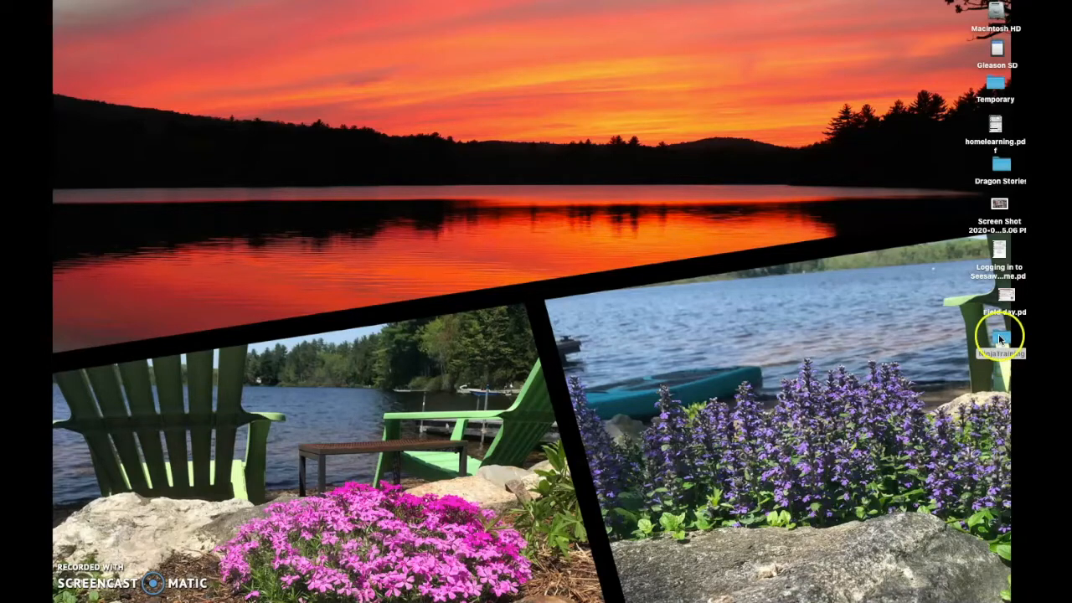
Create a folder named Used inside the desktop's NinjaTraining folder and close the folder window
double_click(999, 337)
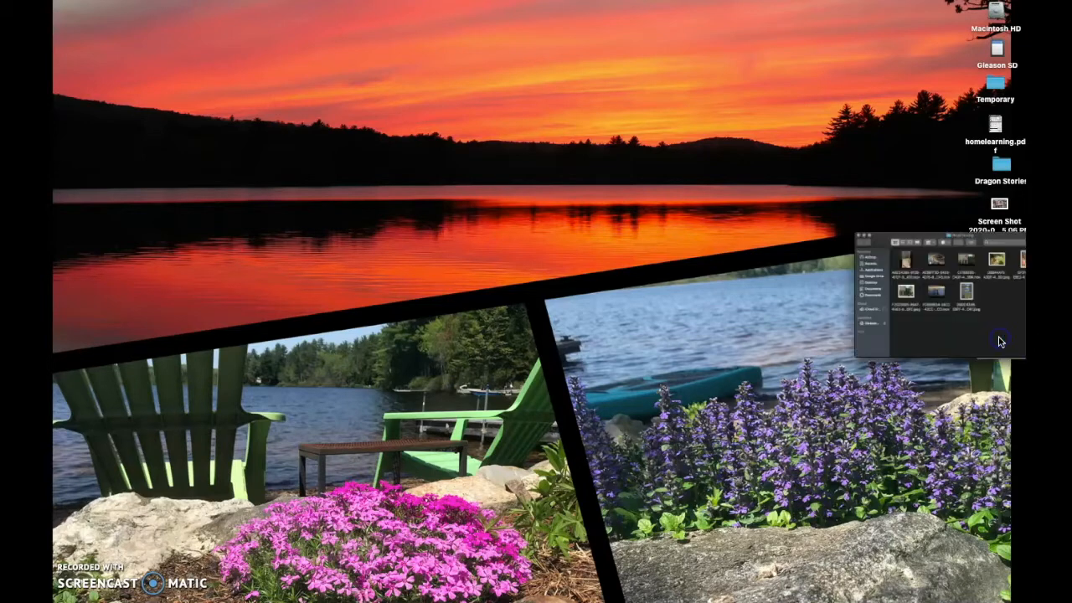
mouse_move(712, 162)
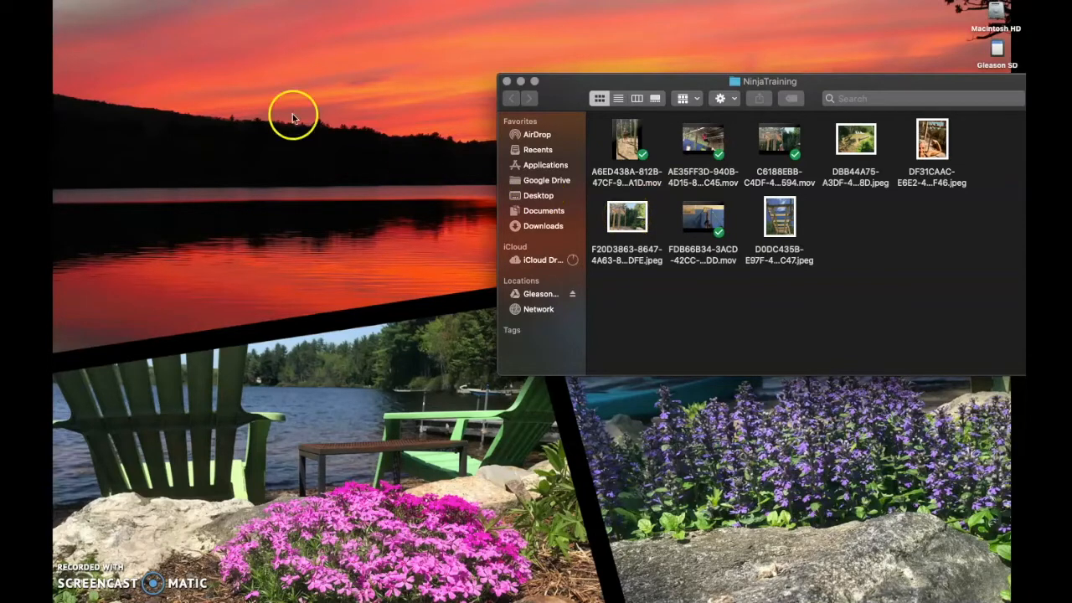
click(122, 0)
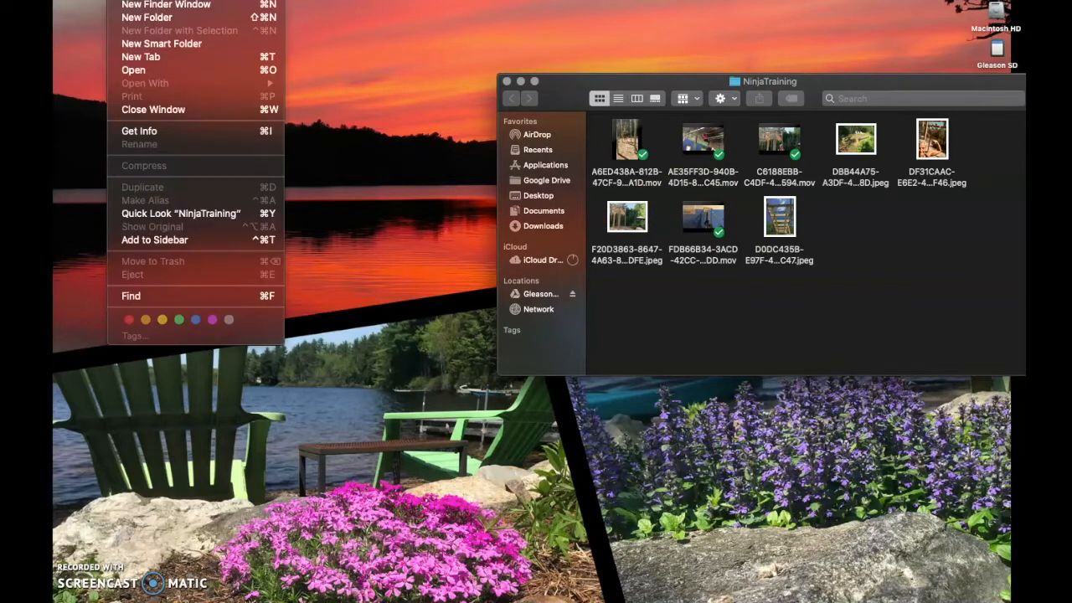
click(142, 17)
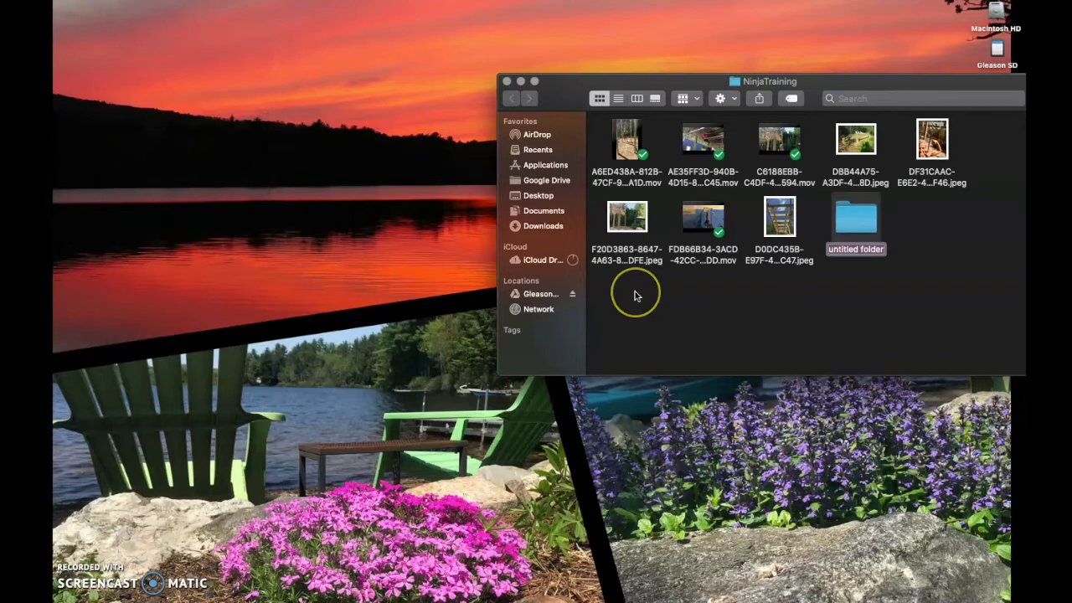
text(Used)
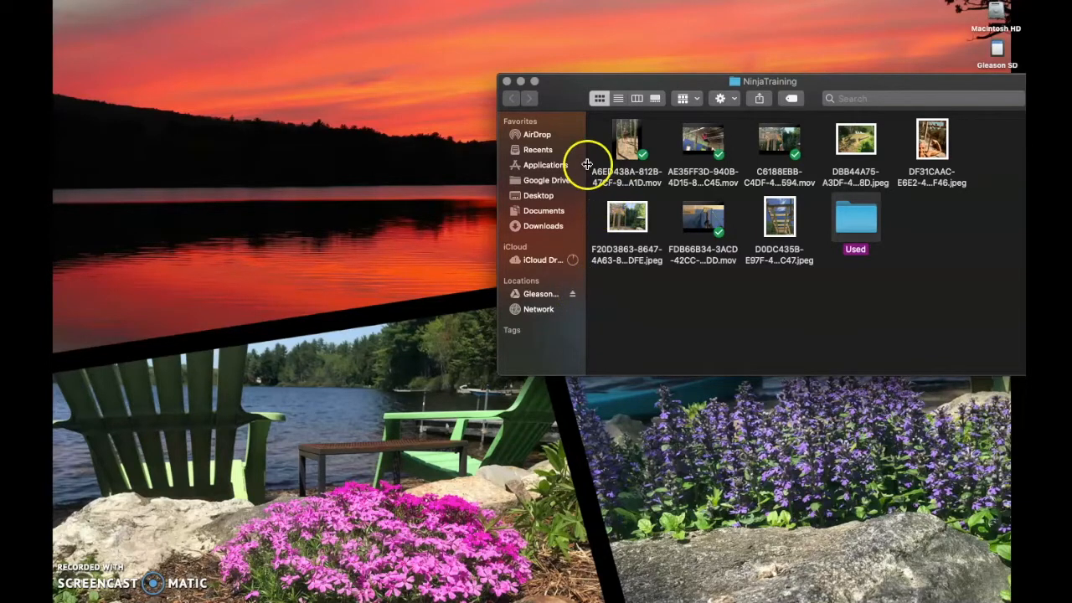
click(507, 82)
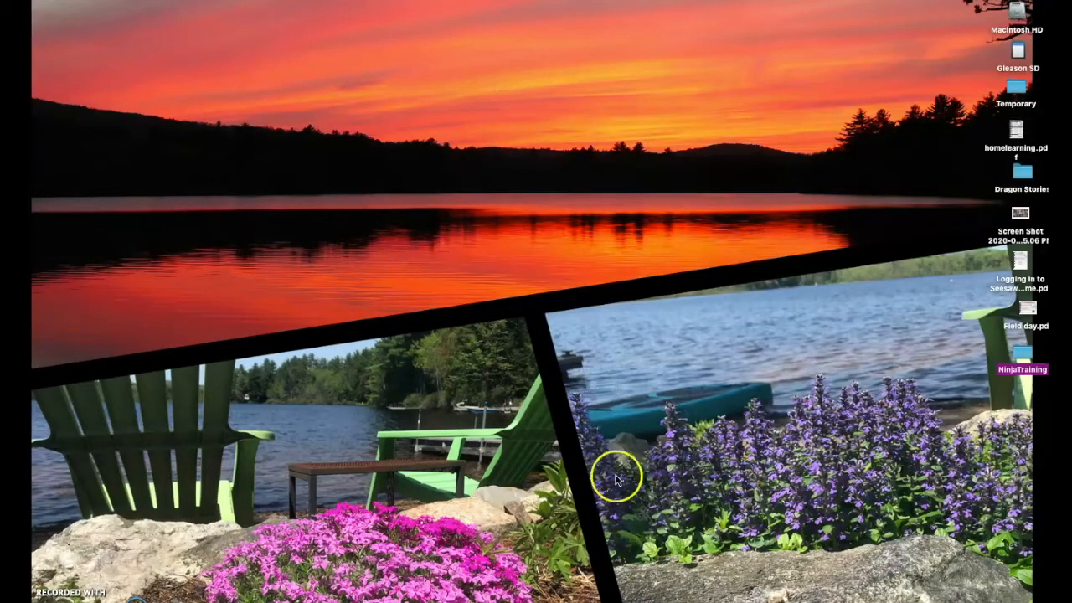
Open iMovie and create a new Movie project with an empty timeline
mouse_move(620, 596)
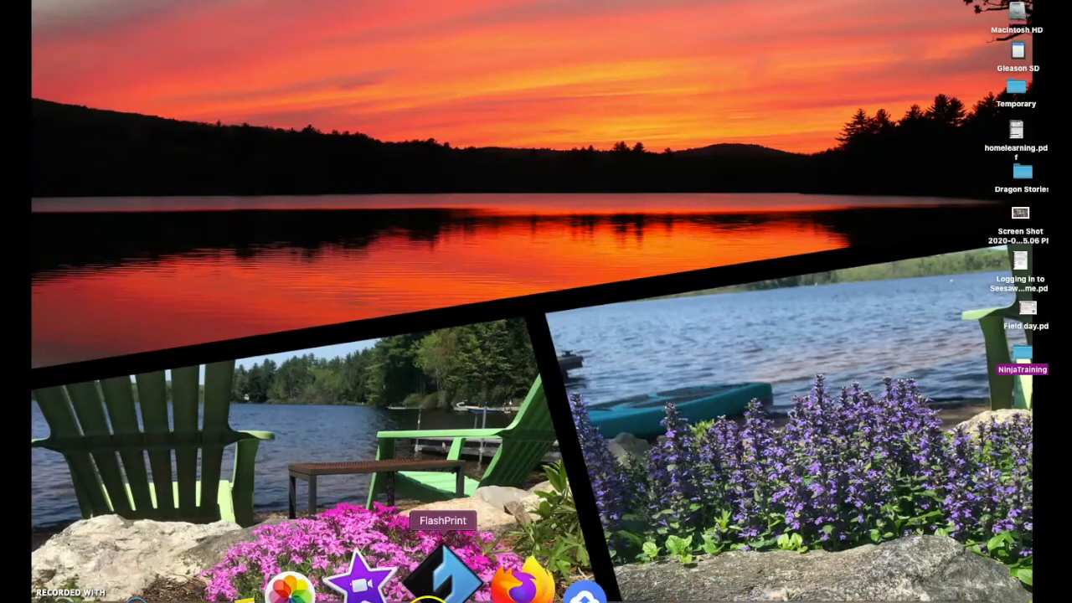
click(361, 579)
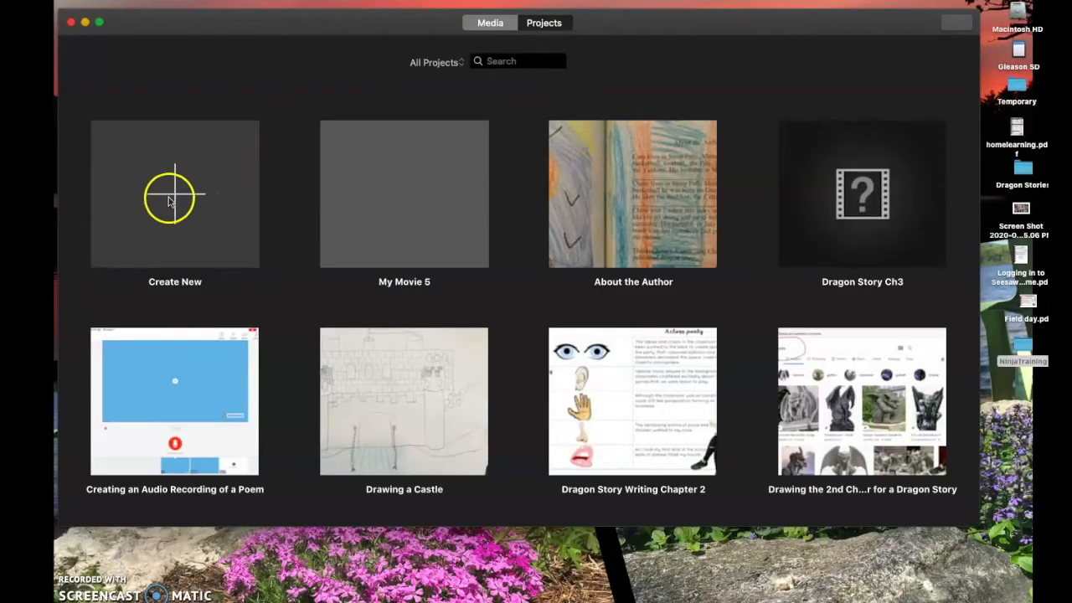
click(174, 199)
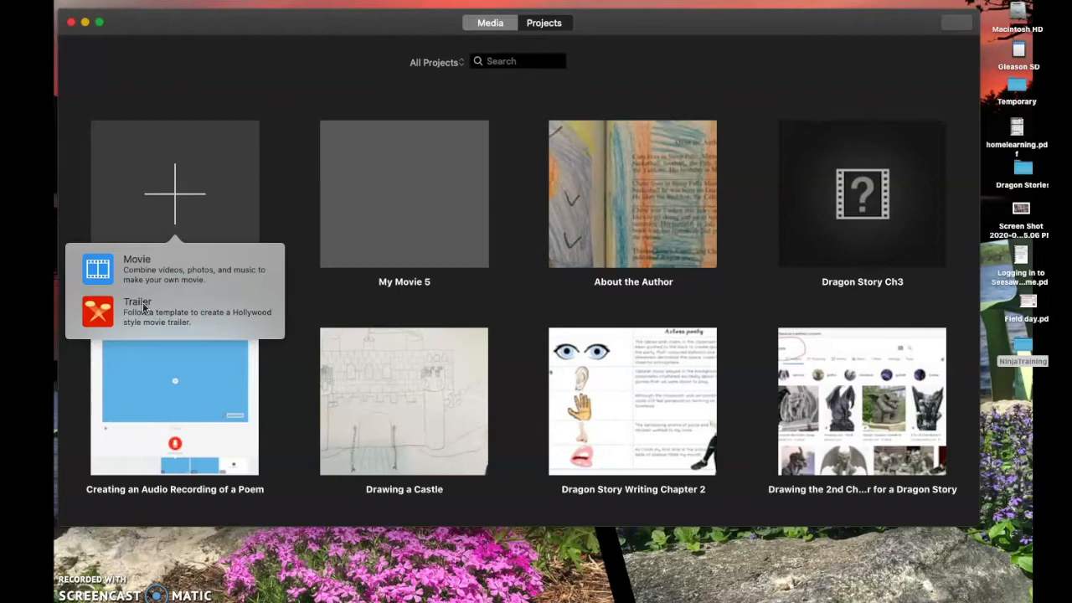
click(143, 259)
click(132, 267)
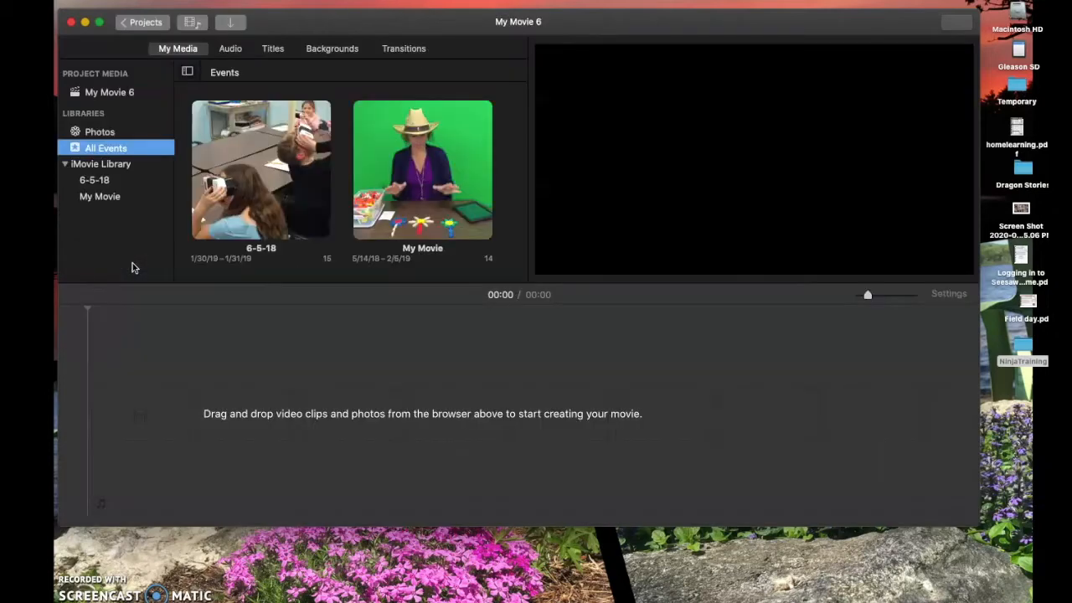
click(247, 392)
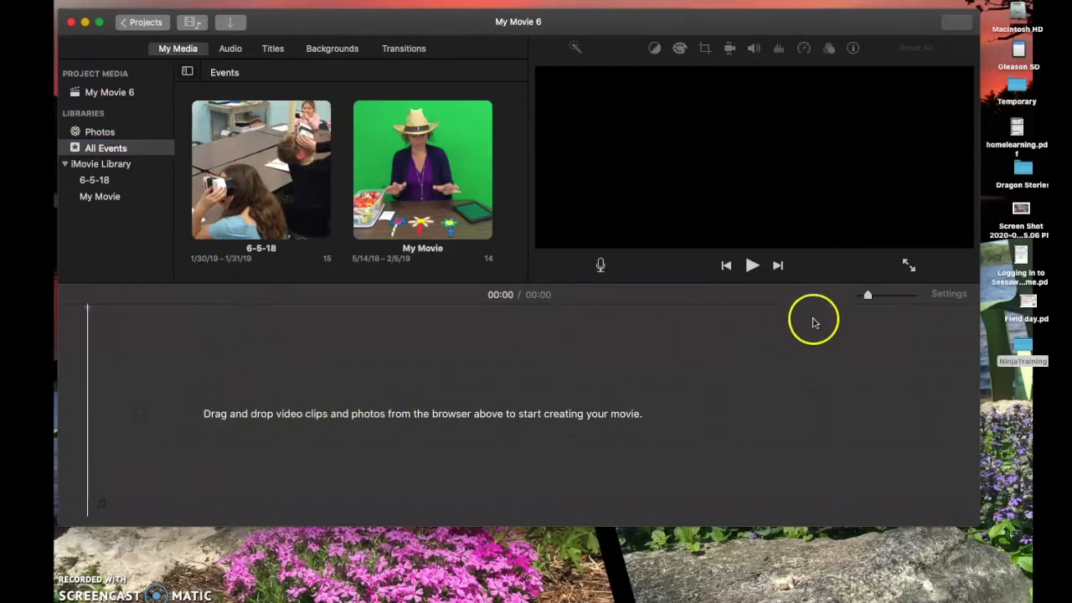
Add the AE35FF3D….mov video from the NinjaTraining folder to the empty movie timeline
double_click(1020, 343)
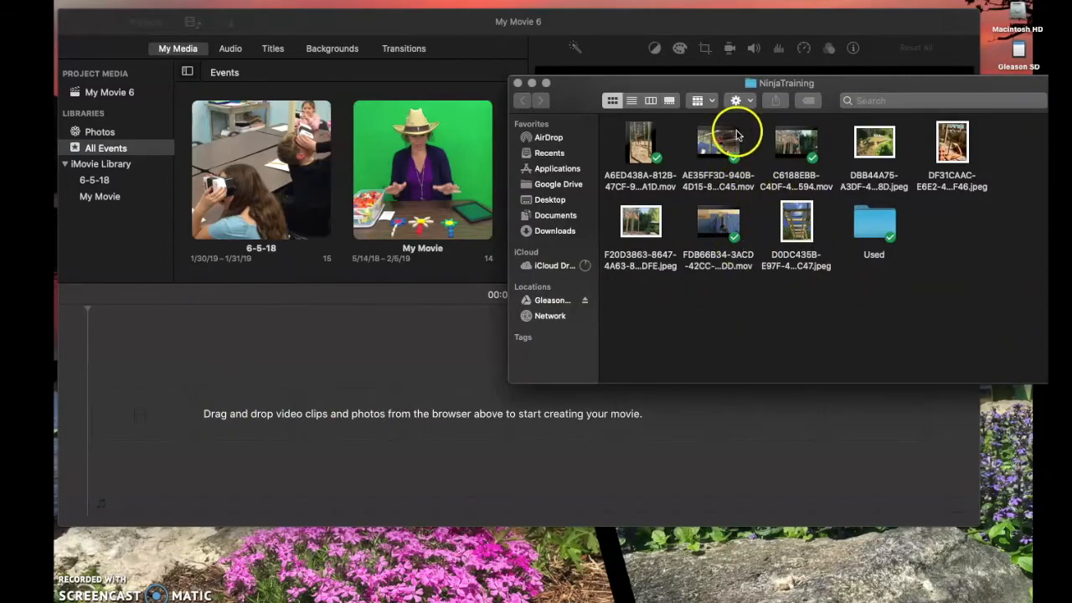
drag(730, 127, 250, 429)
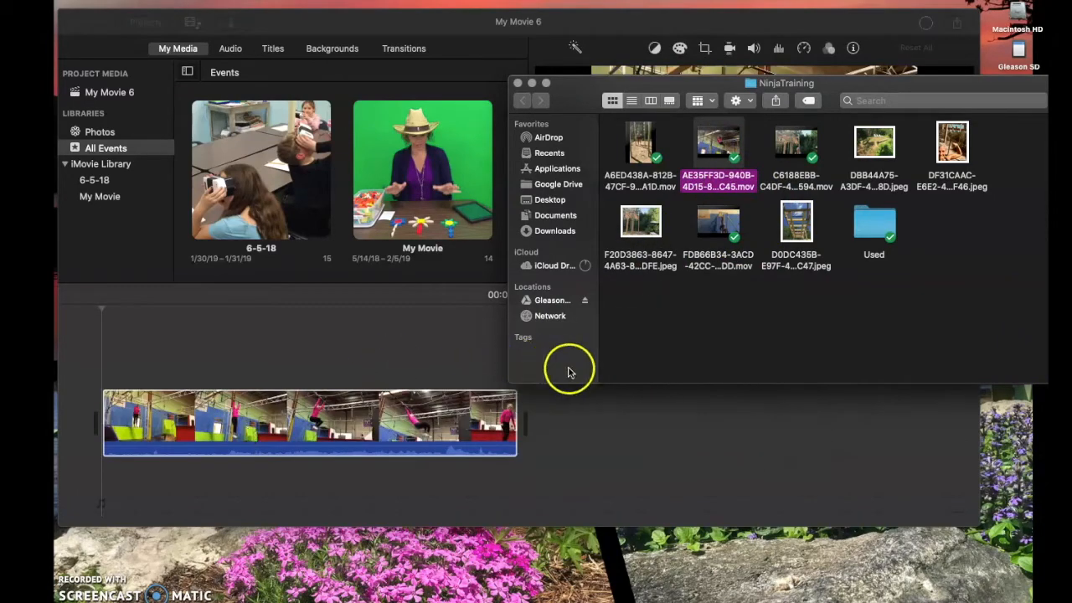
click(564, 429)
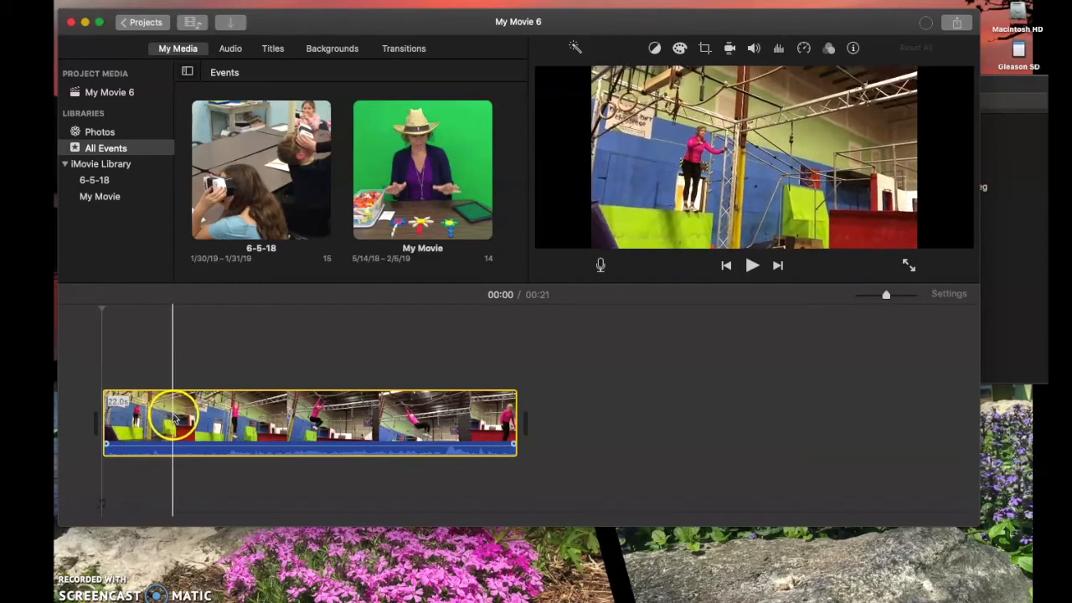
Split the gym clip at about 4 seconds and delete the part before the split
click(183, 418)
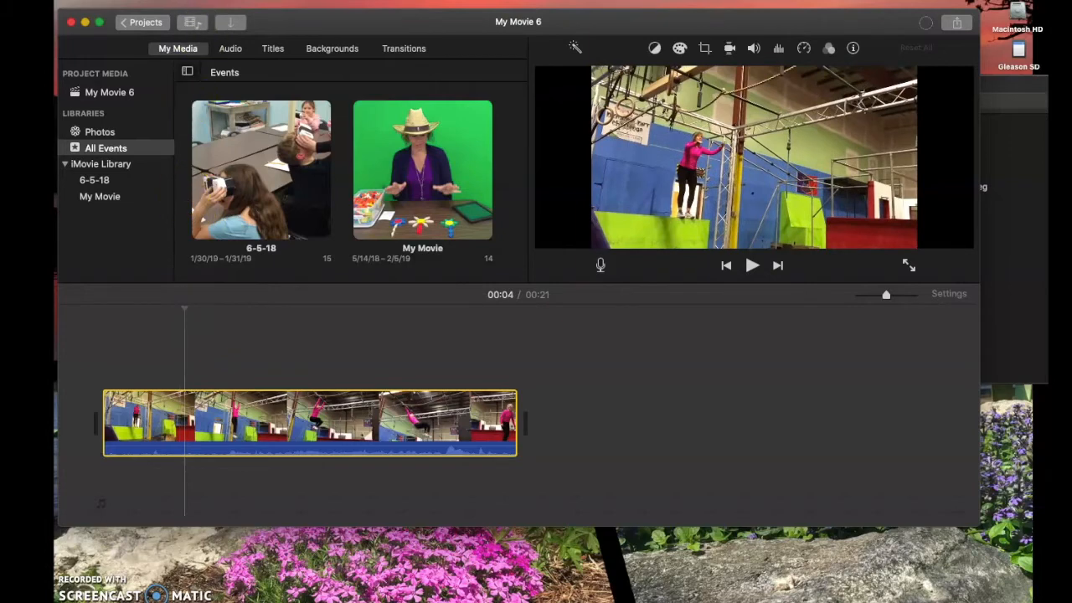
click(225, 1)
click(249, 95)
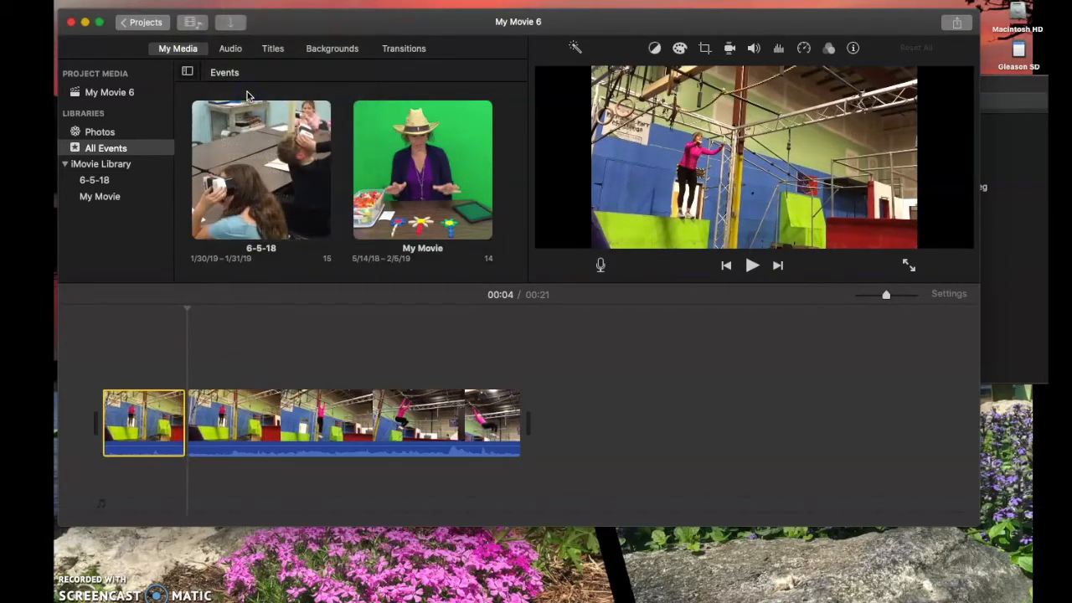
click(156, 426)
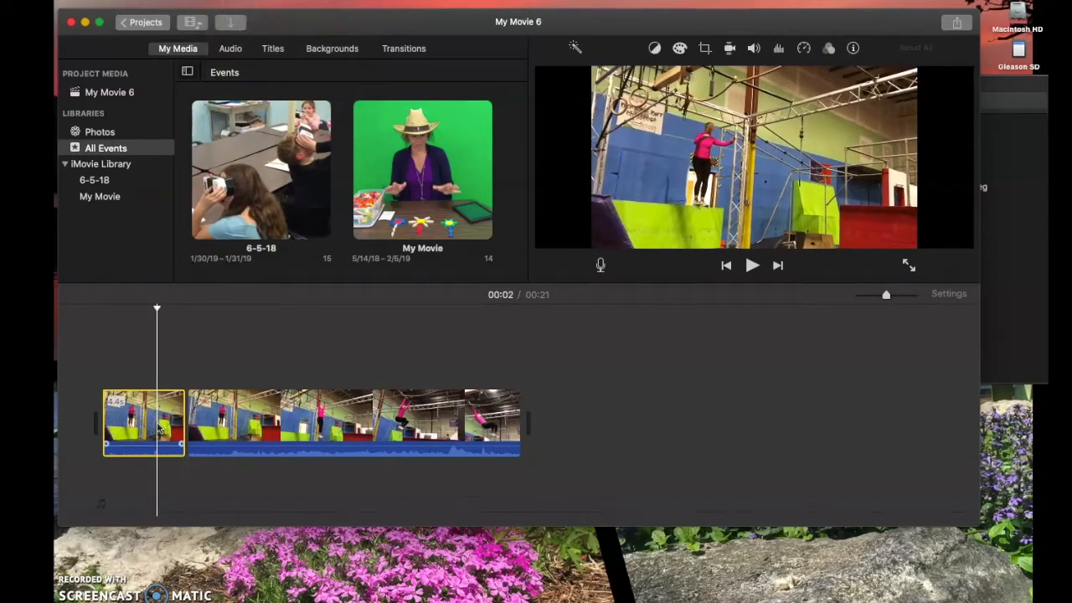
key(Delete)
Trim about 0.3 s off the clip's start and about 3 s off its end
drag(139, 442, 101, 423)
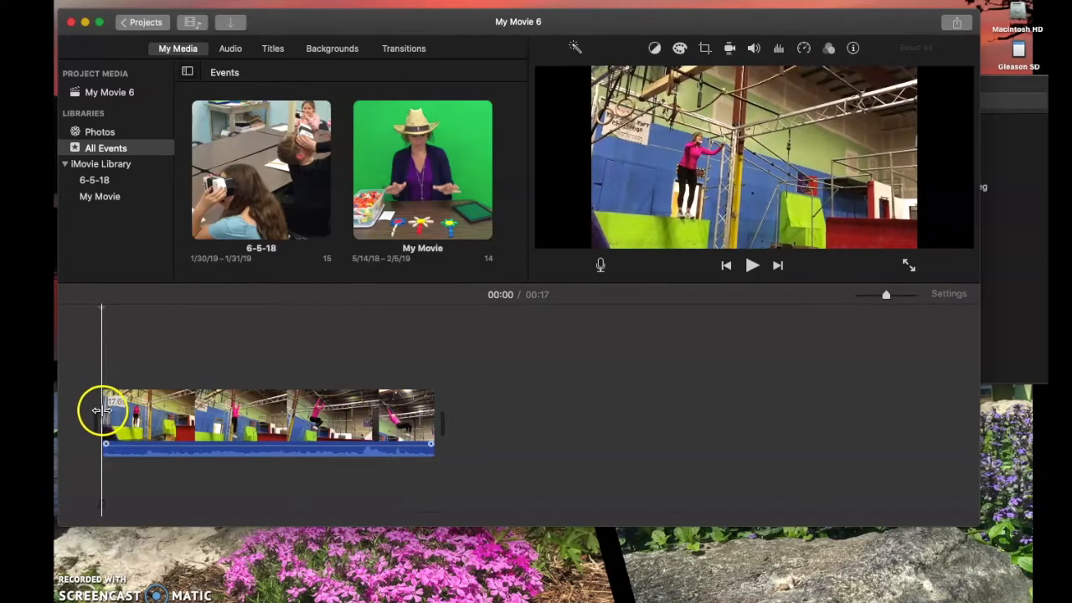
mouse_move(101, 411)
mouse_down()
mouse_move(118, 410)
mouse_move(108, 411)
mouse_up()
click(126, 408)
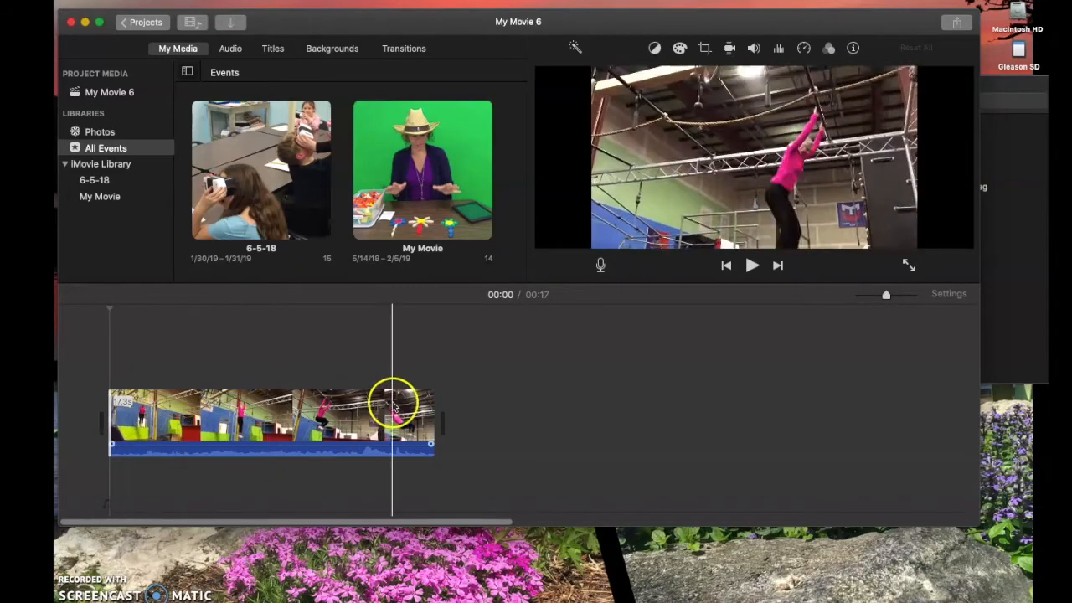
drag(433, 414, 374, 411)
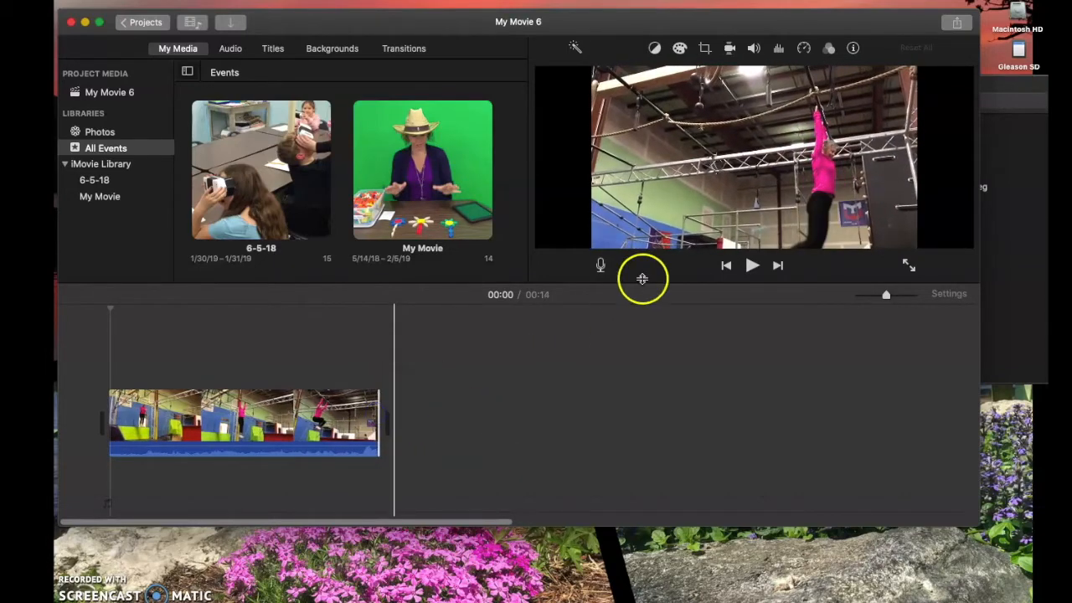
Move the already imported AE35FF3D….mov file into the Used folder in NinjaTraining
click(1015, 208)
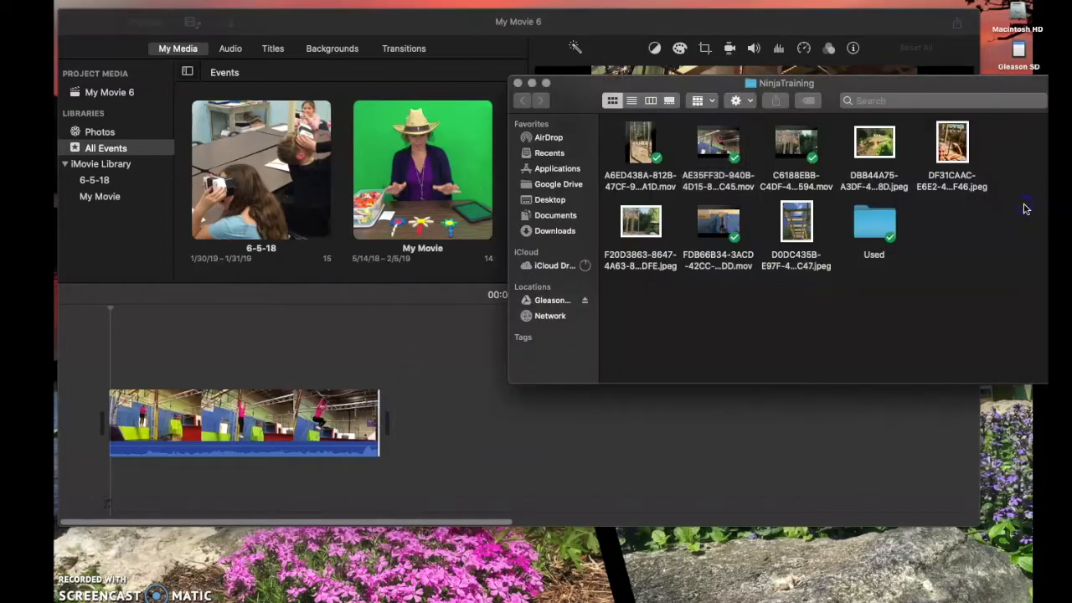
mouse_move(712, 143)
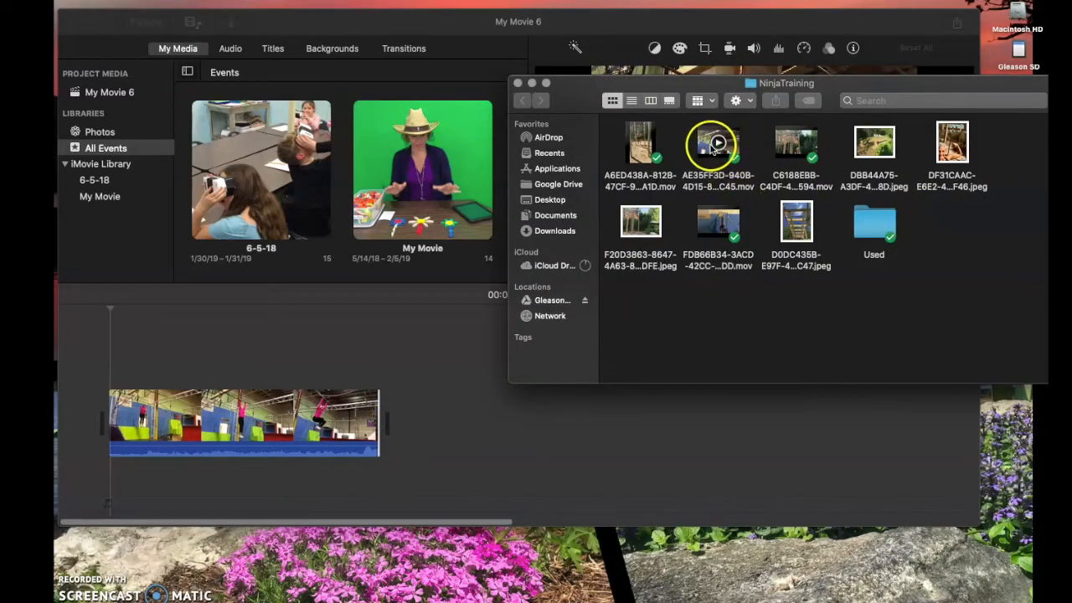
drag(711, 143, 873, 225)
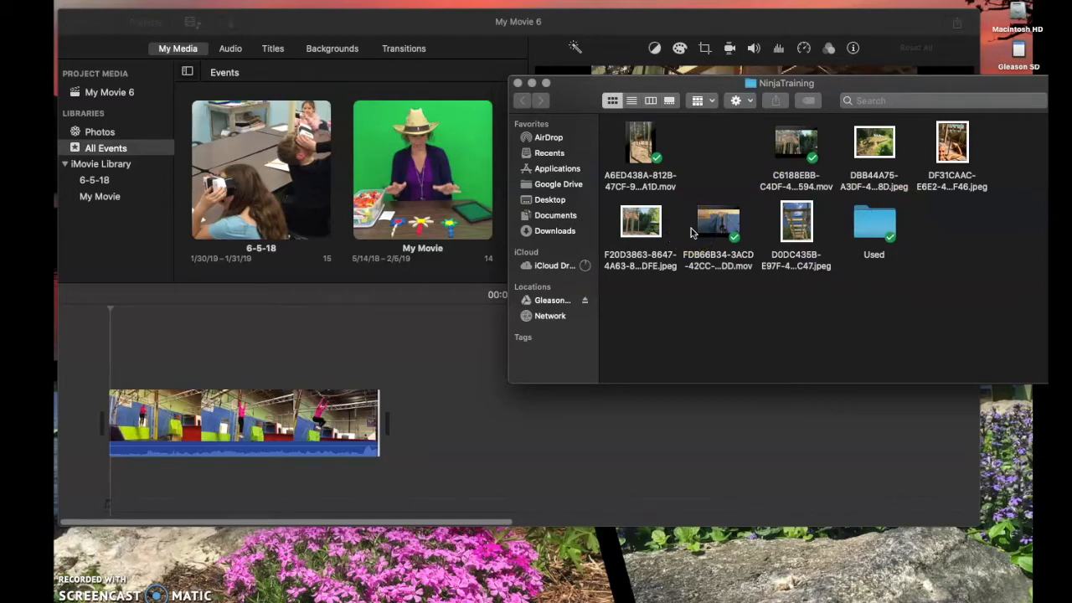
Add the FDB66B34….mov video to the timeline and stack it above the first clip, starting about 2 seconds in
mouse_move(712, 224)
drag(706, 221, 397, 437)
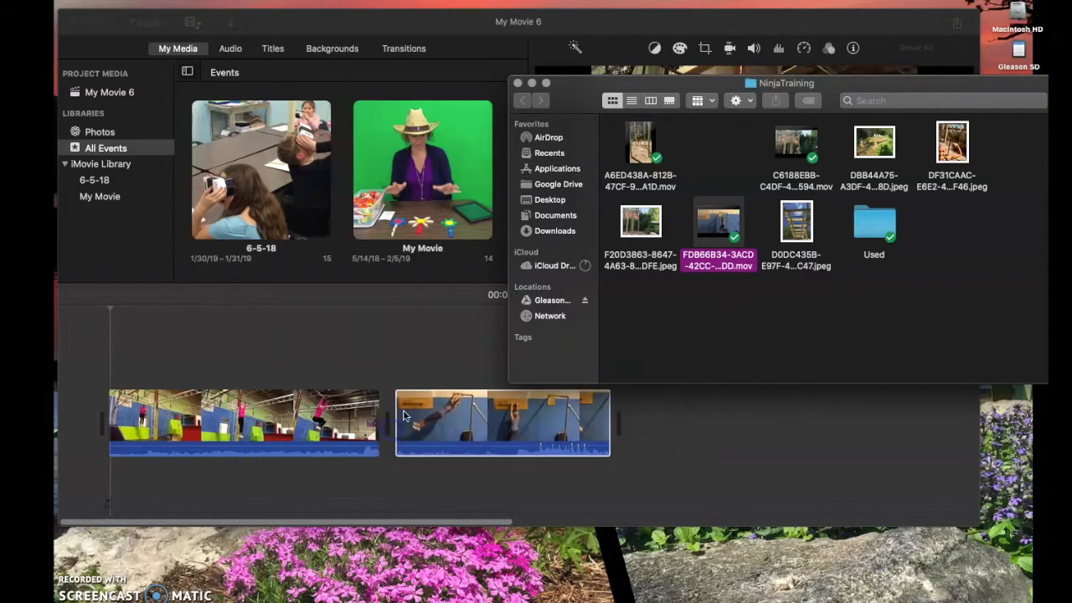
click(376, 362)
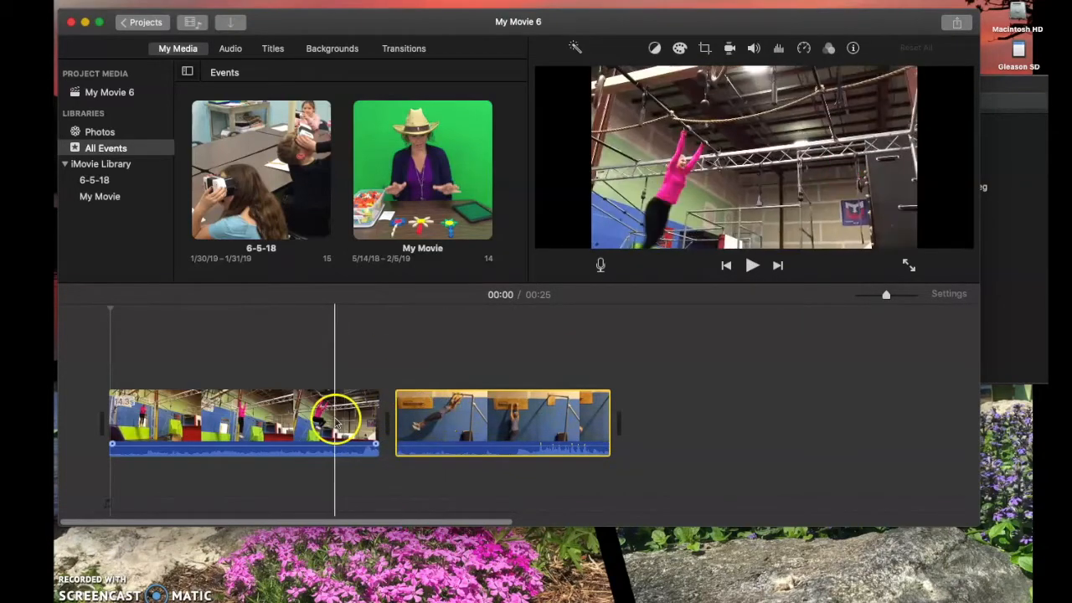
drag(496, 392, 177, 331)
drag(240, 352, 239, 352)
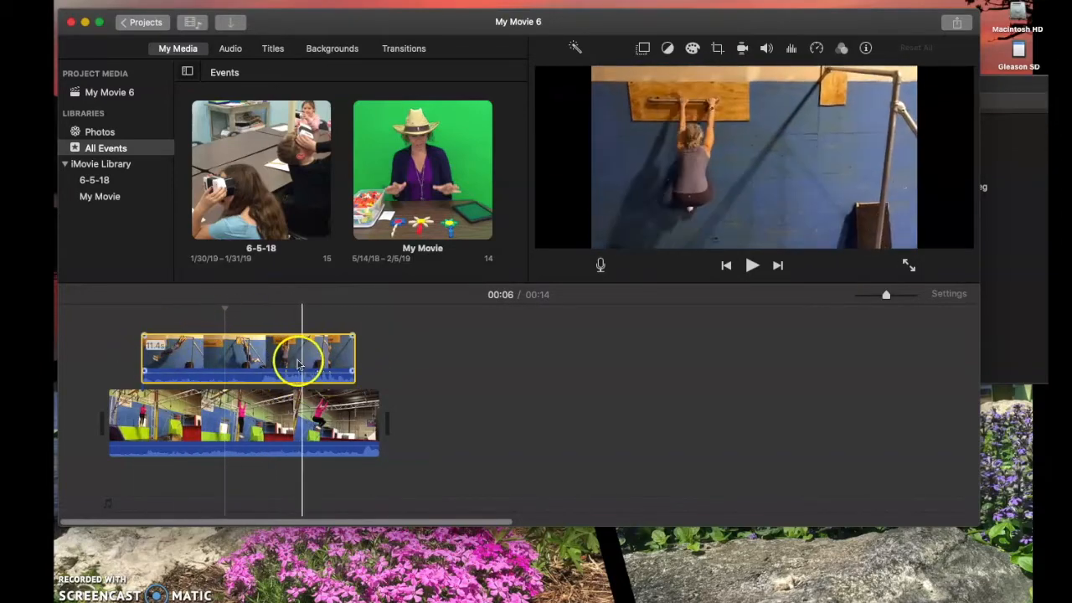
Show the video overlay settings for the upper clip and lower its audio to silence
click(643, 48)
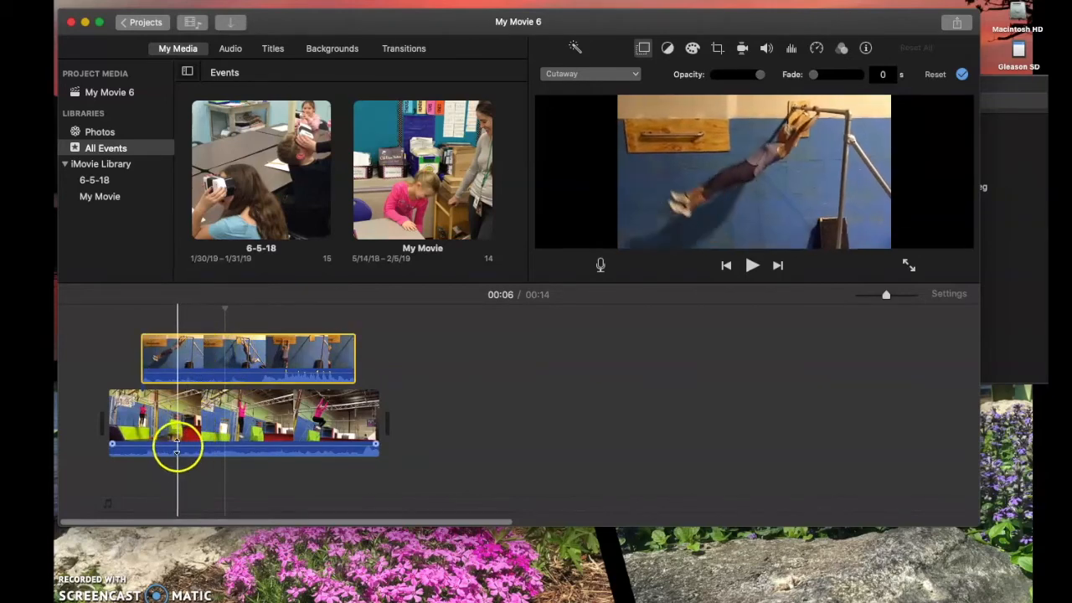
drag(177, 447, 177, 451)
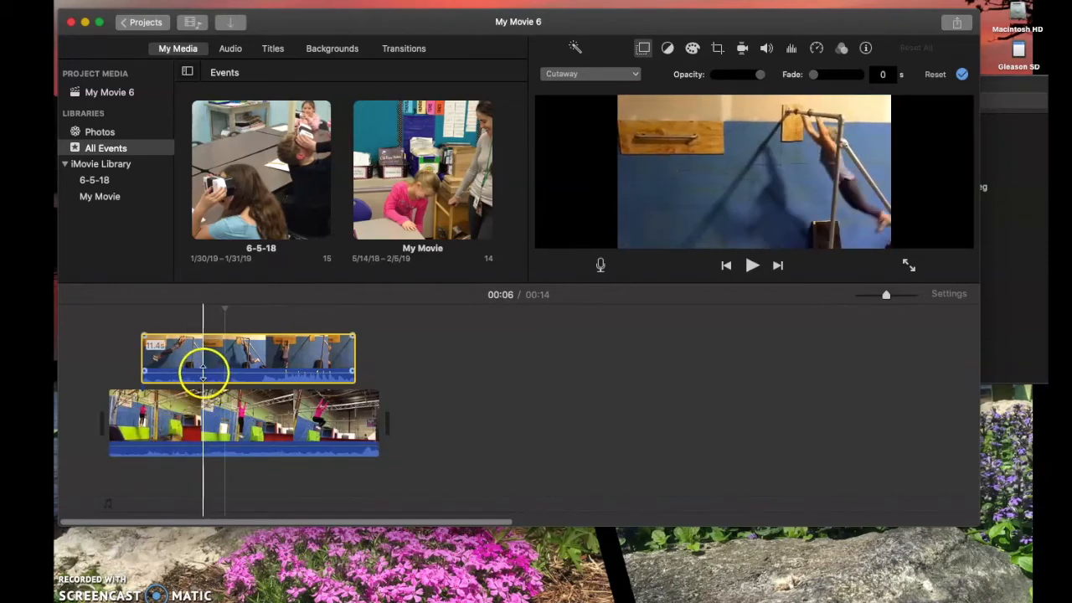
drag(201, 369, 201, 379)
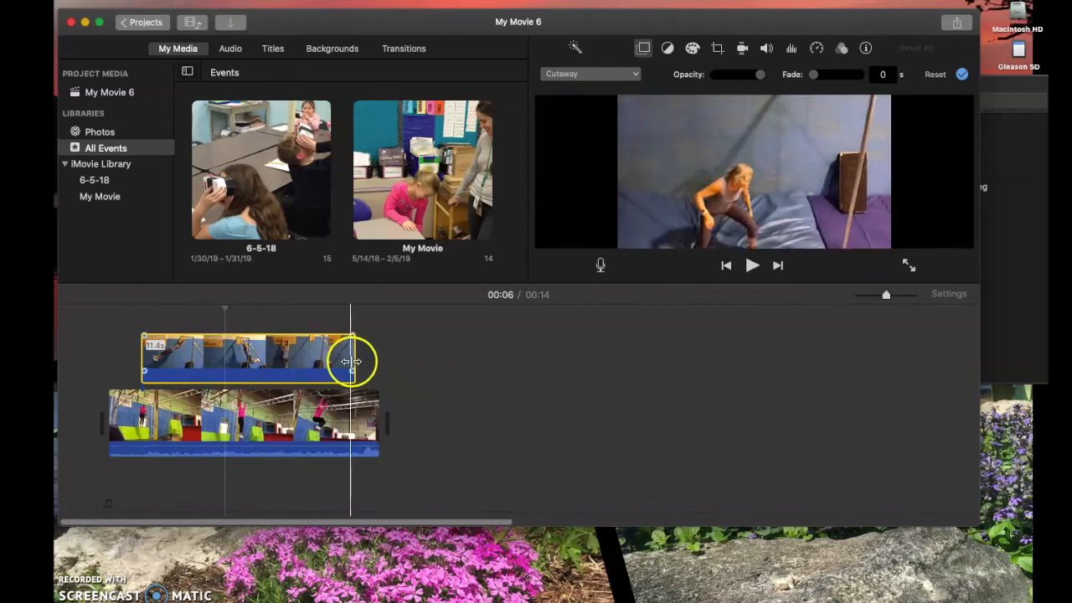
Set the upper clip's overlay mode to Picture in Picture and preview it at about 7 seconds
click(635, 76)
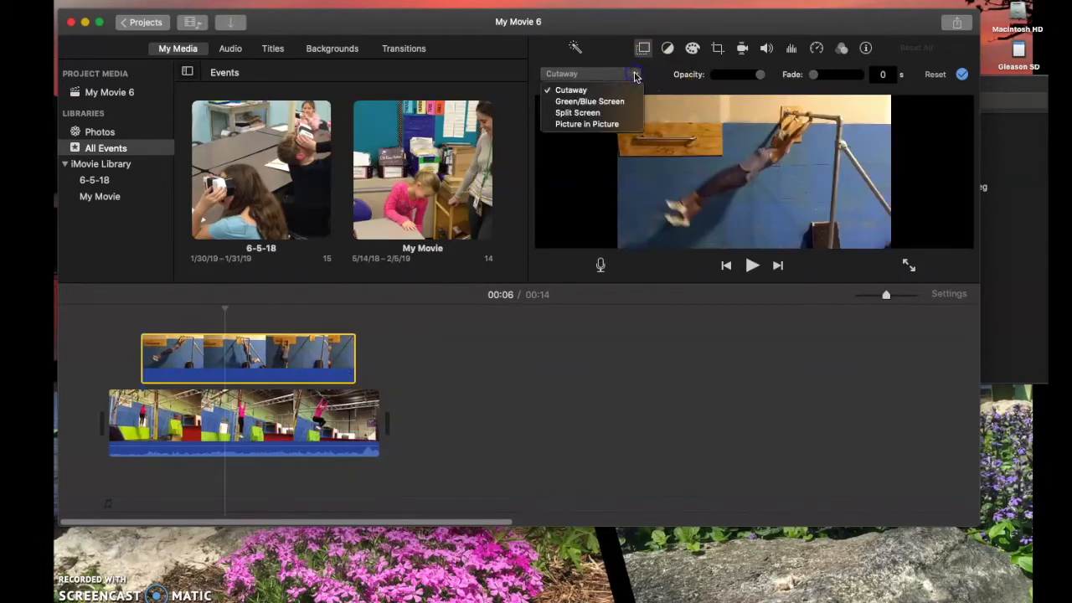
click(602, 125)
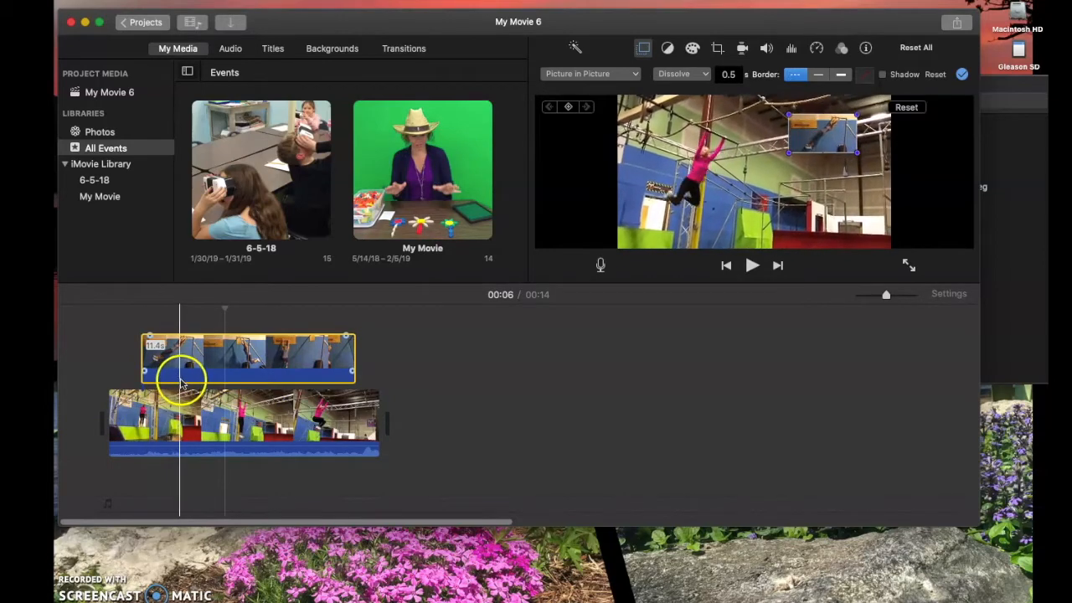
click(241, 360)
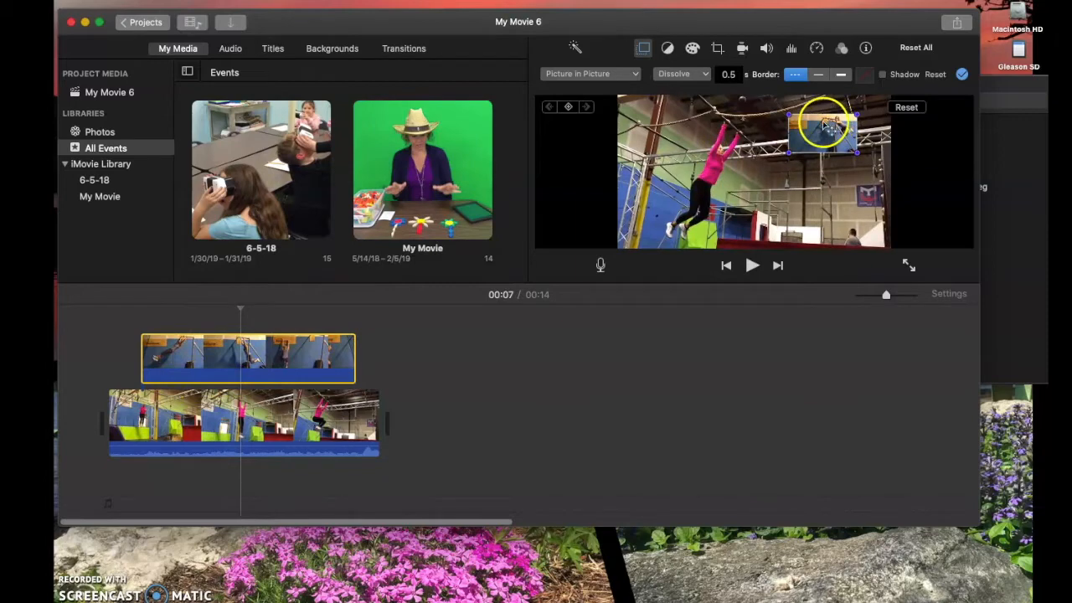
Enlarge the picture-in-picture inset slightly, move it to the upper-left corner of the video frame, and preview it at about 8 seconds
drag(844, 161, 811, 170)
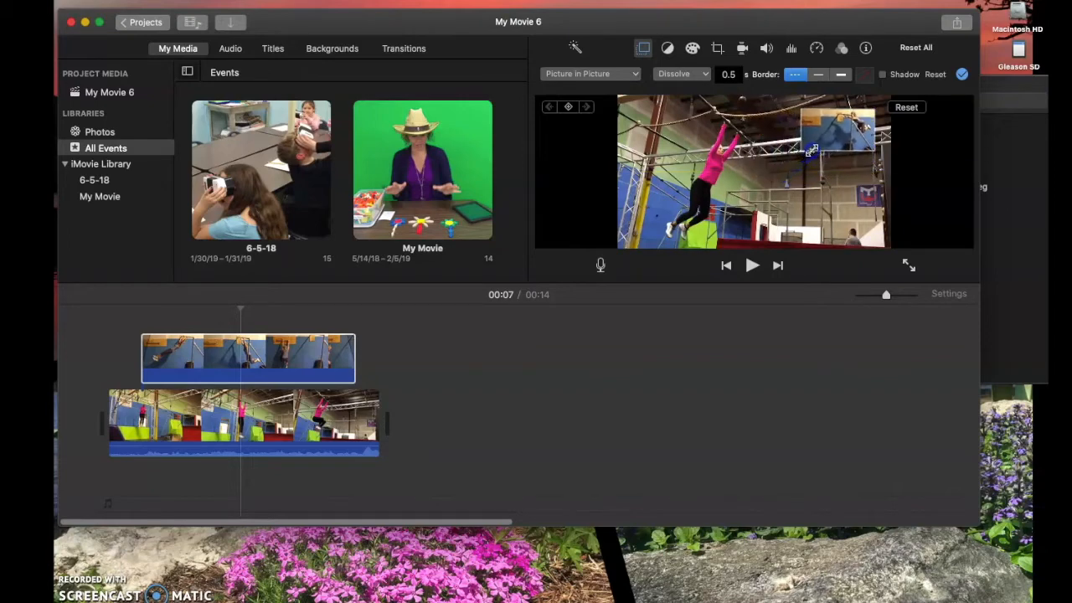
drag(836, 142, 659, 124)
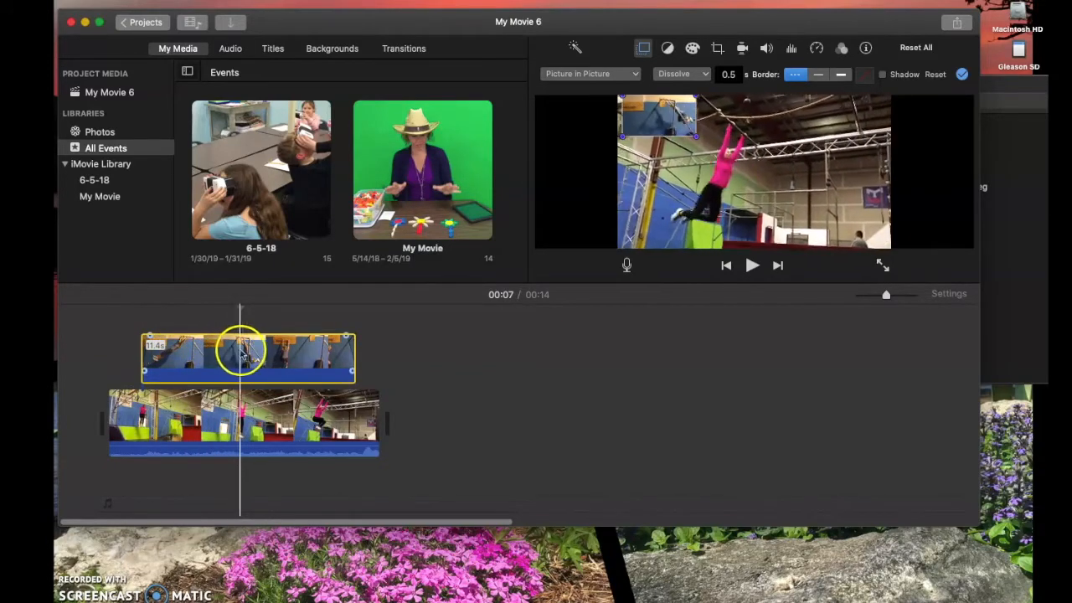
click(276, 355)
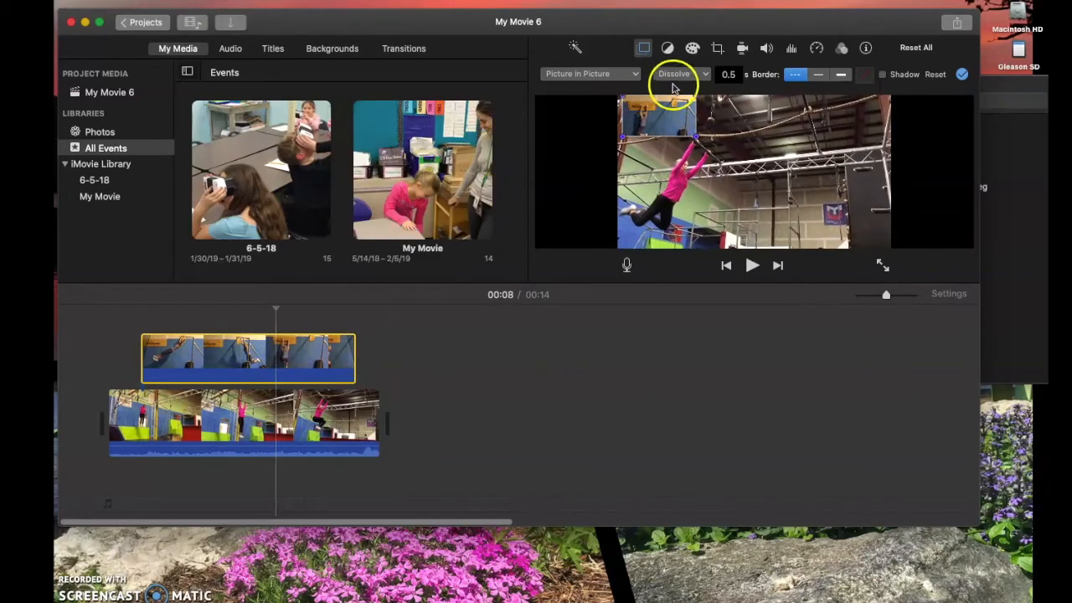
Set the upper clip's overlay mode to Split Screen and its crop style to Crop to Fill, keeping the full frame
click(636, 75)
click(591, 113)
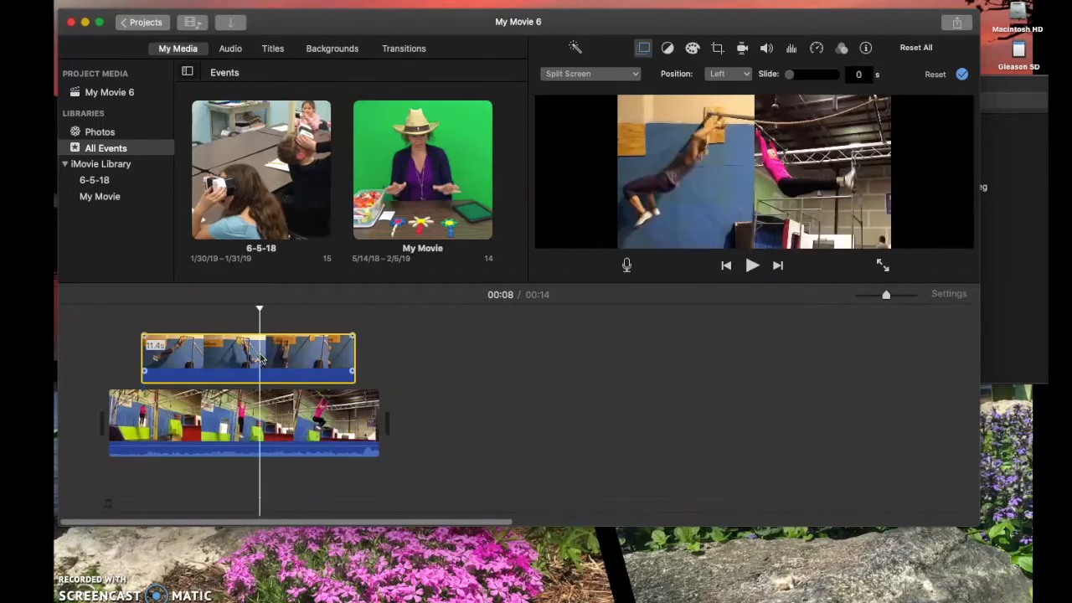
click(718, 48)
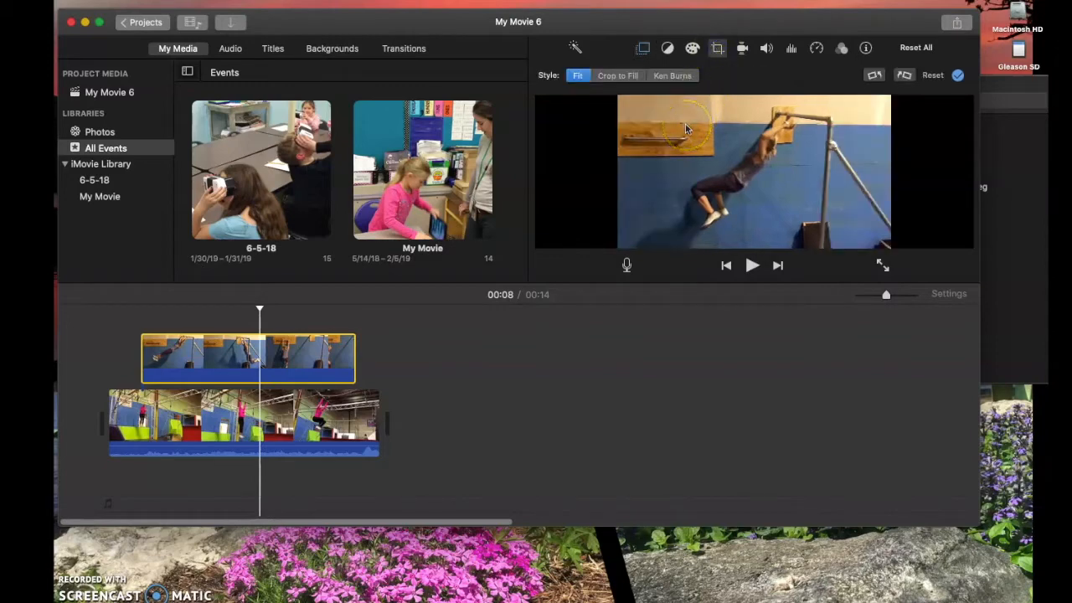
click(619, 77)
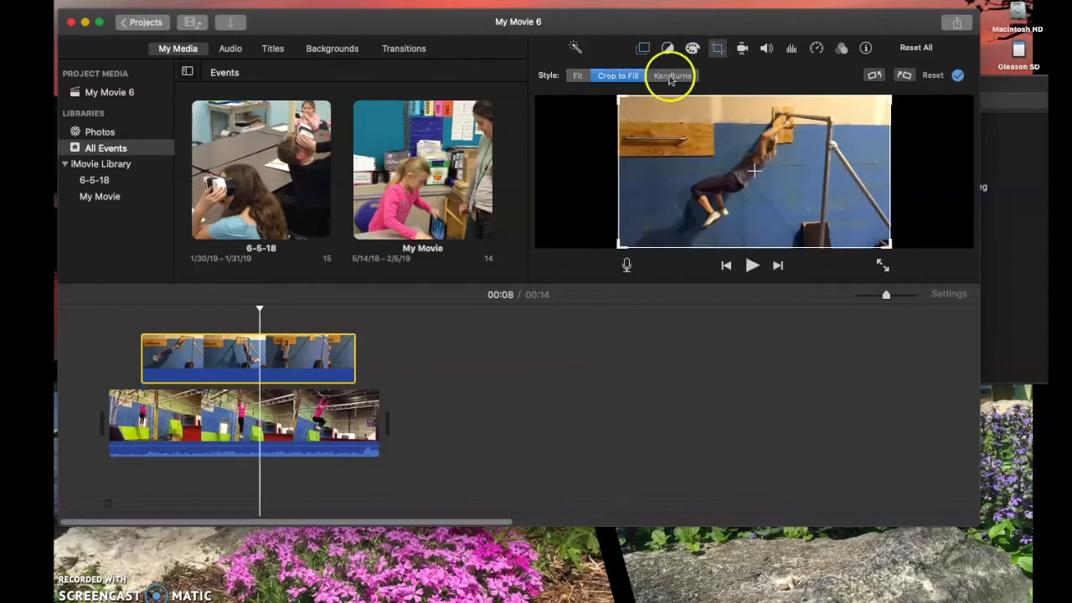
click(578, 76)
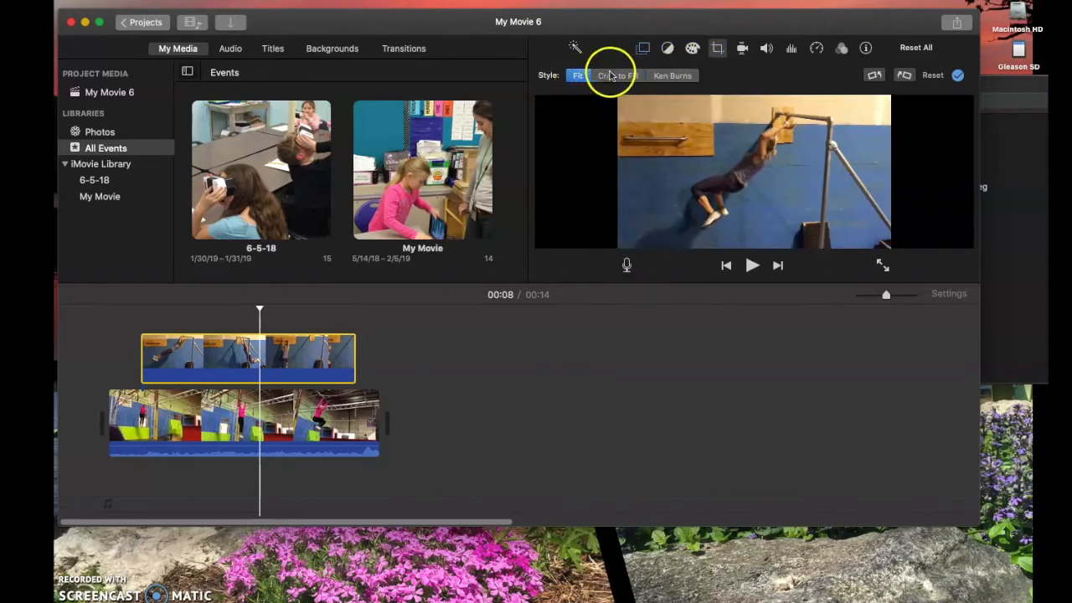
click(610, 75)
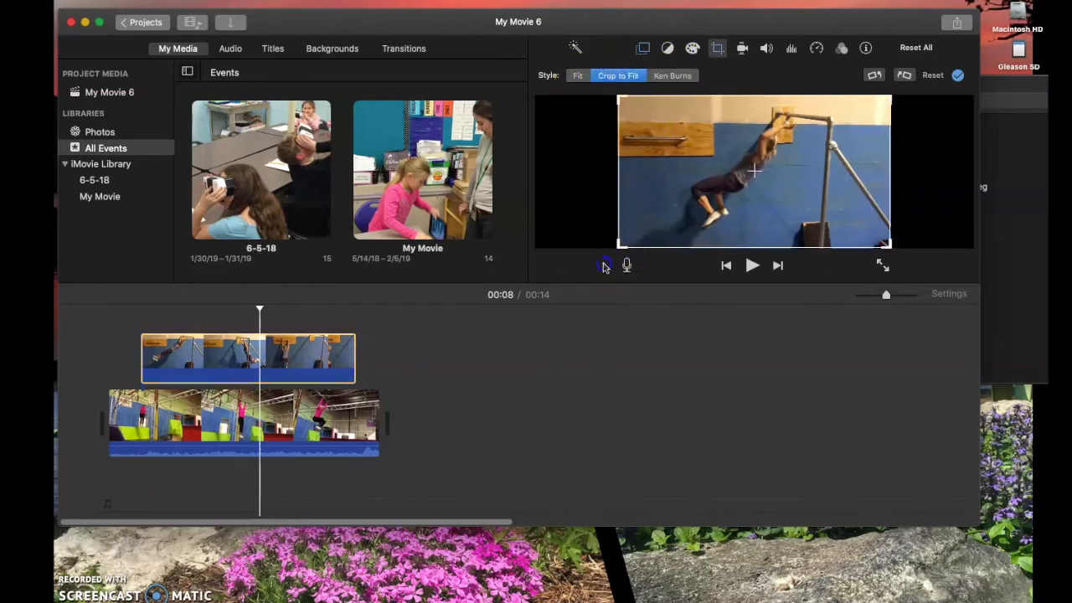
drag(761, 176, 787, 173)
mouse_move(890, 244)
mouse_down()
mouse_move(843, 219)
mouse_move(892, 243)
mouse_up()
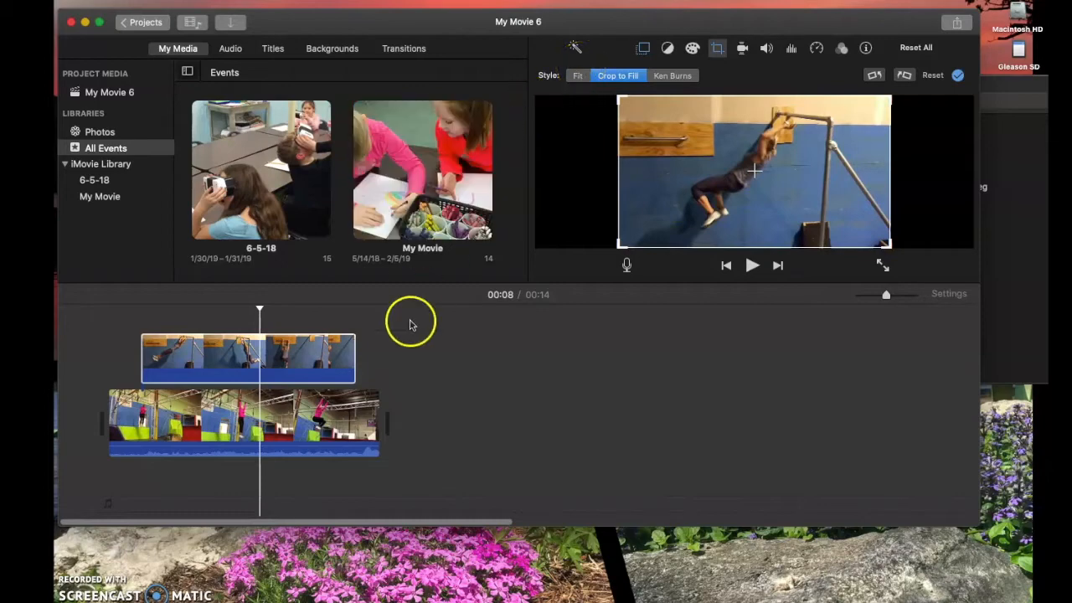
Add the A6ED438A….mov video from the NinjaTraining folder to the main timeline track, directly after the first clip
click(1022, 257)
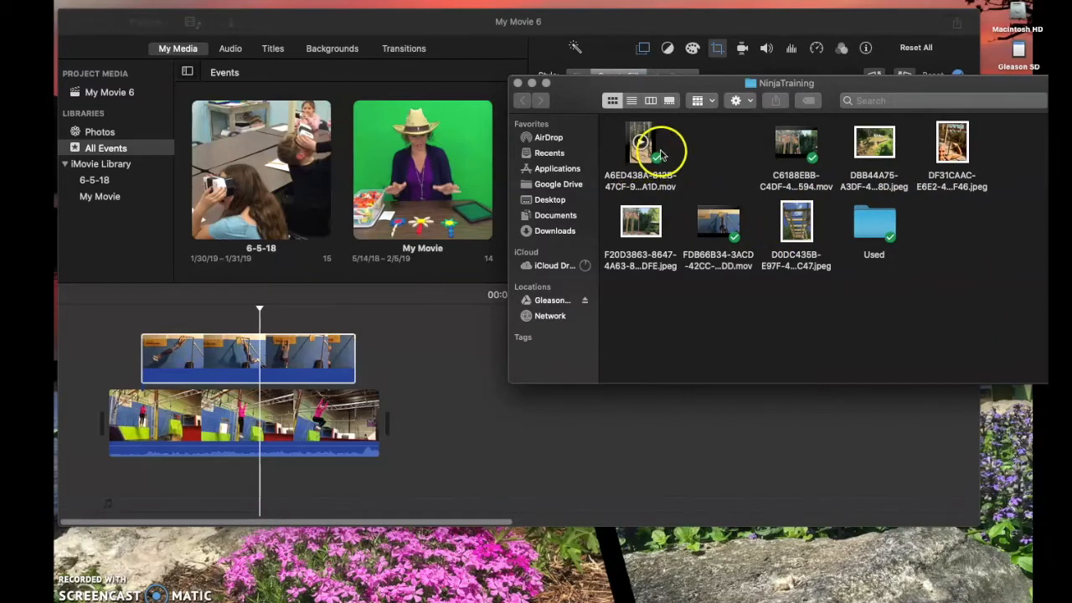
drag(638, 141, 416, 423)
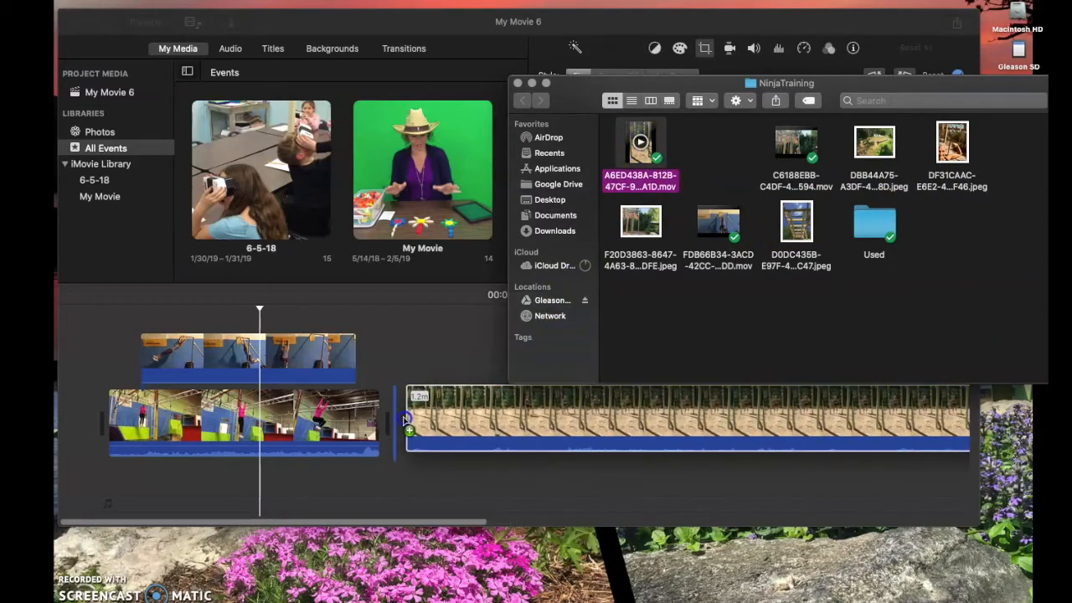
scroll(412, 408, right, 5)
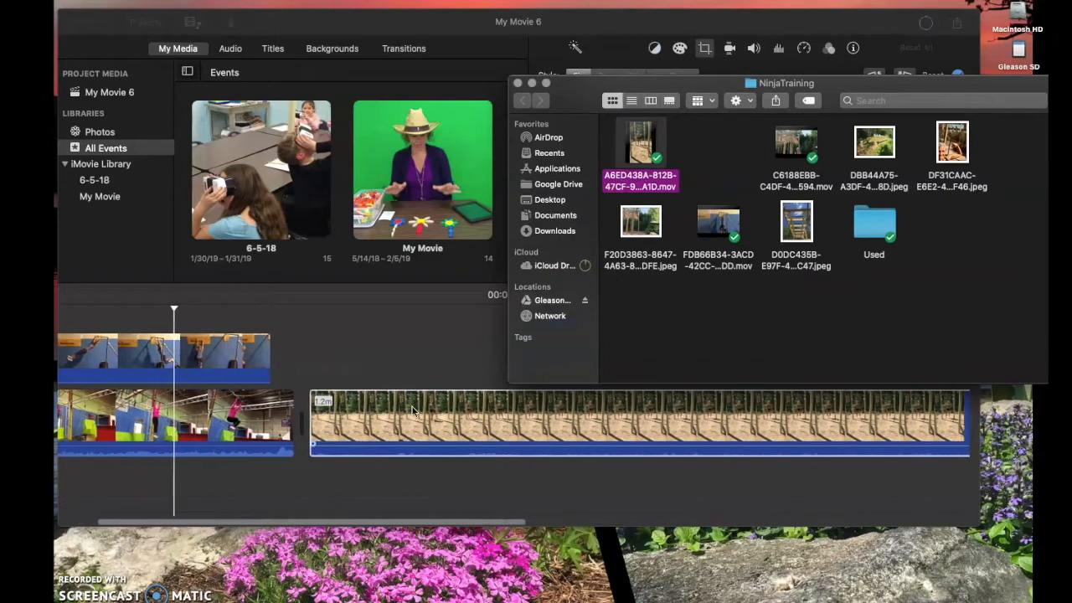
click(465, 395)
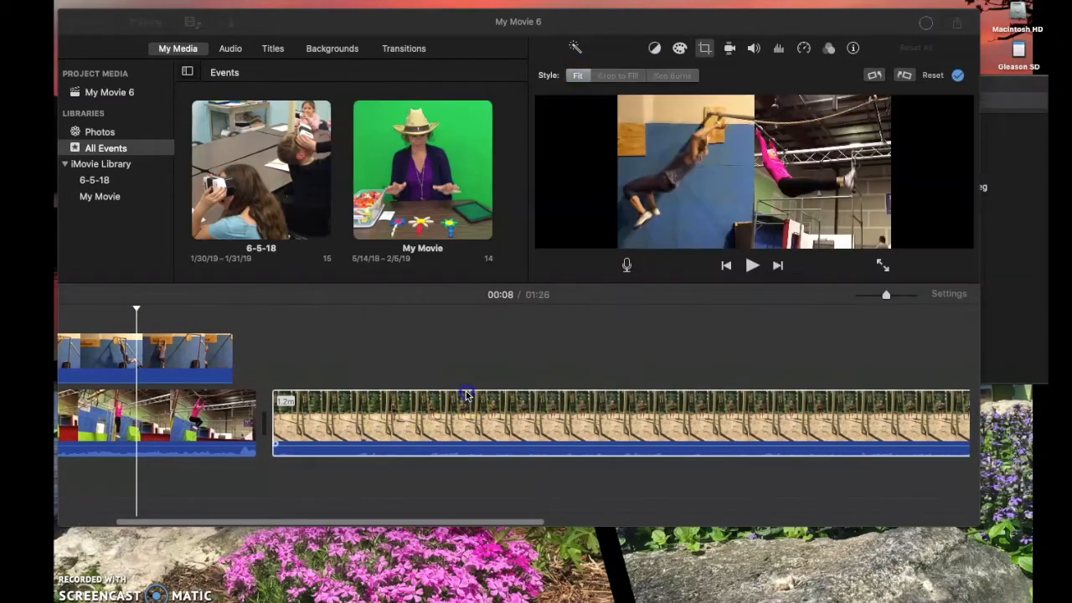
Move the split-screen overlay clip above the newly added video, starting shortly after its beginning, and check its overlay settings and preview
drag(216, 347, 476, 366)
click(425, 369)
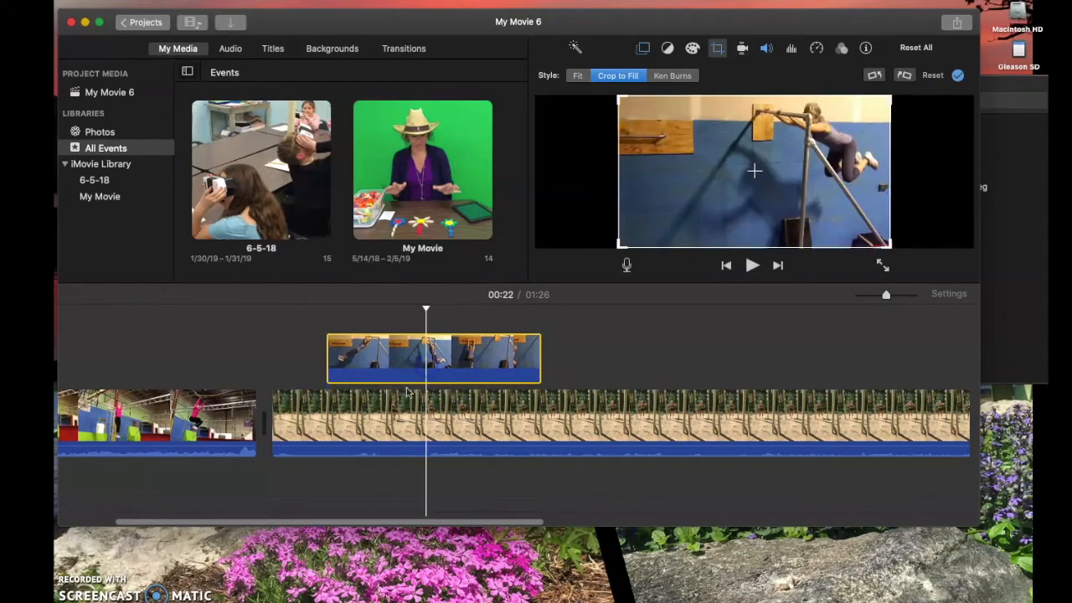
click(642, 48)
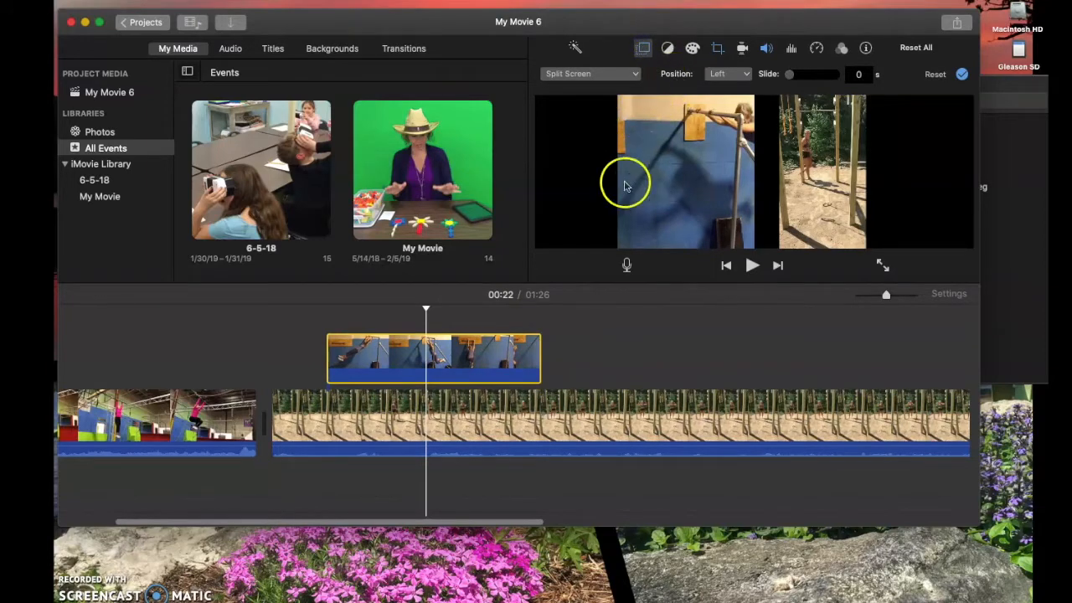
click(315, 321)
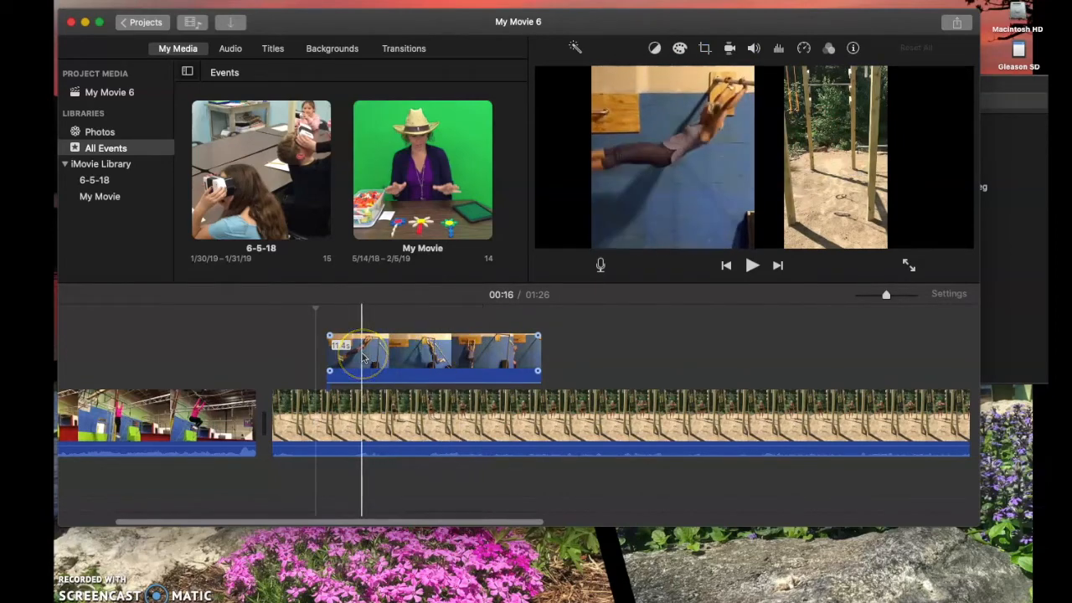
click(311, 359)
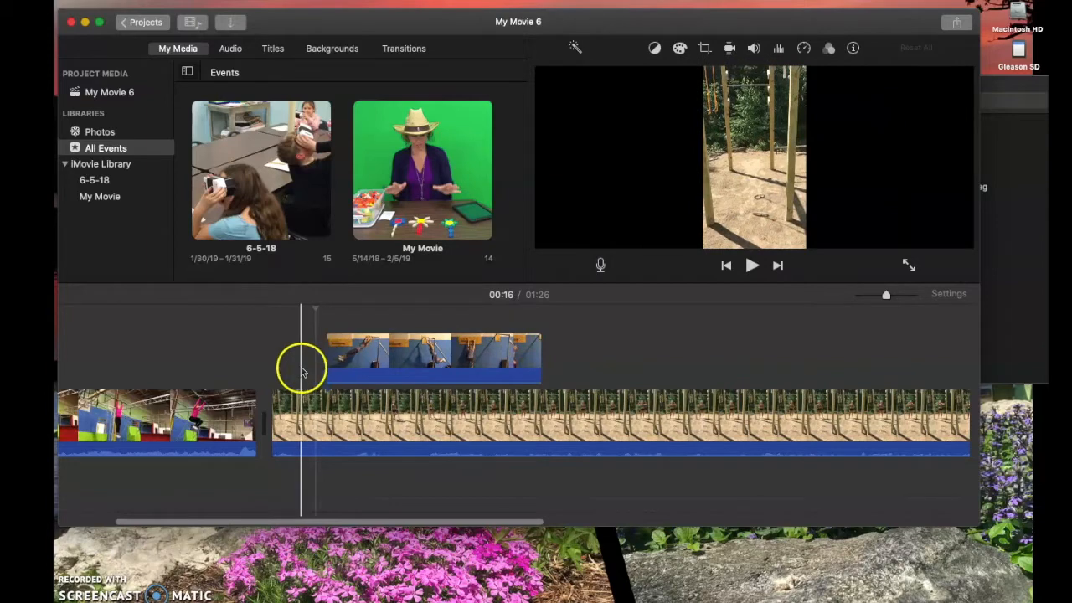
Insert the DBB44A75….jpeg photo from the NinjaTraining folder at the start of the timeline and extend it to 4.4 seconds
scroll(301, 368, left, 5)
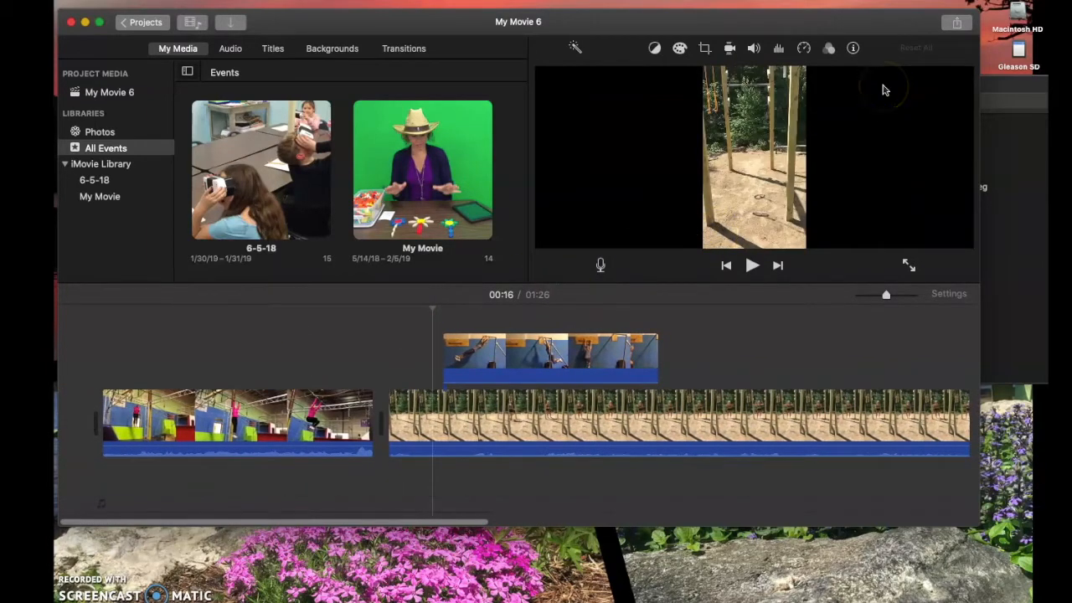
click(993, 89)
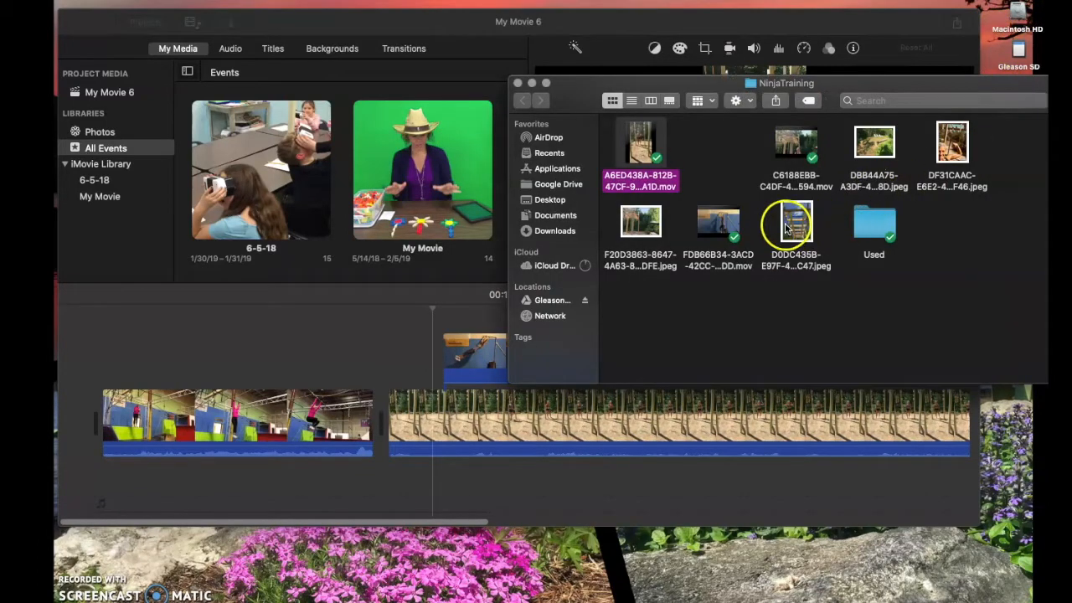
drag(874, 145, 124, 419)
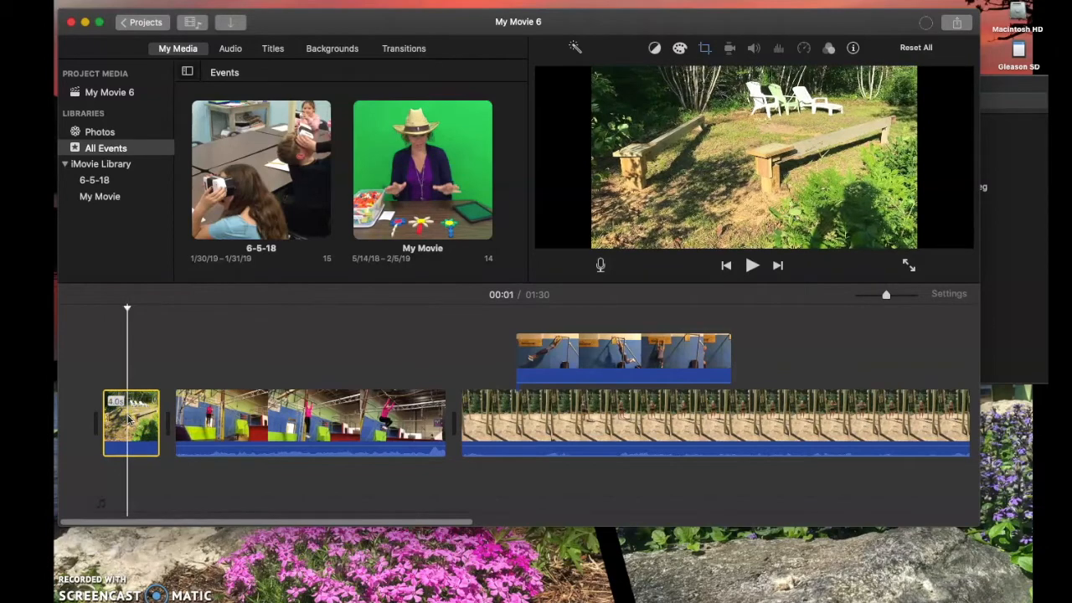
mouse_move(159, 412)
mouse_down()
mouse_move(174, 413)
mouse_move(164, 417)
mouse_up()
click(139, 426)
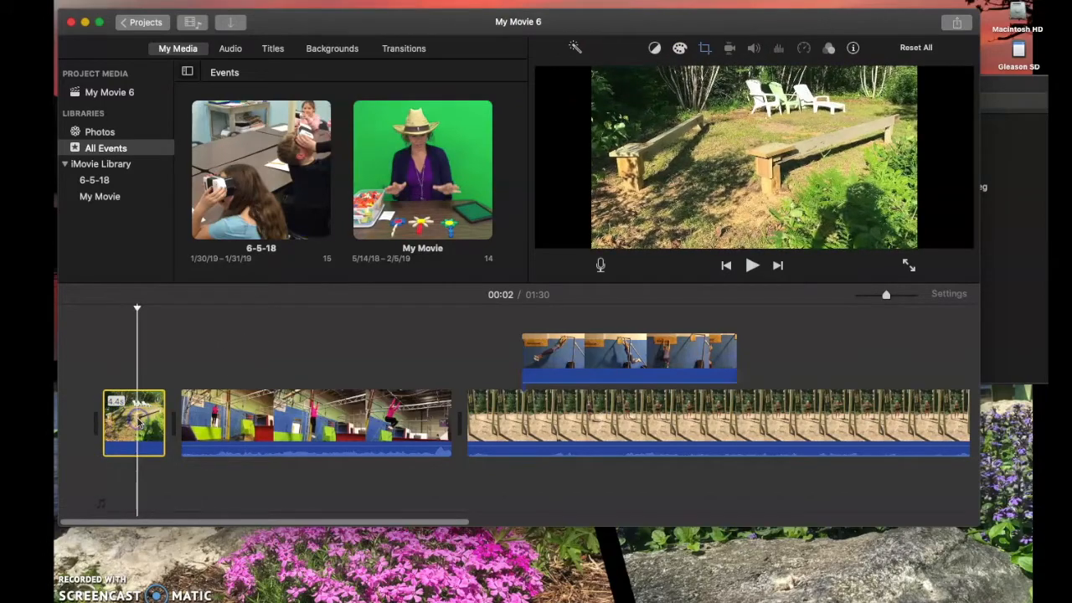
Adjust the opening photo's Ken Burns effect with a smaller start frame around the benches and a larger end frame, and preview from the beginning
click(705, 49)
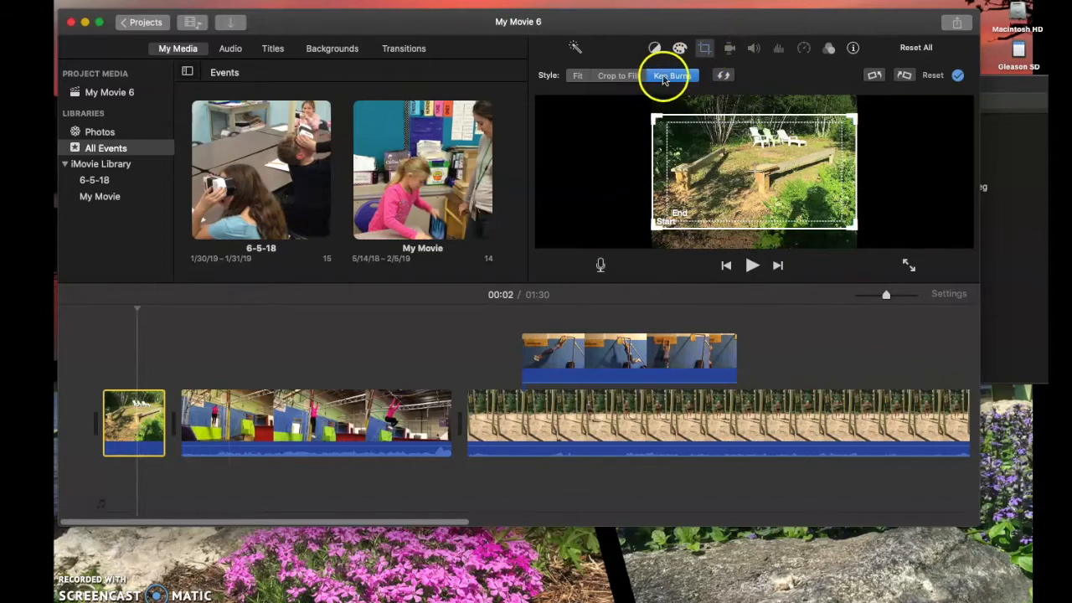
drag(656, 117, 708, 131)
drag(764, 177, 733, 166)
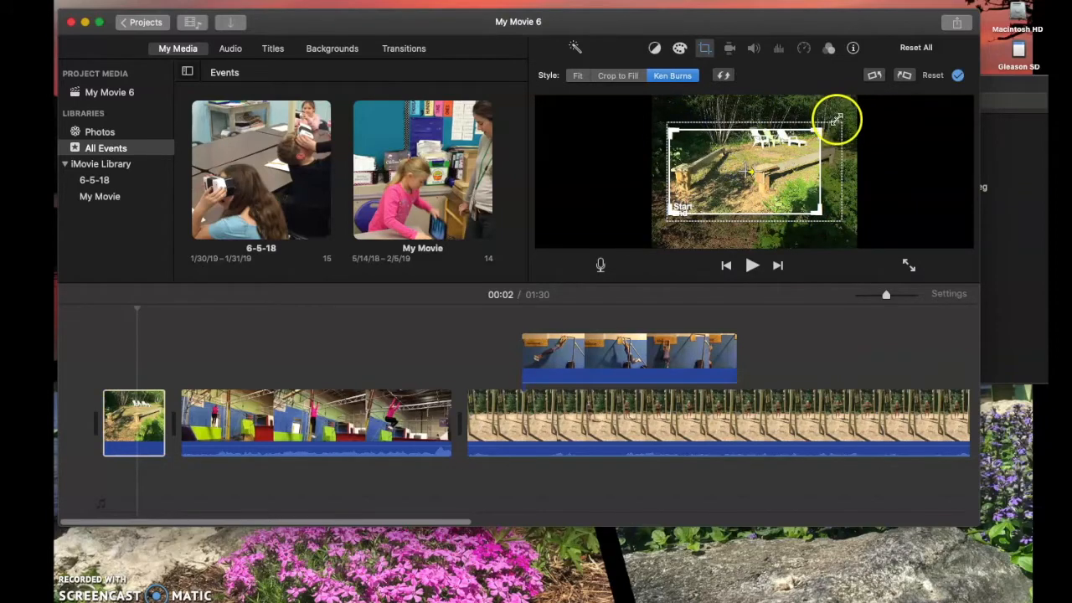
click(834, 132)
drag(836, 124, 868, 94)
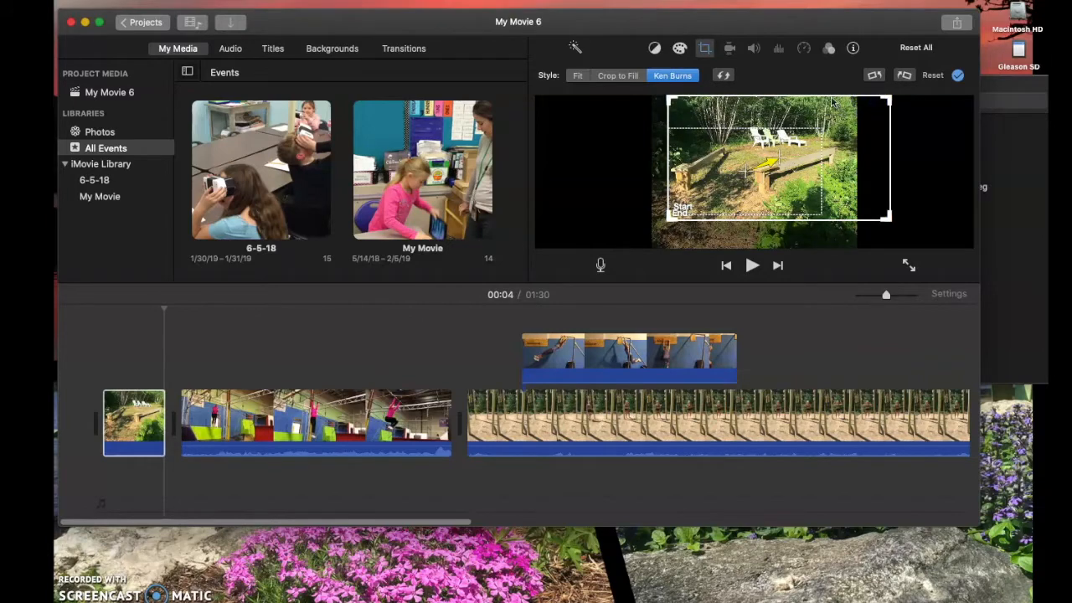
drag(829, 98, 807, 96)
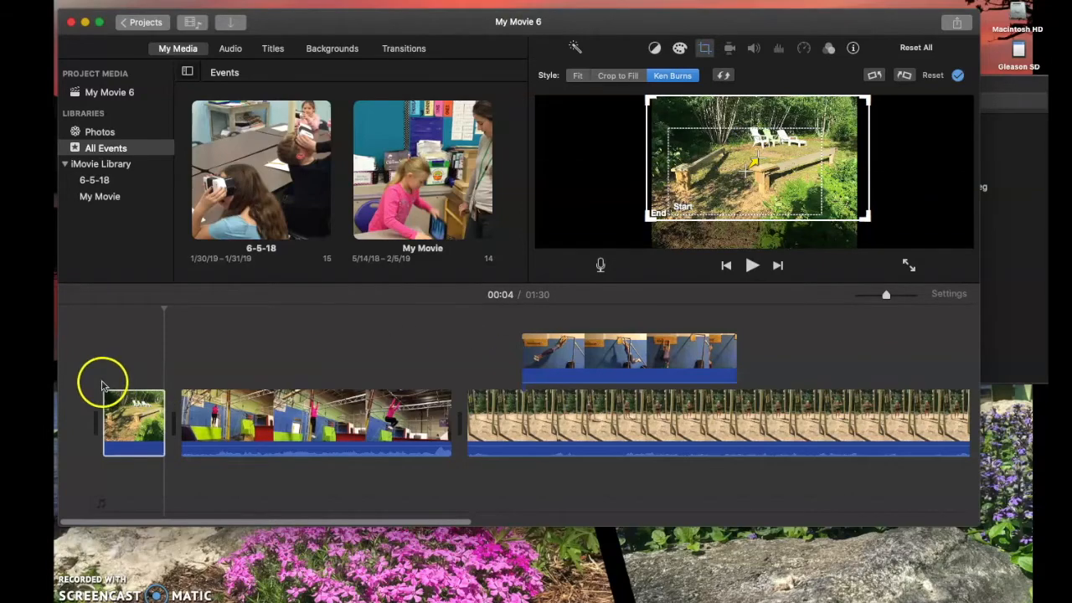
click(102, 363)
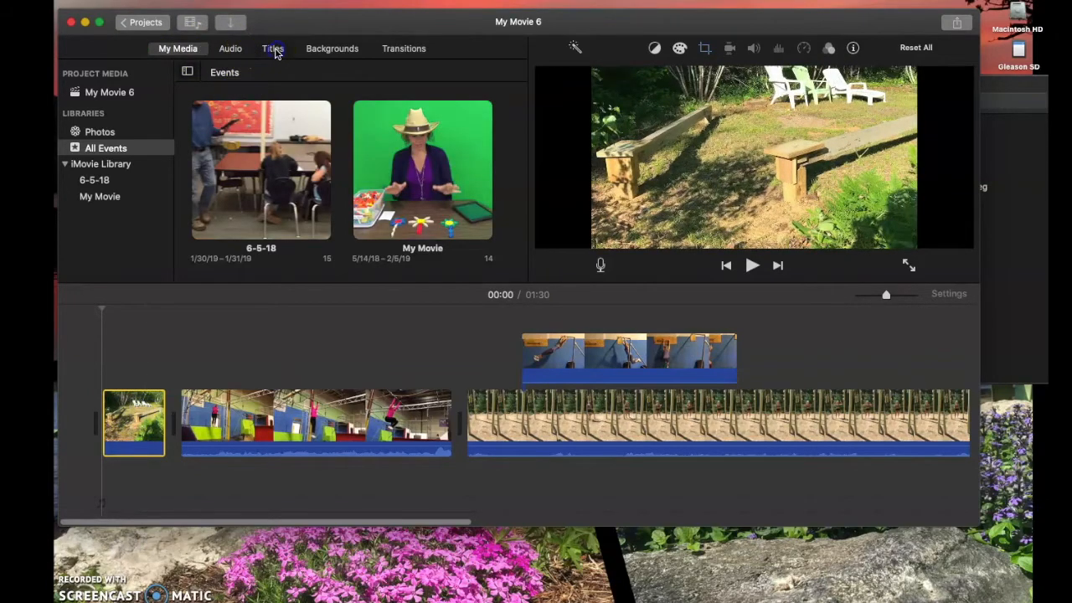
Add the Echo title above the opening photo at the start of the timeline and extend it to 5.5 seconds
click(275, 50)
scroll(345, 186, down, 3)
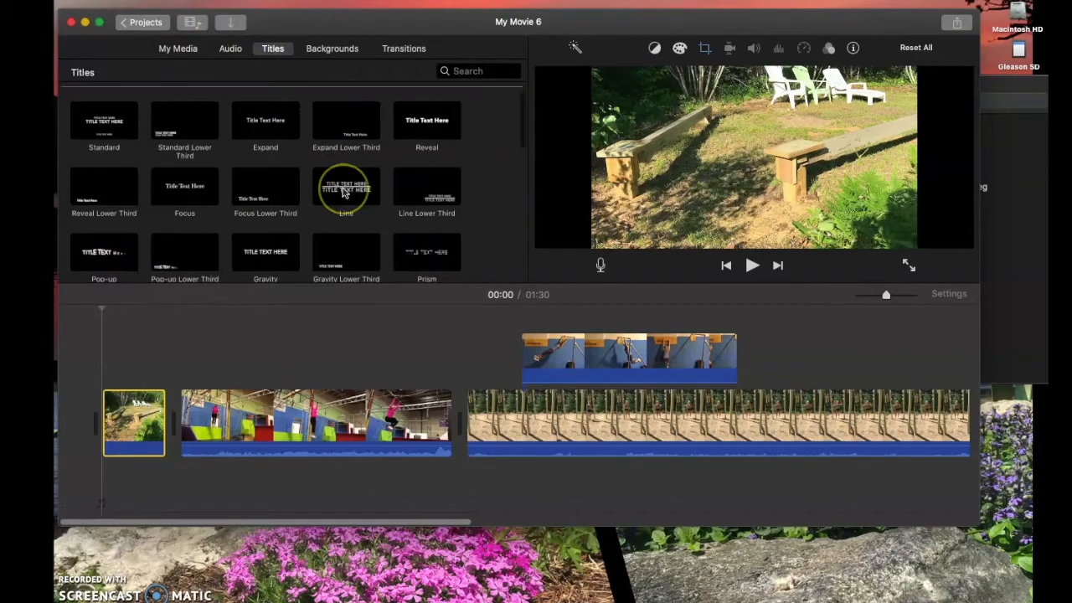
scroll(341, 194, down, 2)
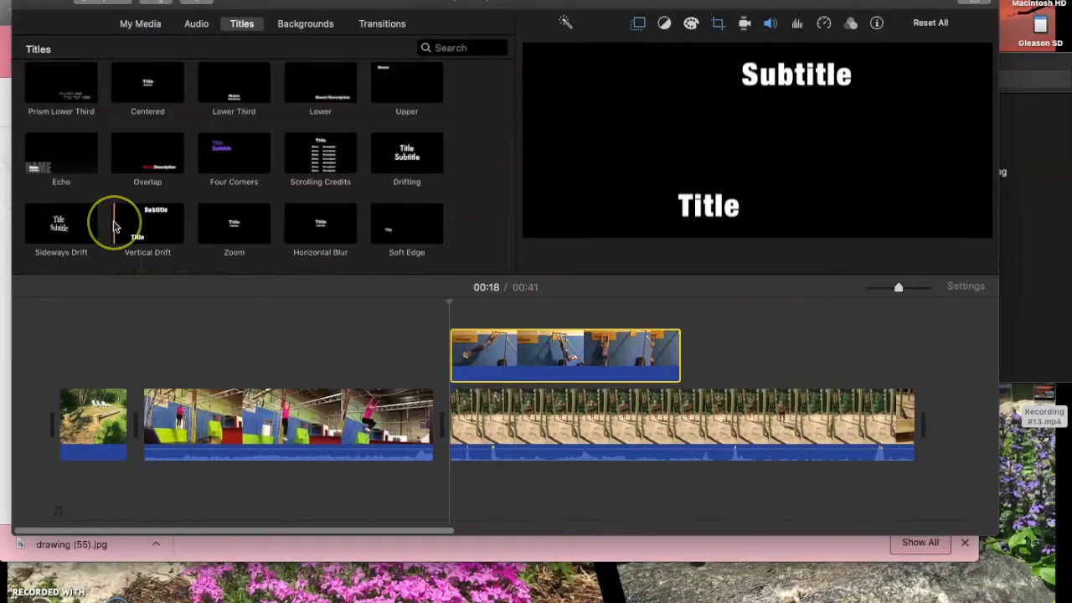
scroll(115, 226, down, 2)
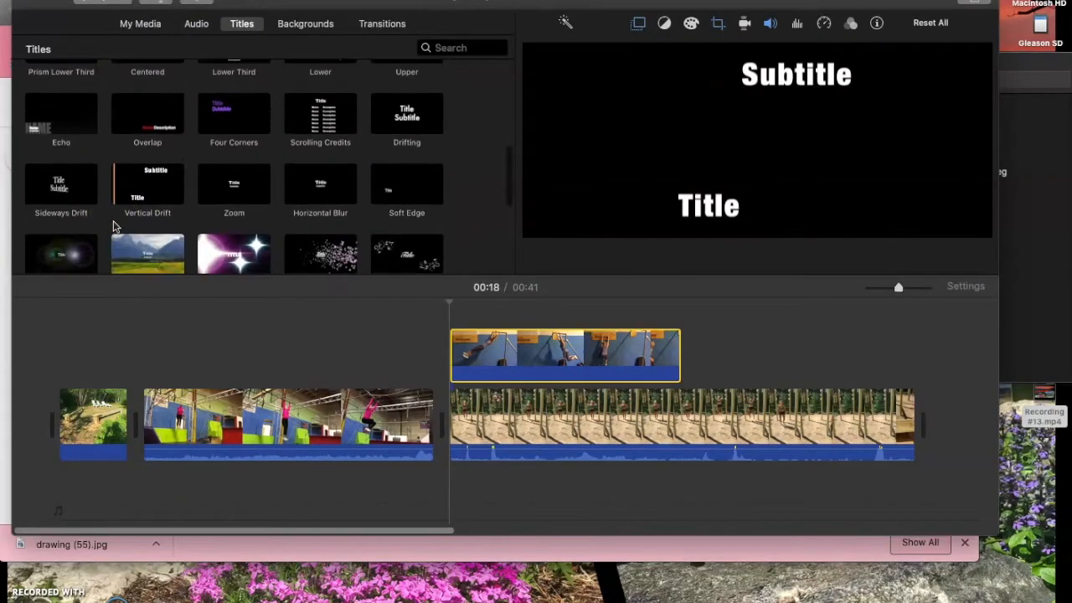
scroll(112, 223, down, 1)
scroll(92, 205, up, 3)
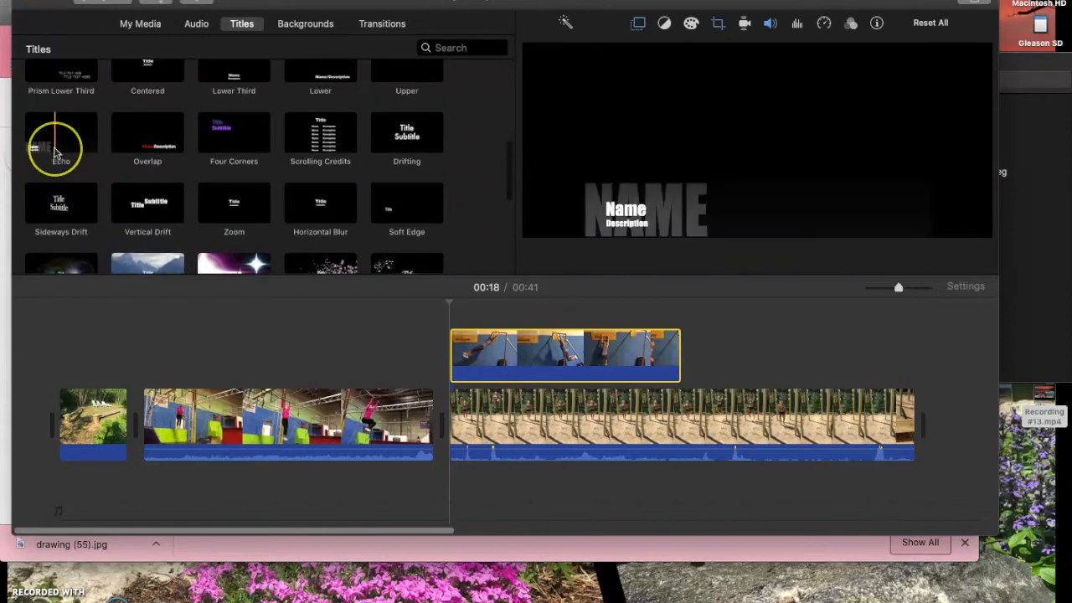
drag(51, 146, 63, 382)
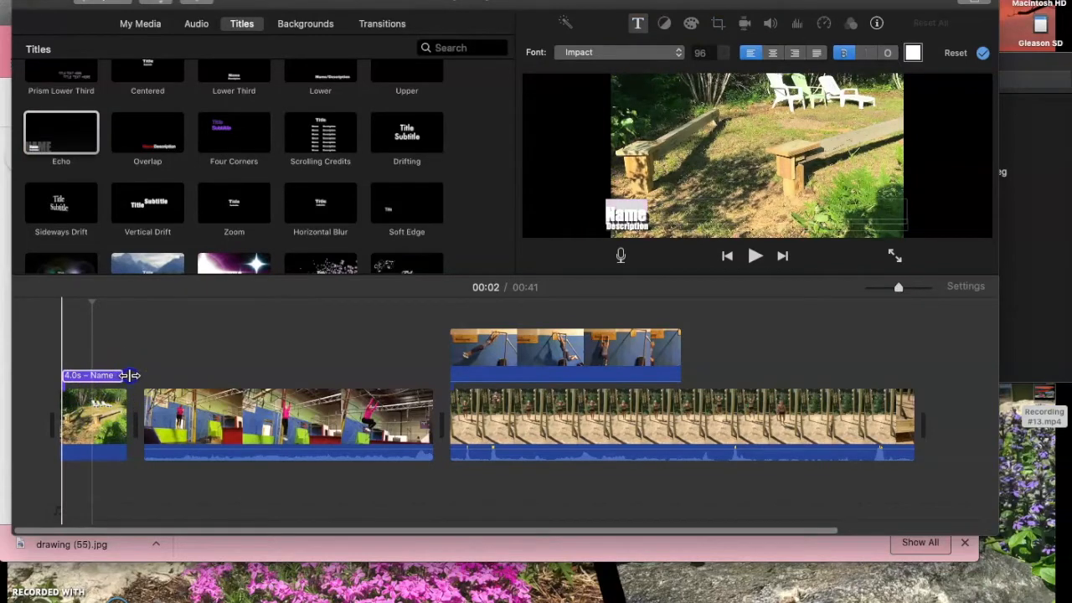
drag(121, 374, 165, 373)
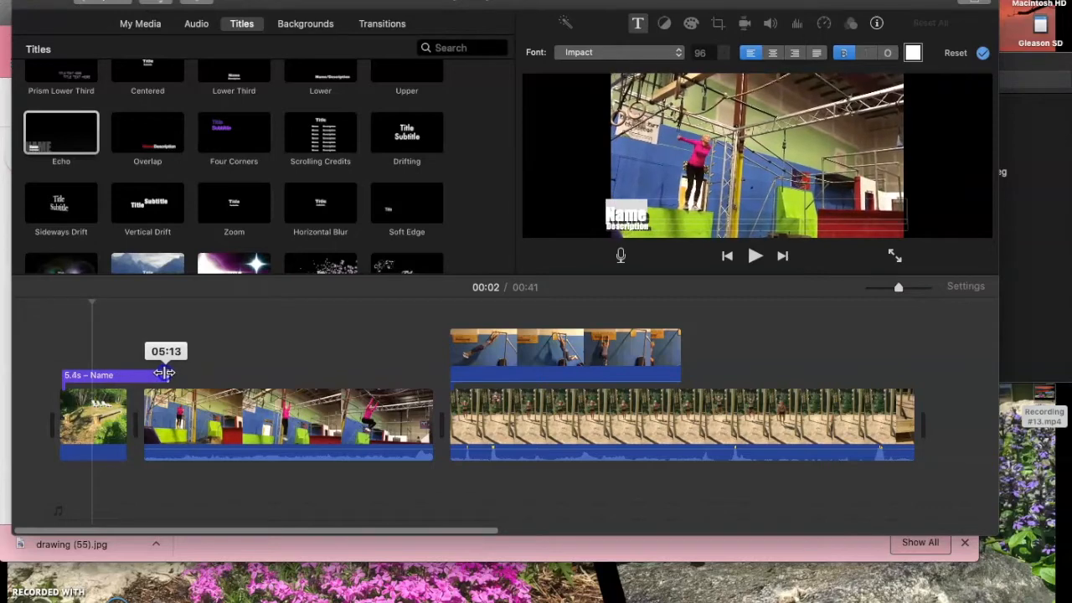
Set the opening title's text to "Ninja Warrior Training" with a byline giving the author's name, and return to the movie's beginning
click(95, 377)
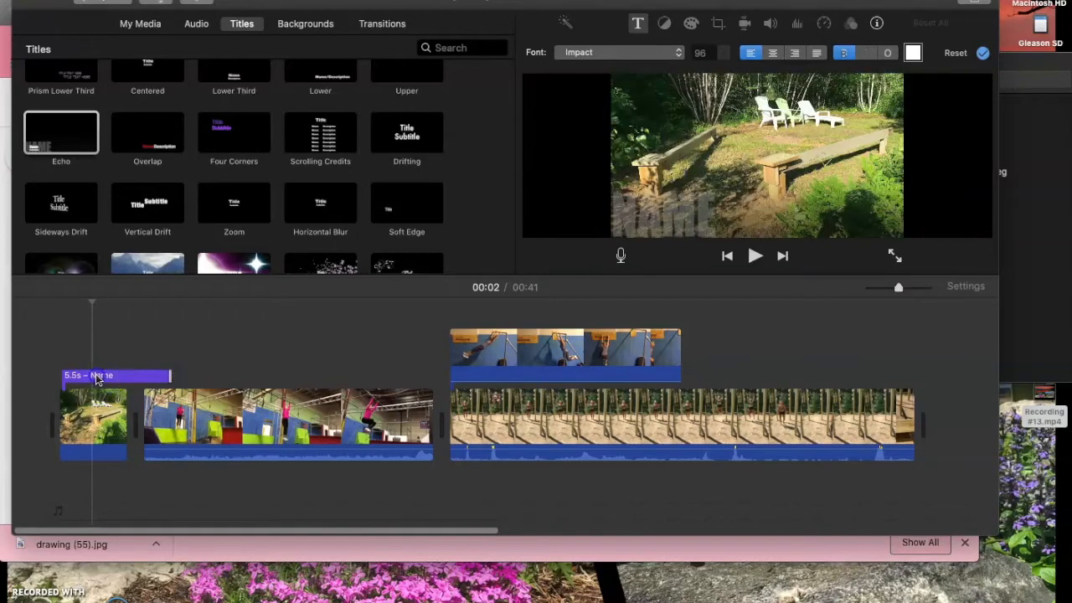
click(96, 378)
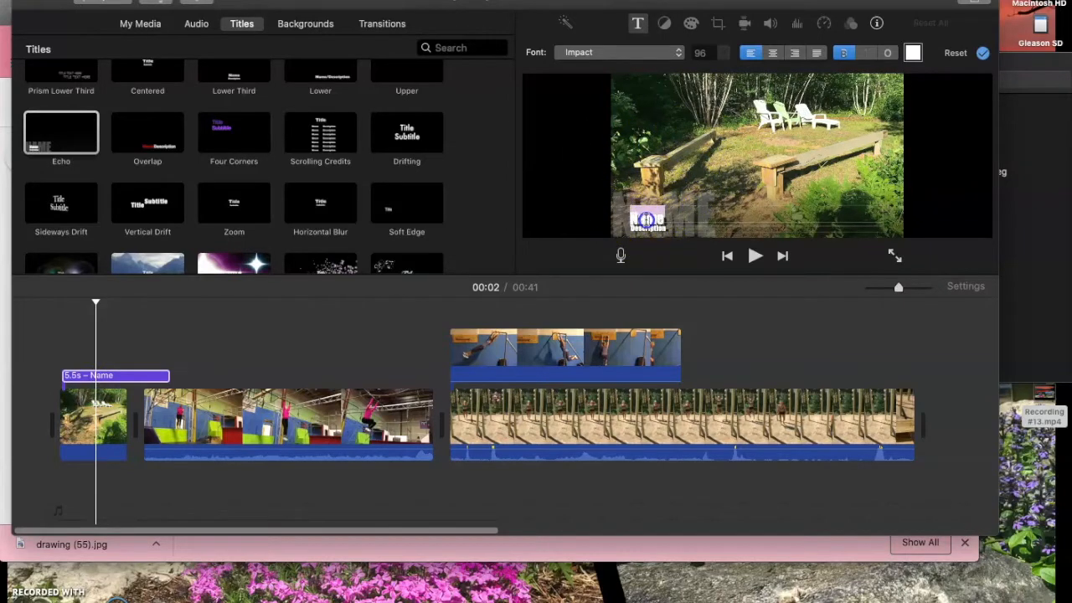
text(N)
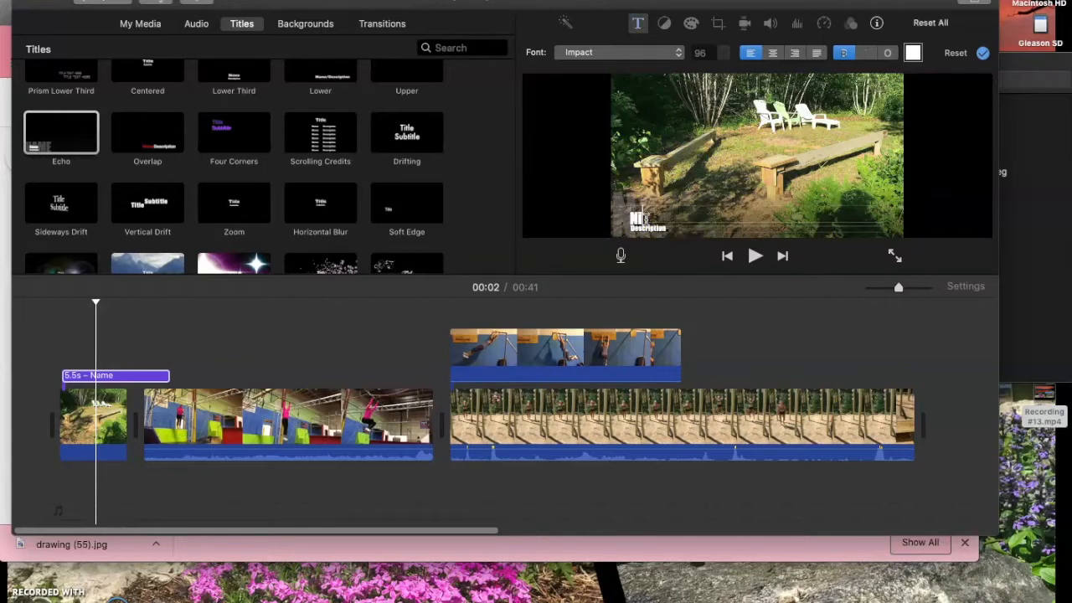
text(inja Wa)
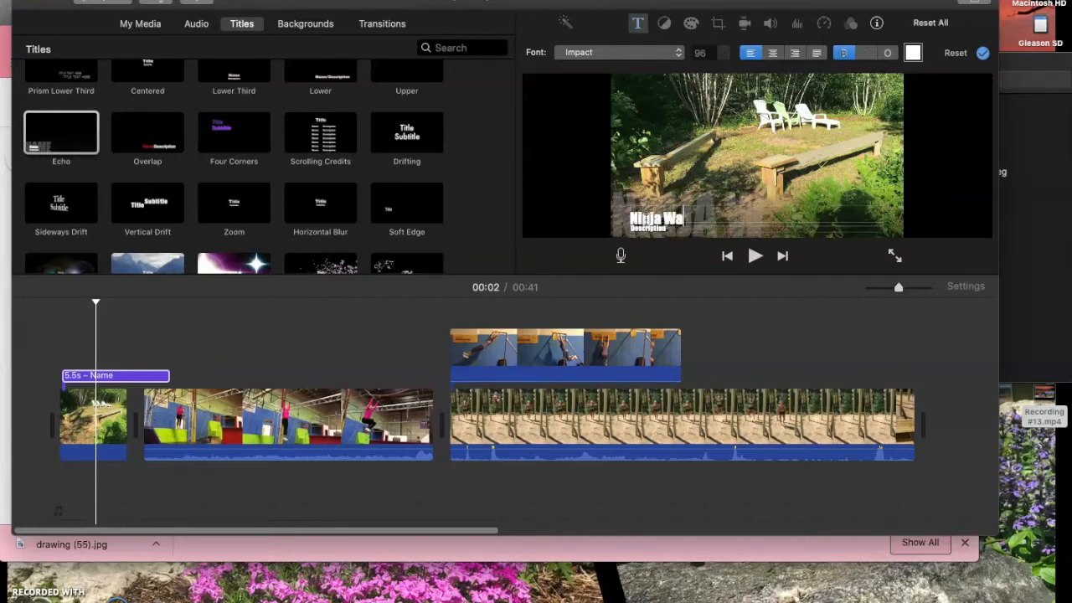
text(rrior Training)
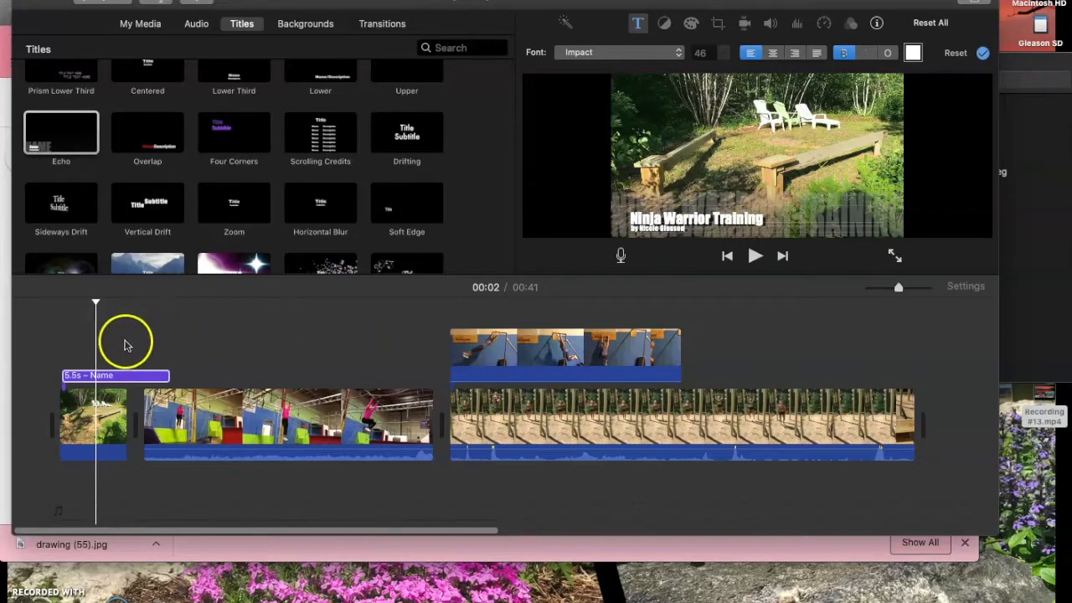
click(48, 352)
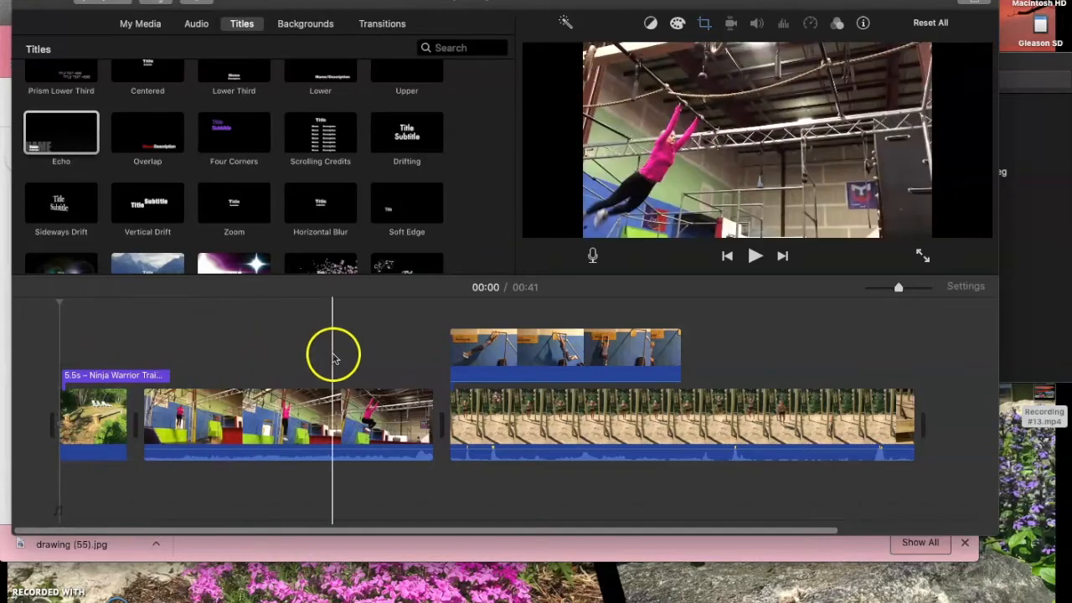
Trim the end of the outdoor clip under the split-screen overlay to 11.4 seconds so it ends with the overlay
click(456, 345)
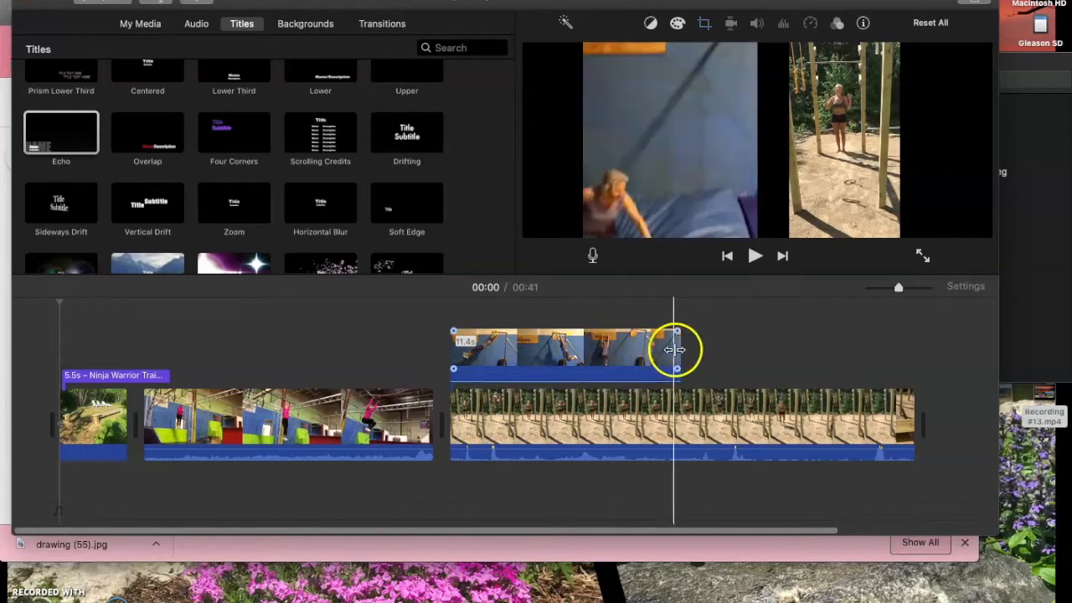
click(684, 399)
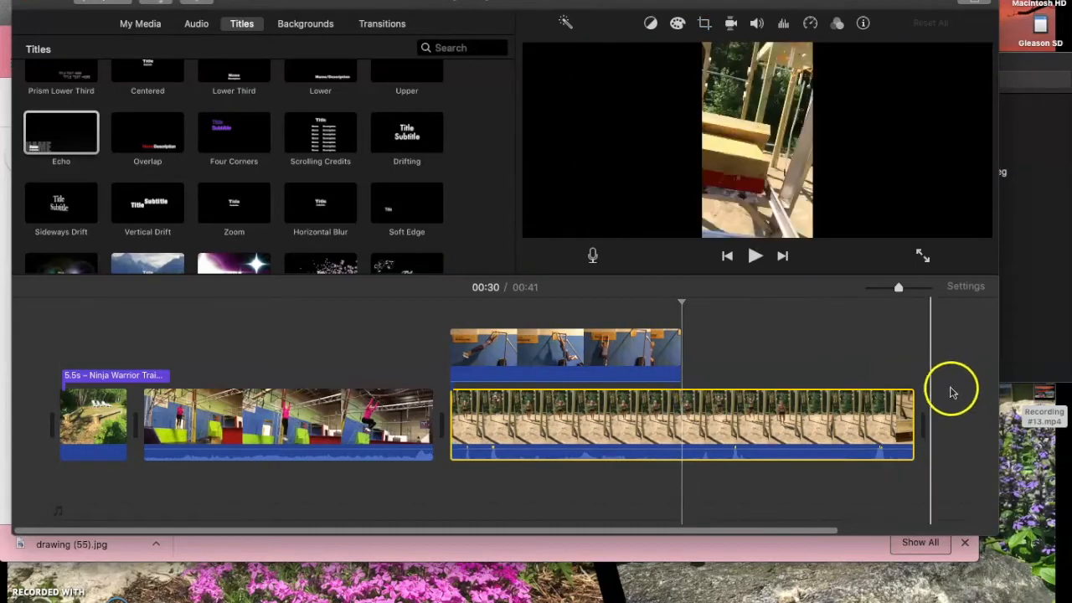
drag(914, 412, 679, 428)
Move the already used videos into the NinjaTraining folder's Used folder and add the C6188EBB….mov video to the end of the timeline
click(1053, 131)
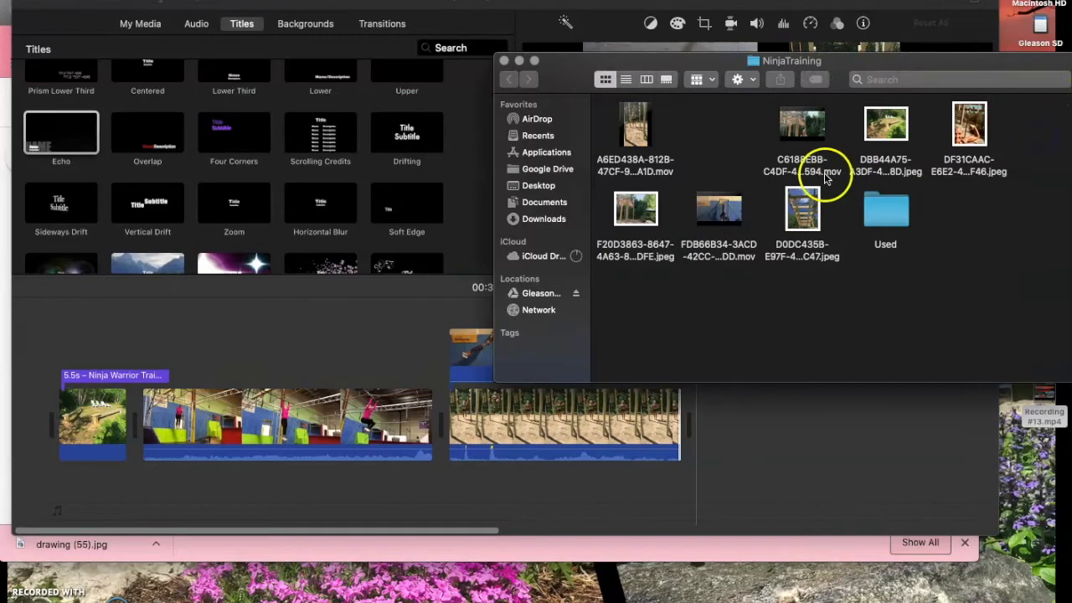
drag(634, 125, 891, 214)
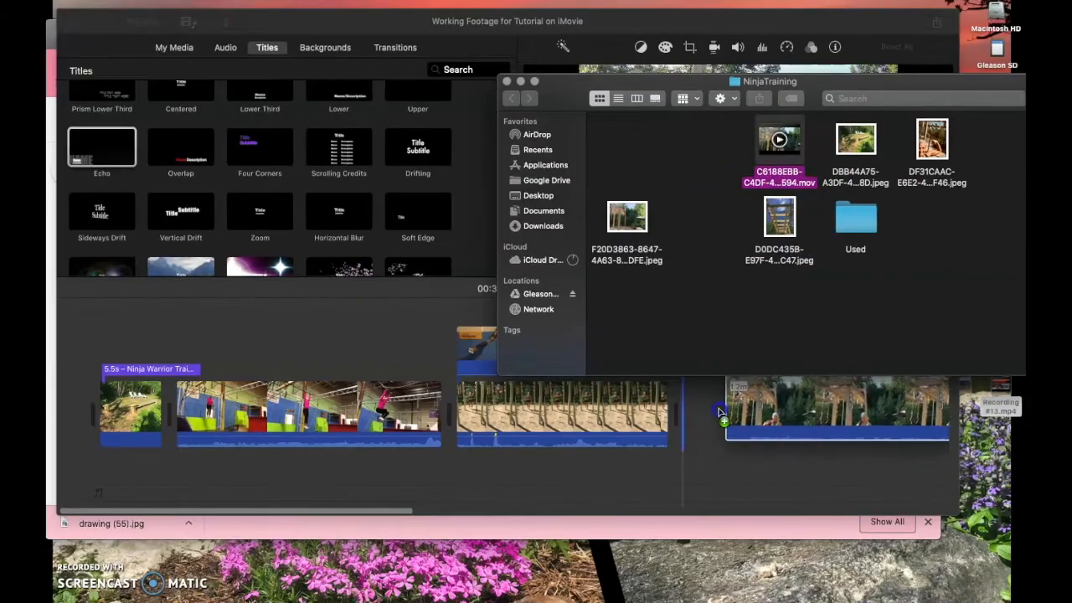
drag(742, 428, 687, 419)
click(719, 418)
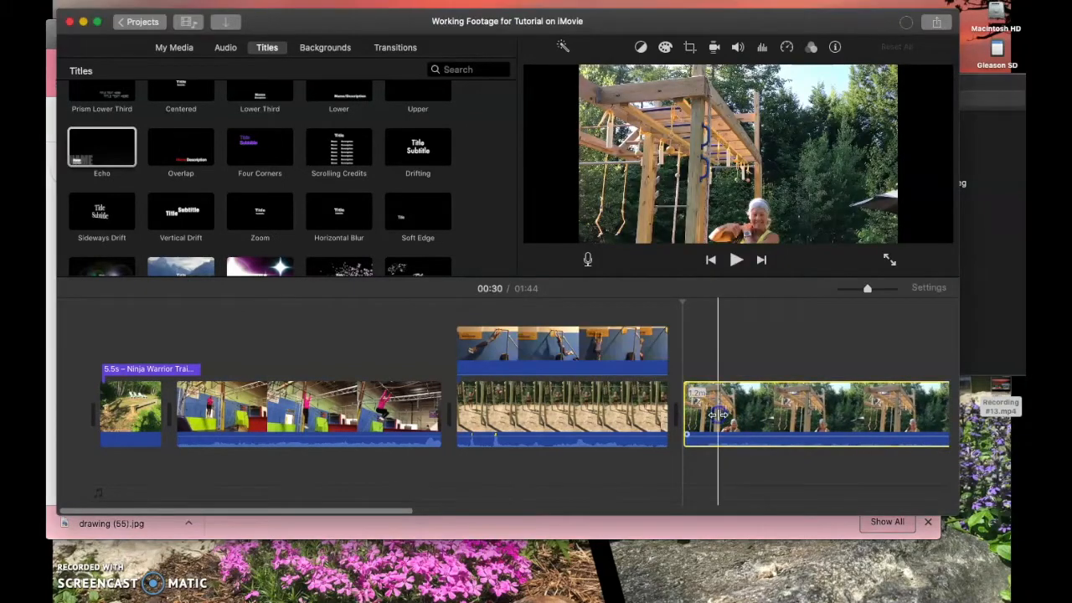
Split the newly added video at 01:12, where the climbing is under way, and delete the part before the split
scroll(719, 415, right, 3)
click(664, 419)
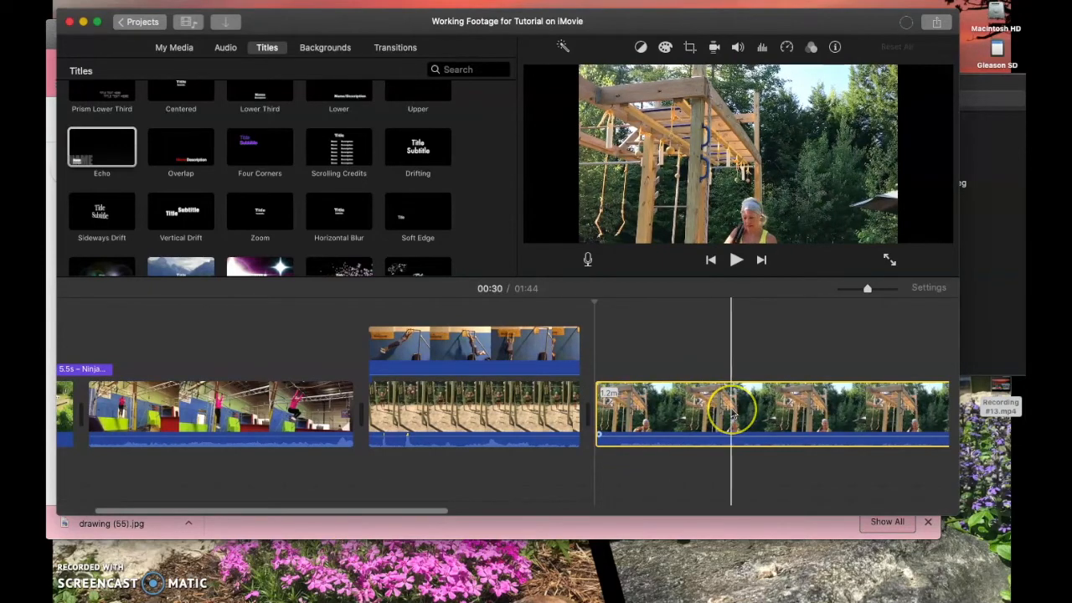
scroll(732, 410, right, 8)
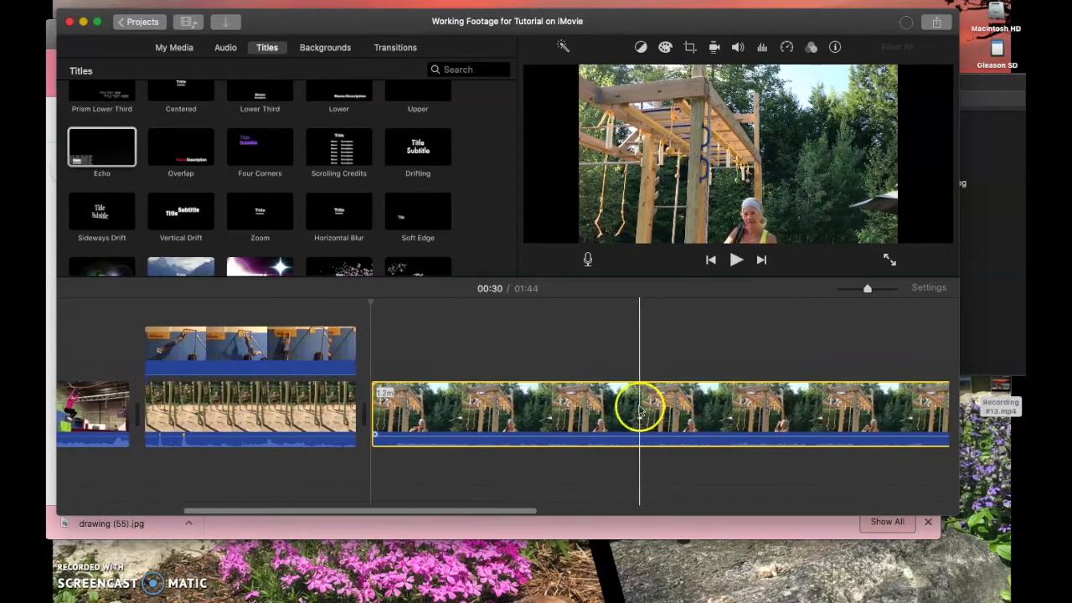
scroll(796, 413, right, 7)
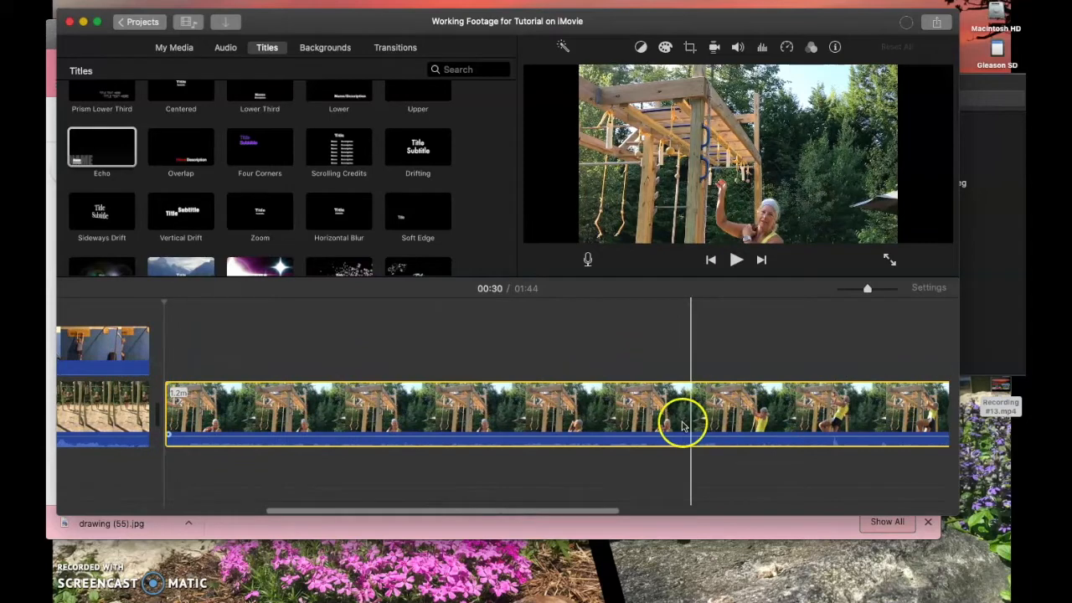
scroll(775, 436, right, 3)
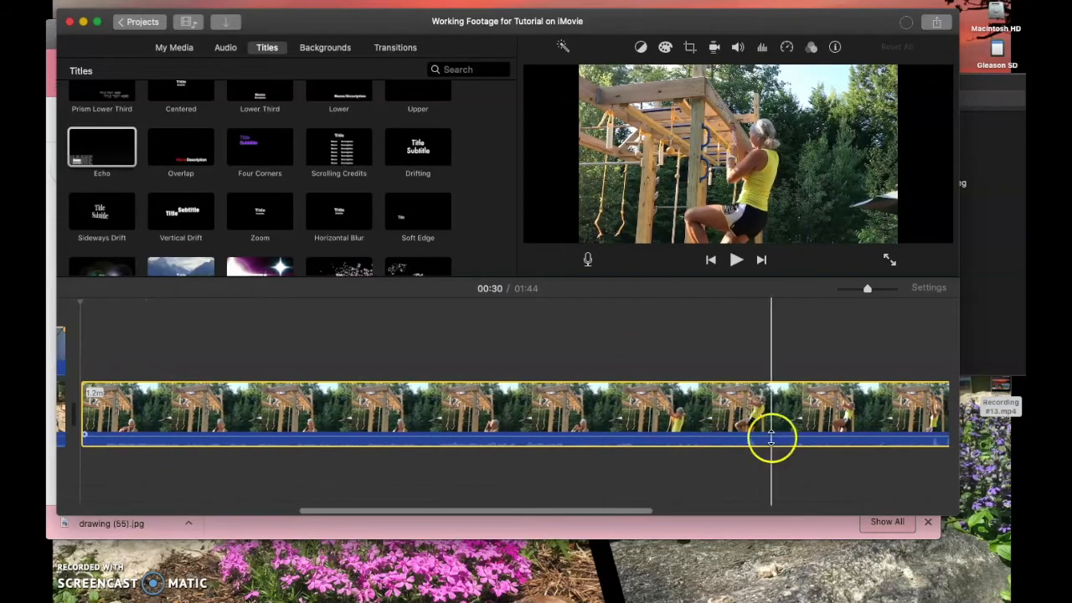
scroll(742, 438, right, 3)
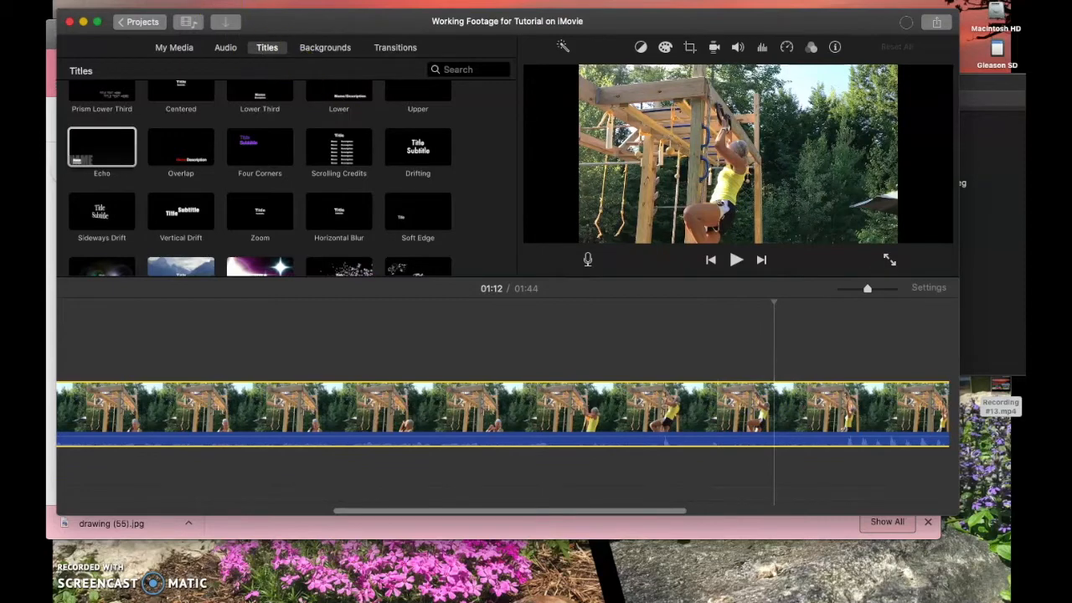
click(223, 2)
click(253, 90)
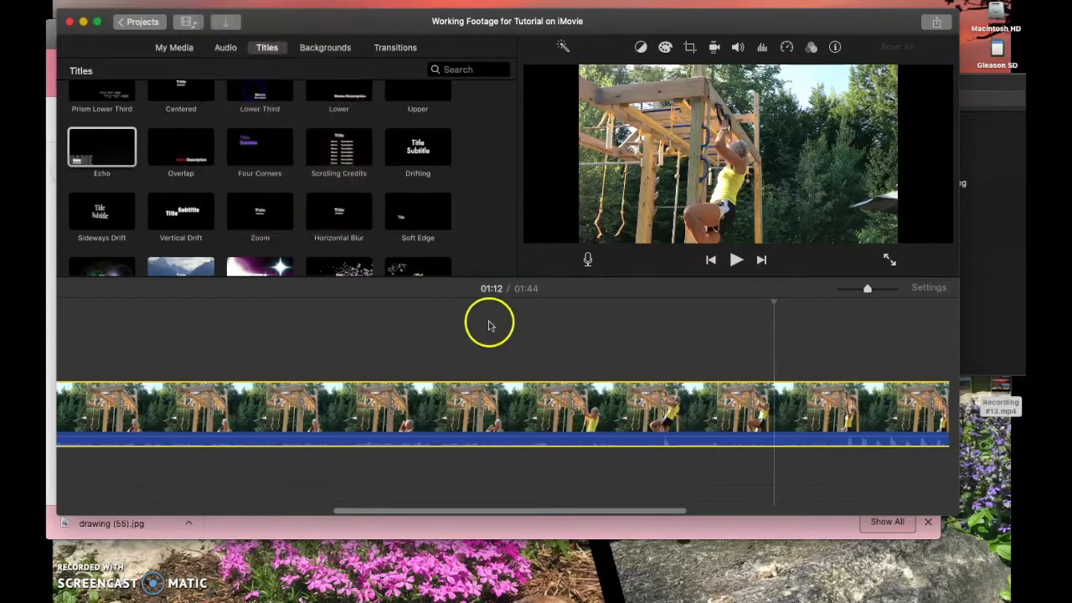
click(547, 417)
key(Delete)
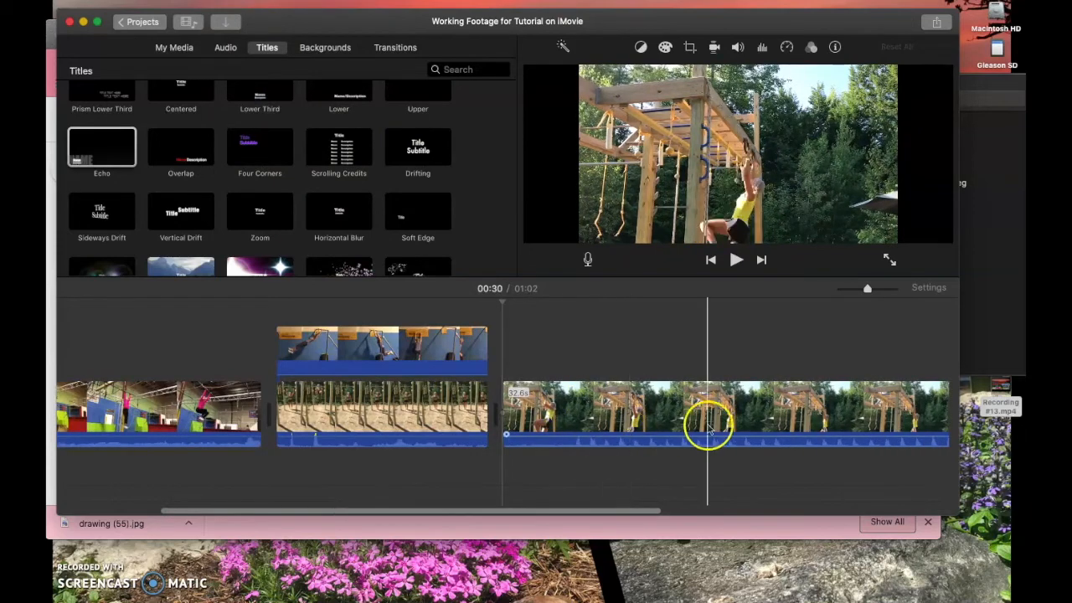
Mute the audio of the last clip and of the outdoor clip under the split-screen overlay by lowering their volume to 0%
scroll(849, 426, right, 5)
scroll(849, 432, right, 6)
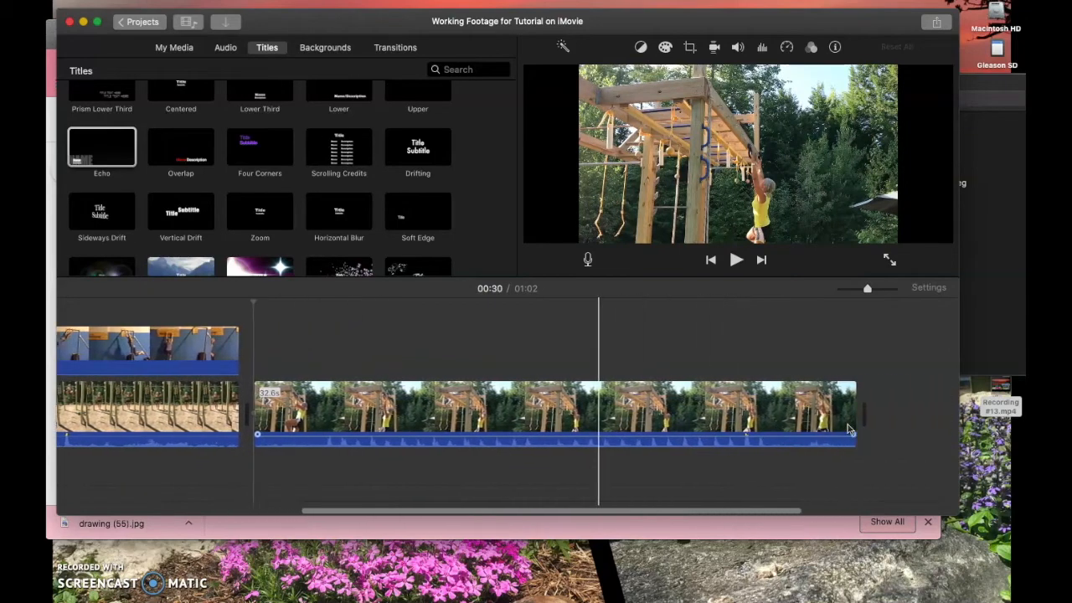
click(737, 427)
scroll(736, 427, left, 7)
scroll(737, 428, left, 7)
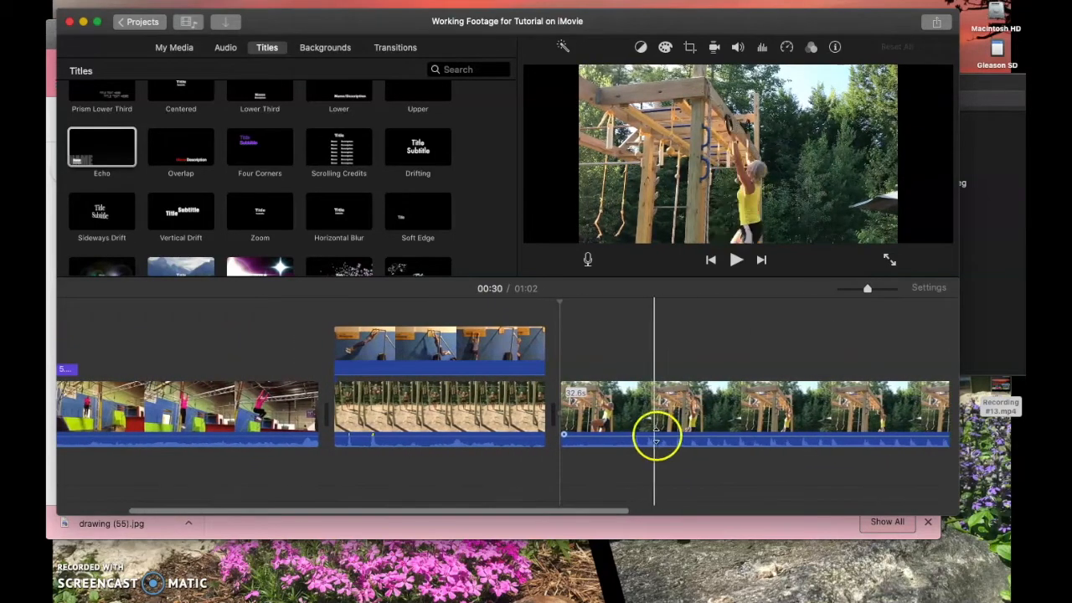
drag(654, 435, 654, 449)
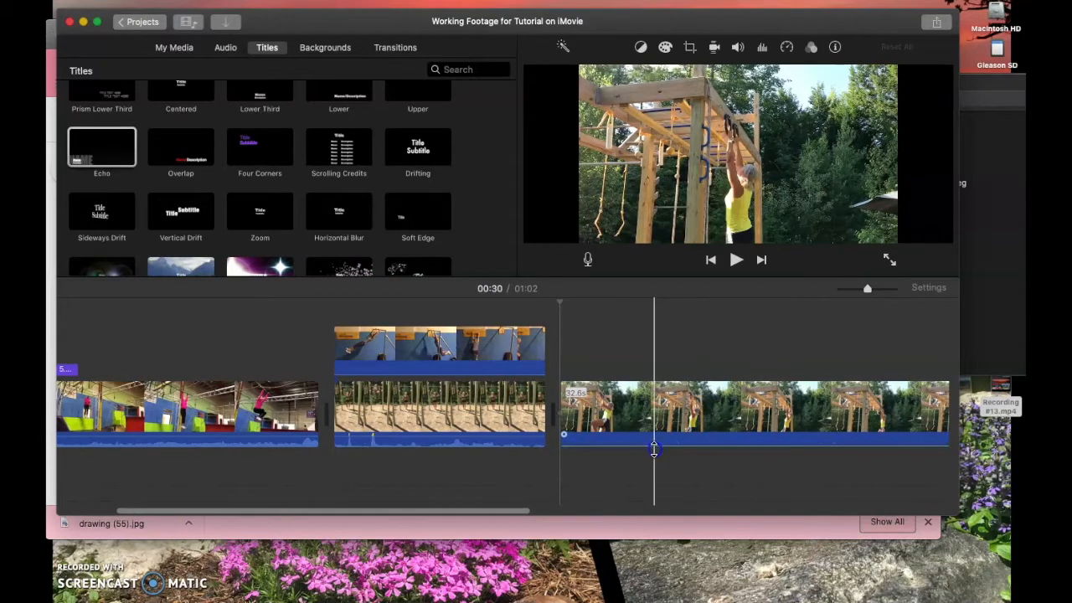
click(479, 438)
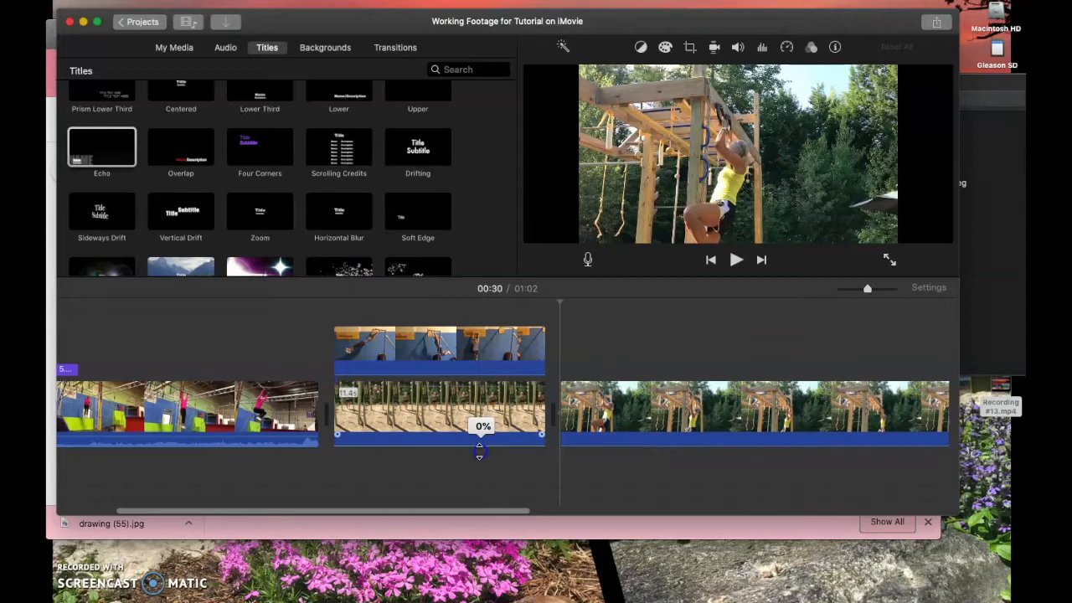
click(308, 440)
drag(295, 435, 291, 436)
click(155, 1)
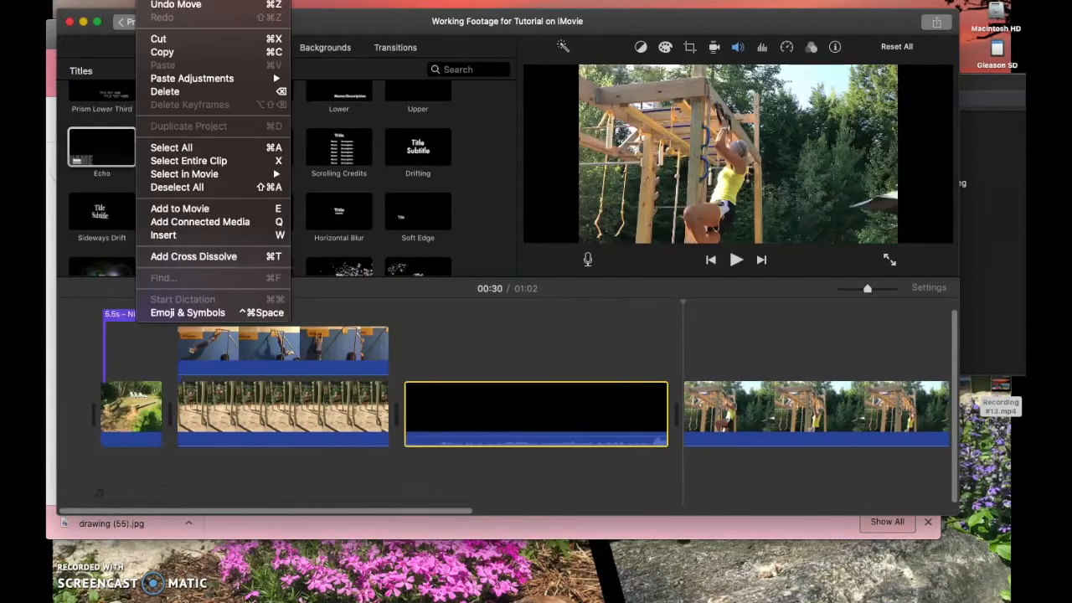
click(162, 6)
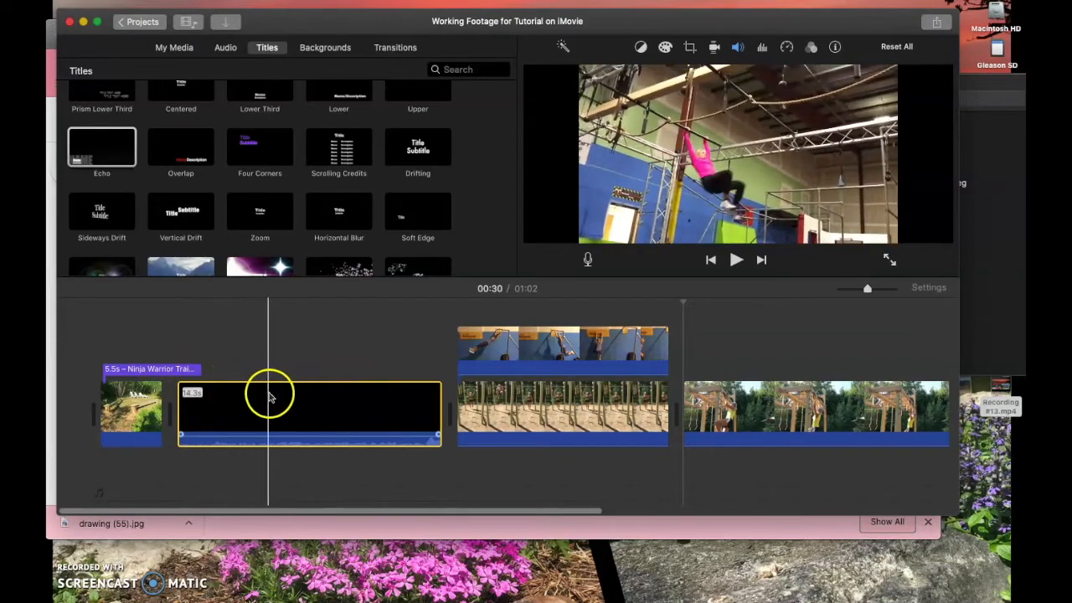
Mute the audio of the gym clip that follows the opening photo
drag(289, 435, 288, 449)
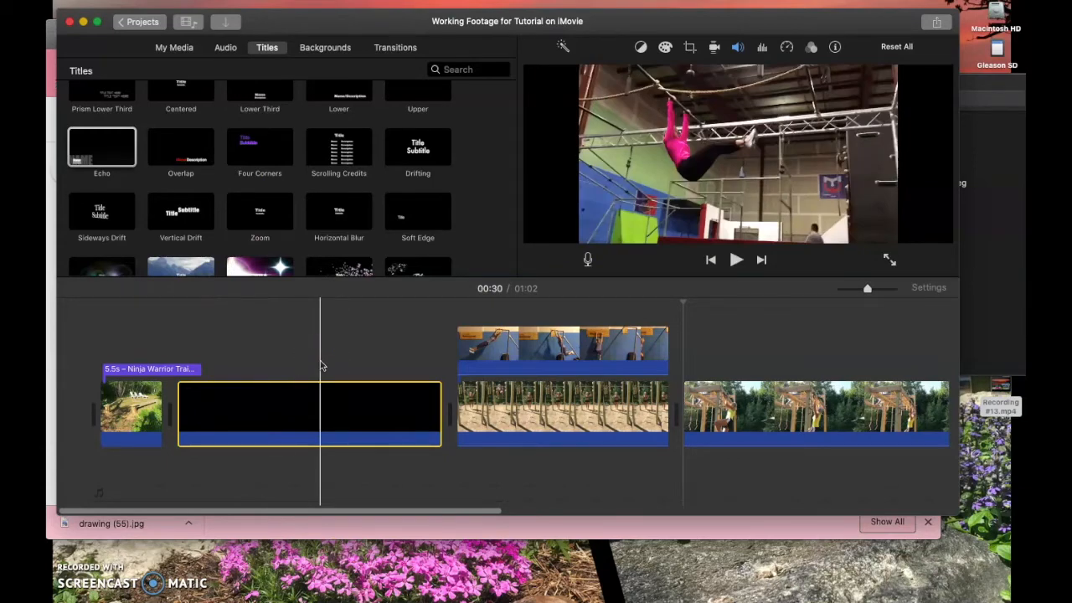
click(316, 276)
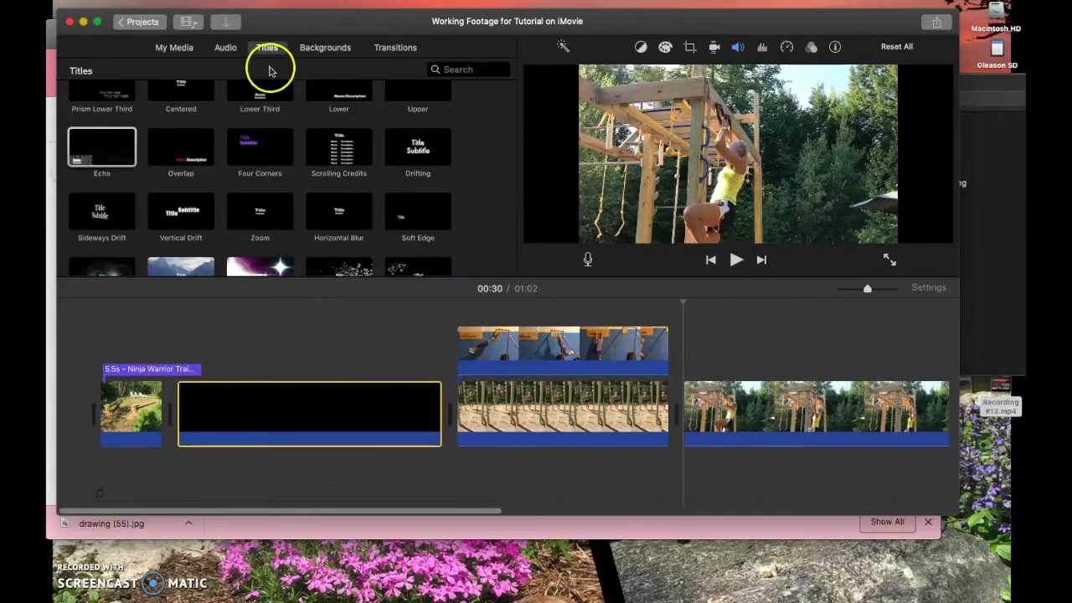
Add the bensound-sunny song as background music from the movie's beginning and lower its volume
click(225, 48)
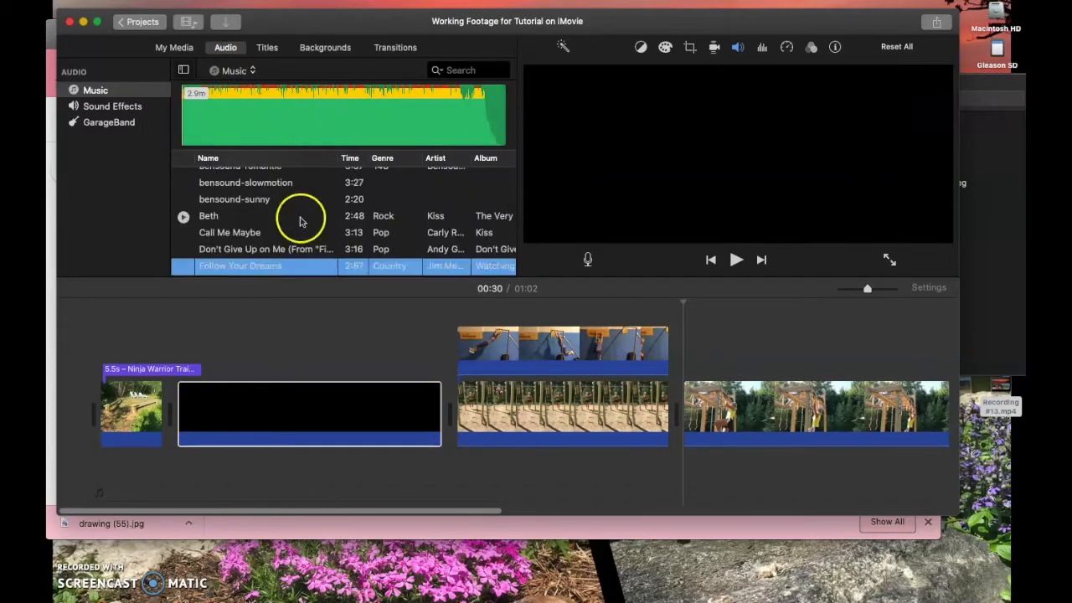
scroll(299, 228, down, 2)
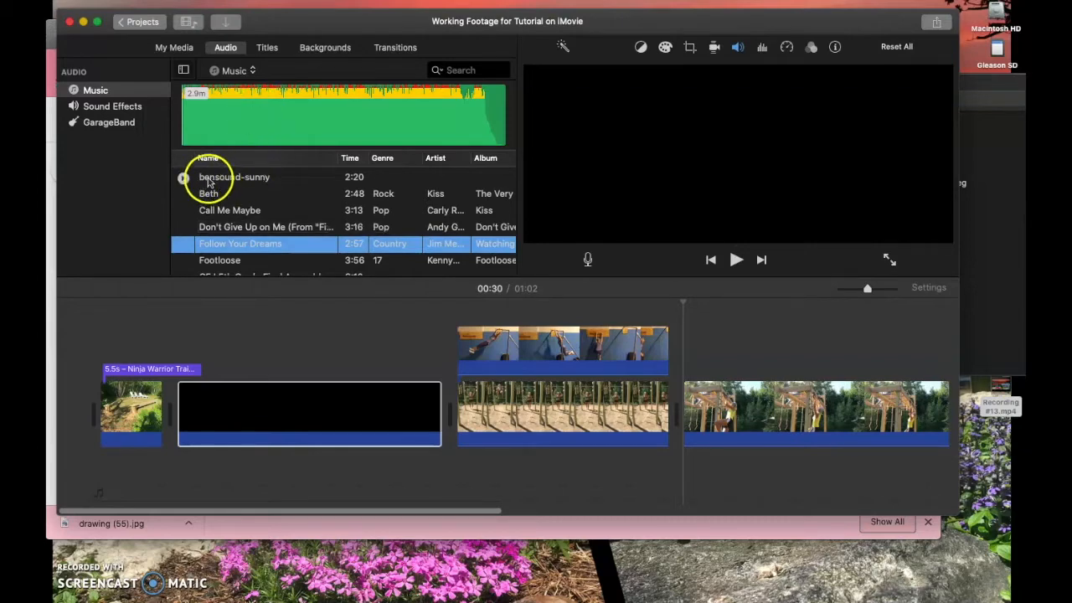
drag(199, 231, 100, 475)
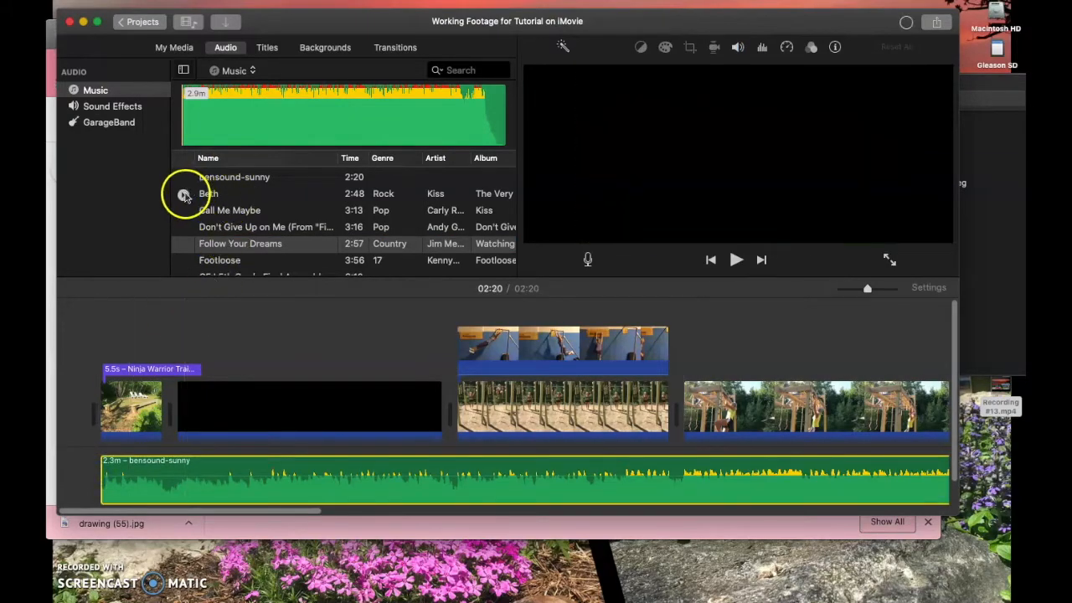
click(183, 178)
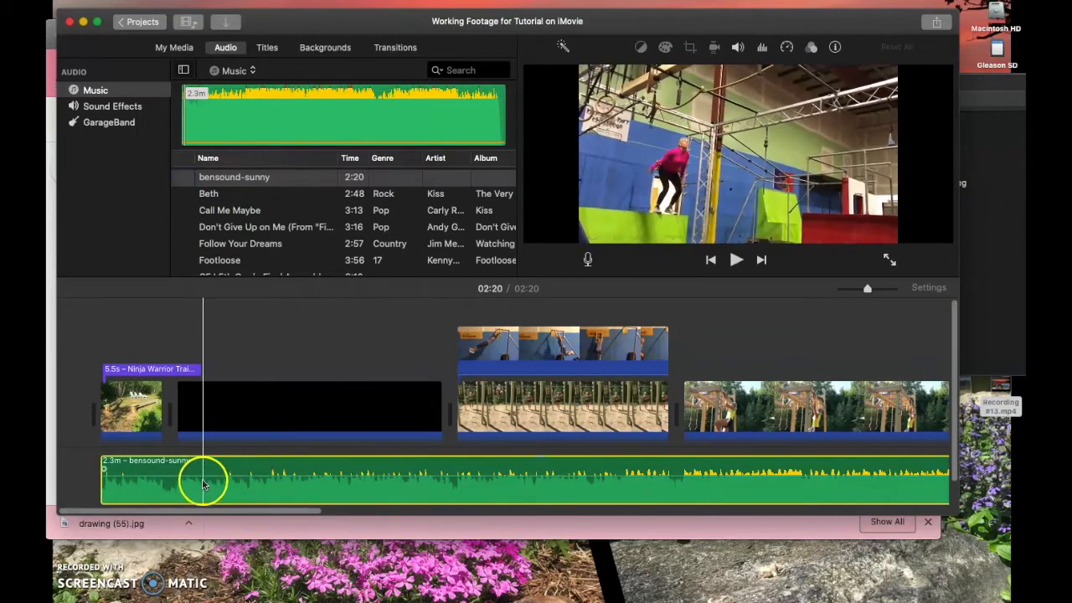
drag(201, 476, 201, 484)
Add the Overlap title directly after the last video clip as a closing credit
scroll(230, 476, right, 10)
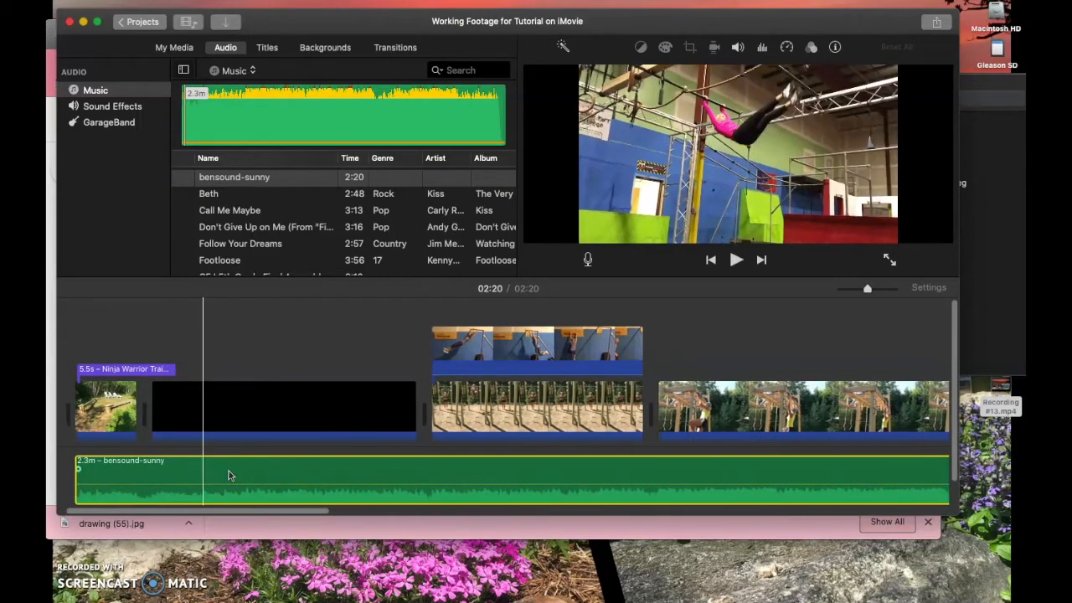
scroll(230, 475, right, 6)
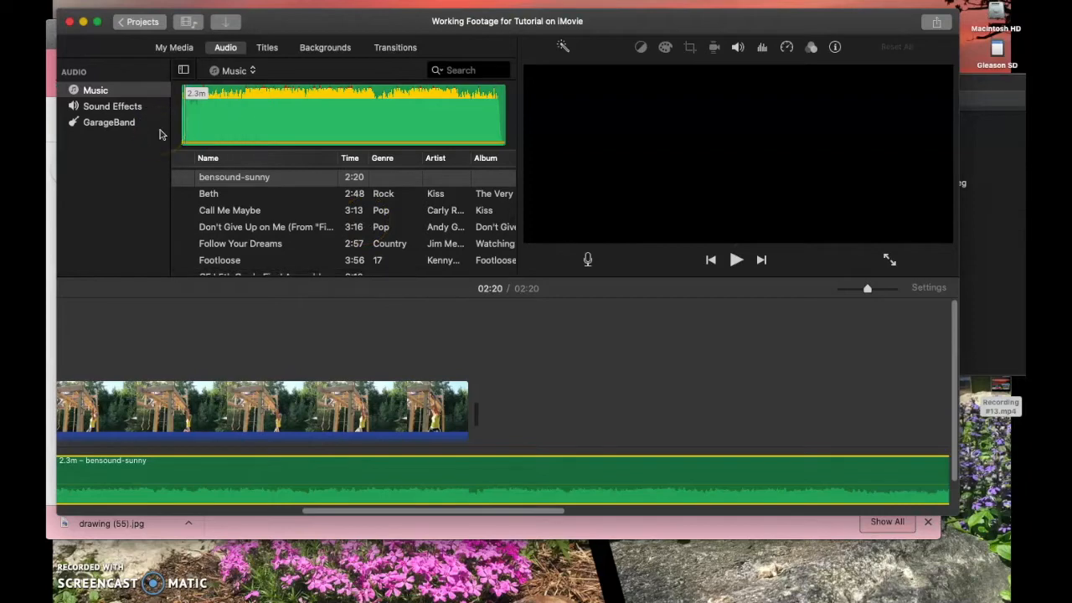
click(266, 48)
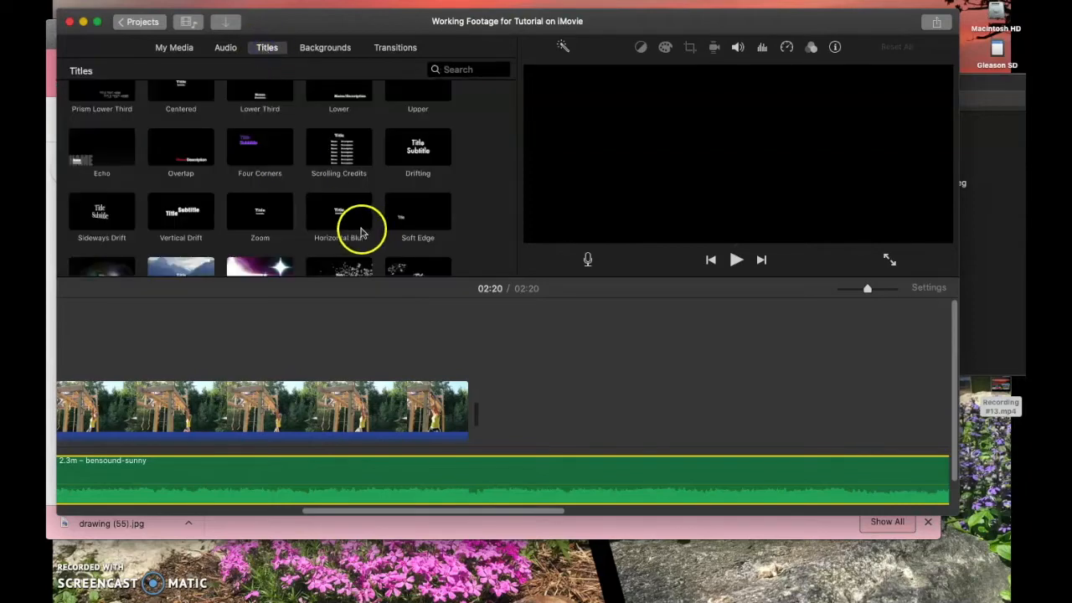
scroll(344, 222, down, 5)
scroll(328, 222, up, 5)
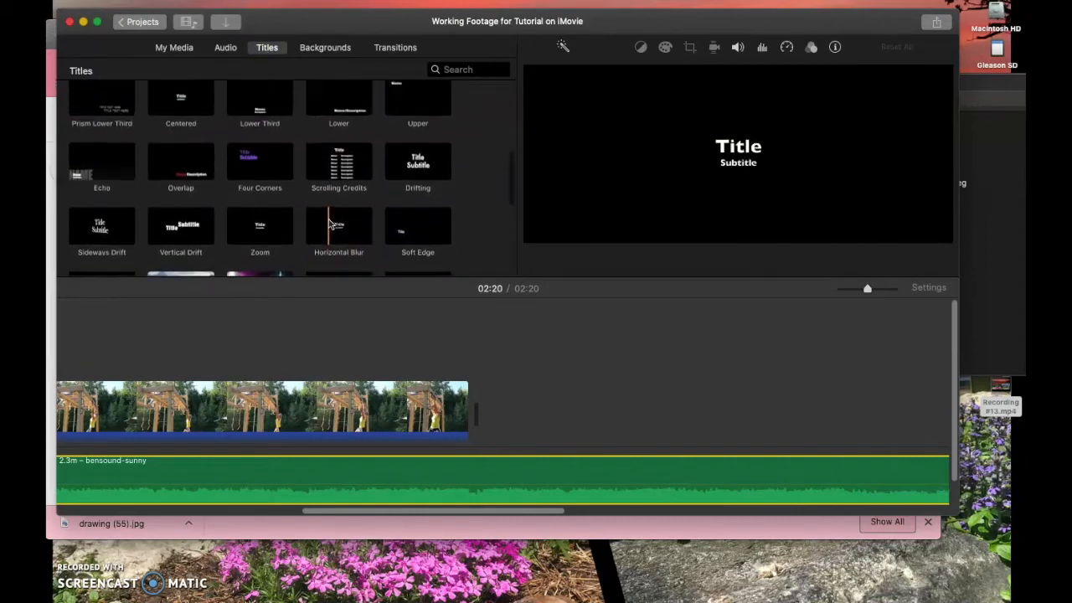
drag(186, 160, 476, 420)
click(502, 409)
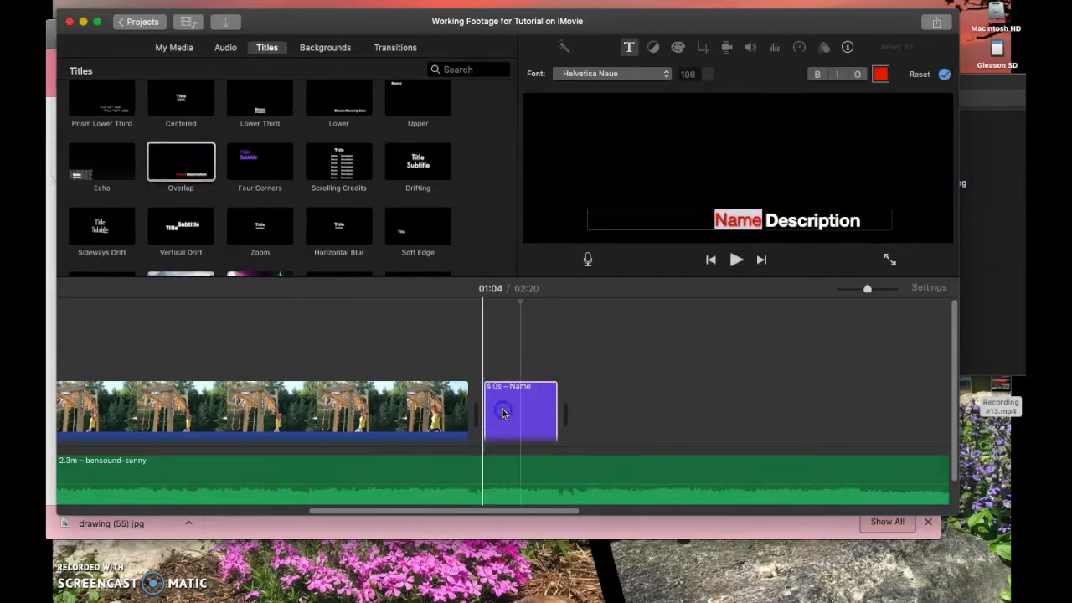
Set the closing title's name text to "Music by" and its description to "bensound.com"
click(742, 220)
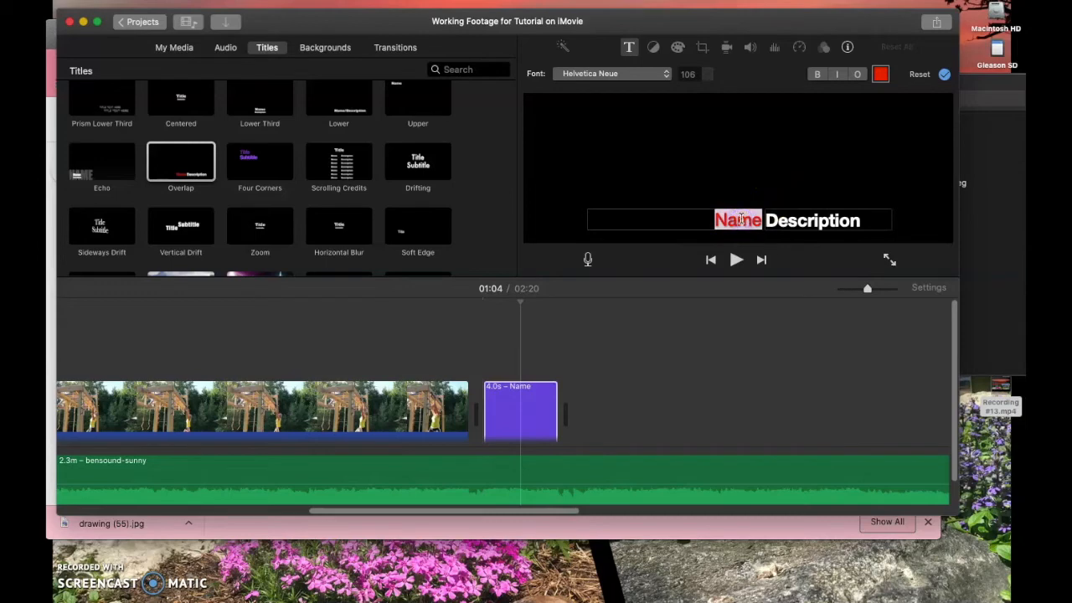
text(Music by)
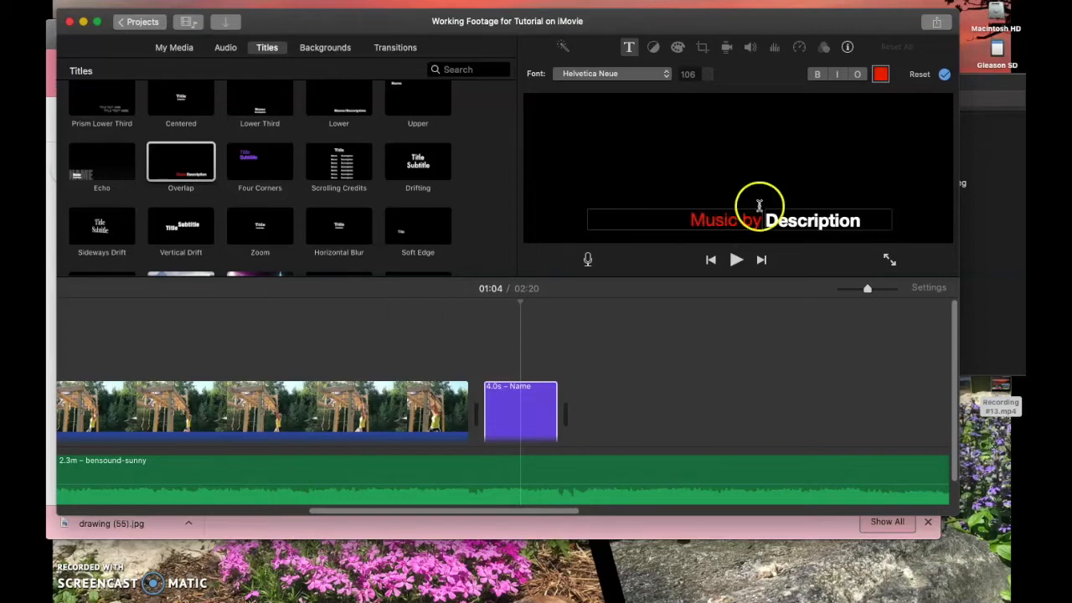
double_click(787, 219)
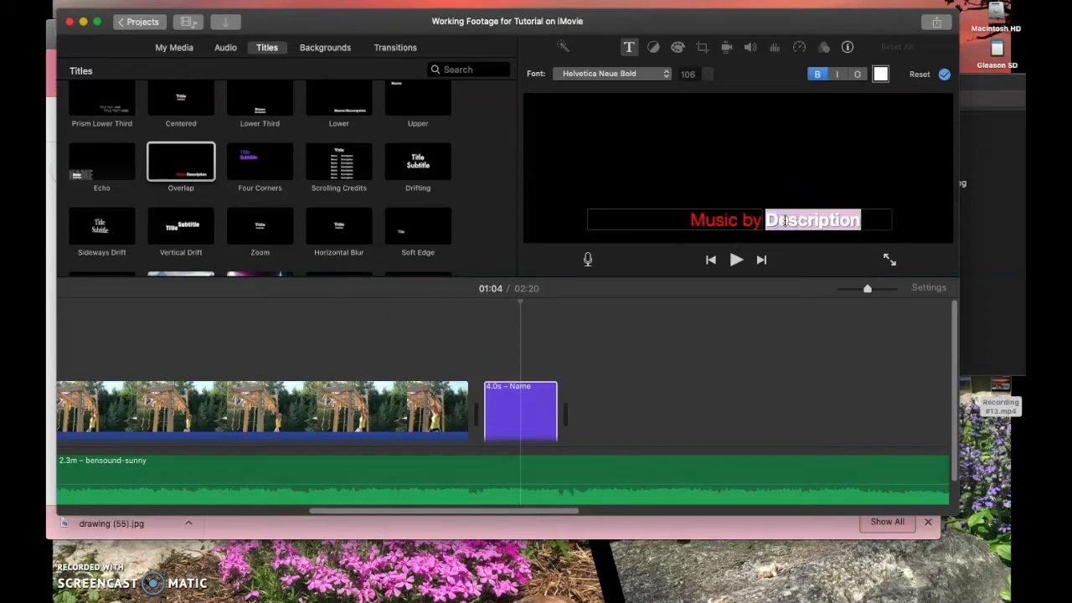
text(bensoun)
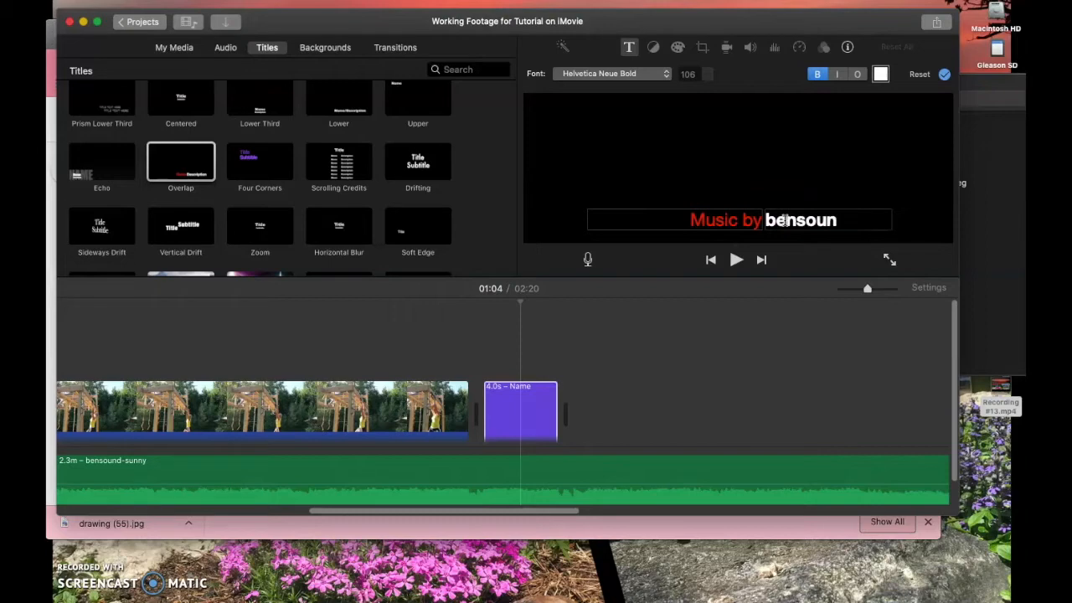
text(d.com)
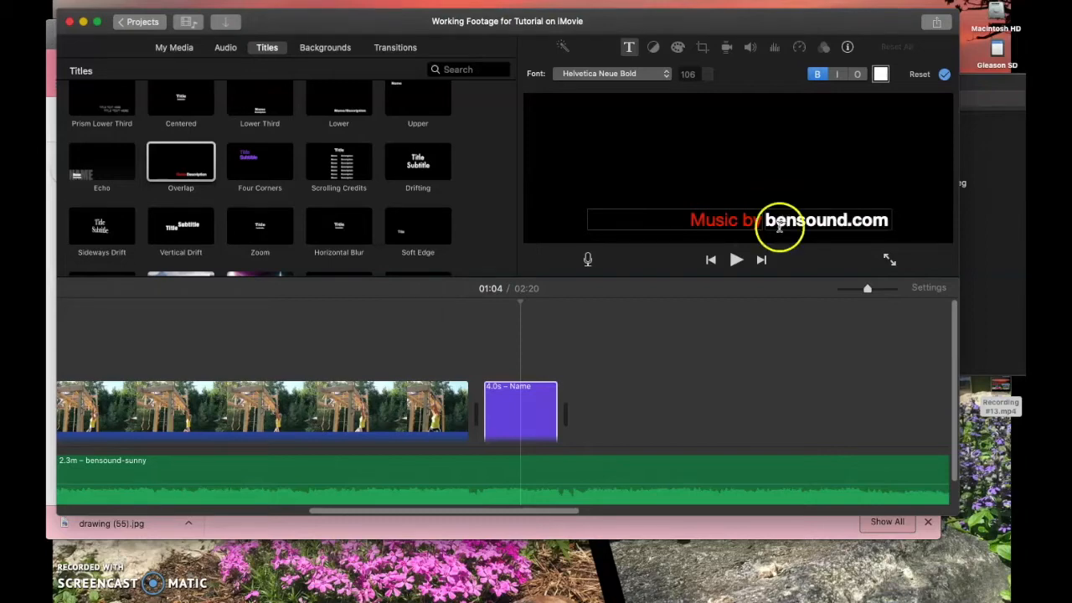
click(563, 428)
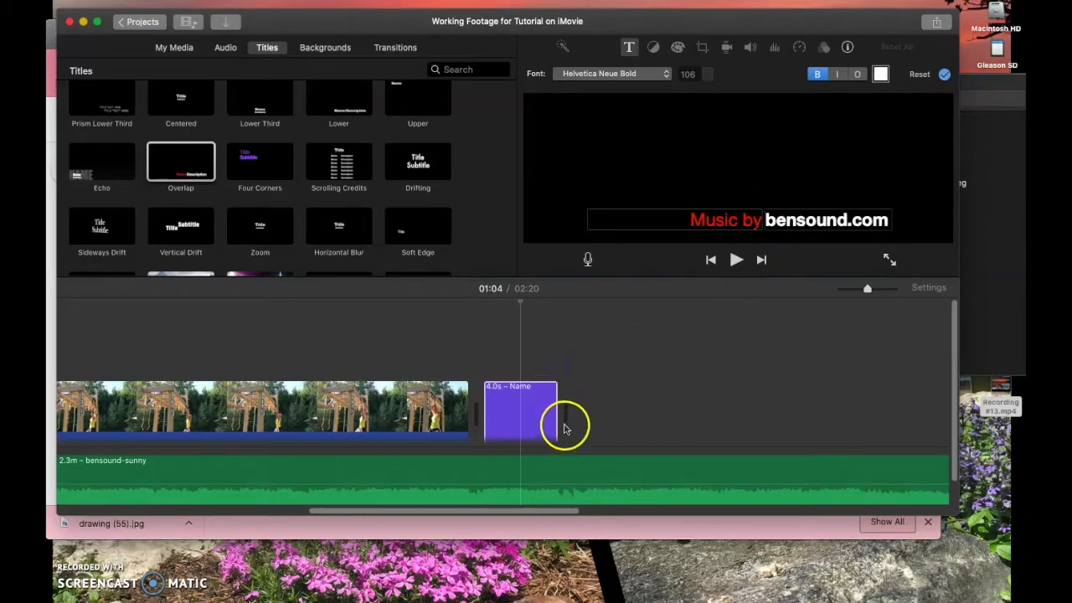
Split the bensound-sunny track at the end of the closing title and delete the remaining music after it
click(549, 484)
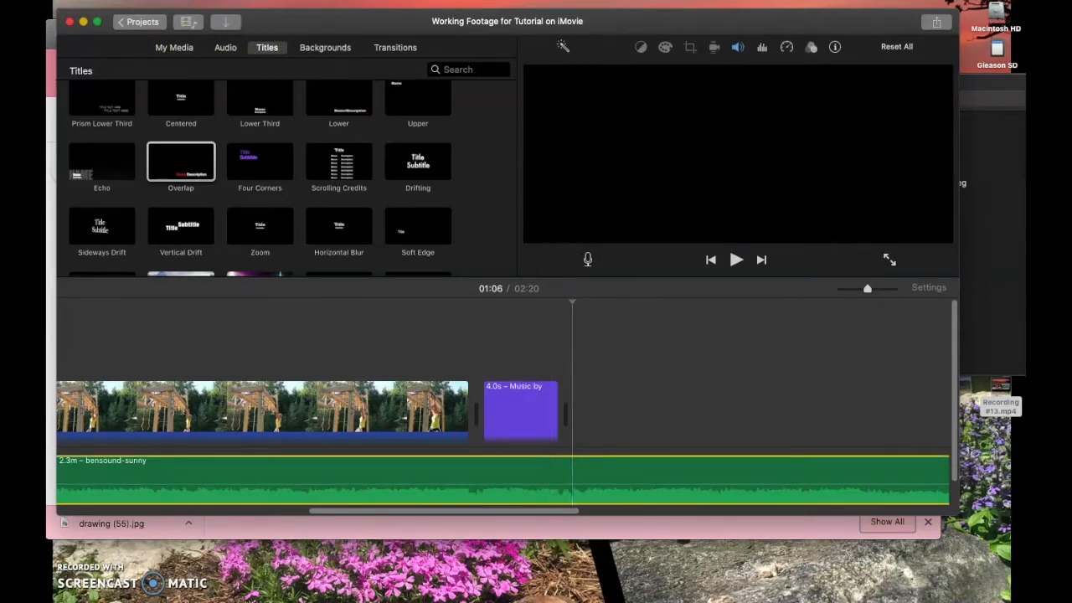
click(219, 1)
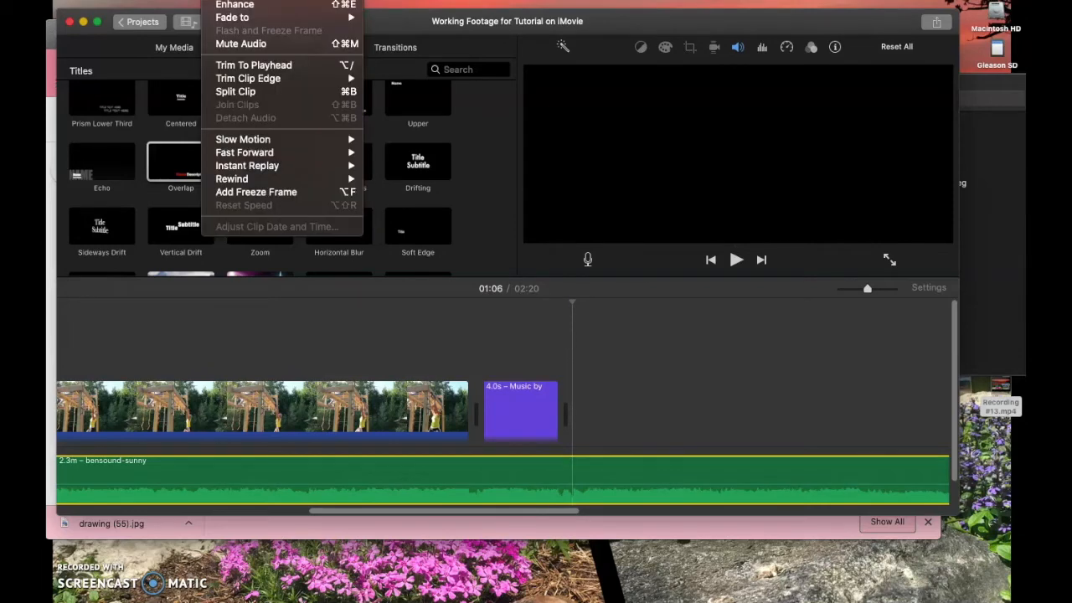
click(247, 91)
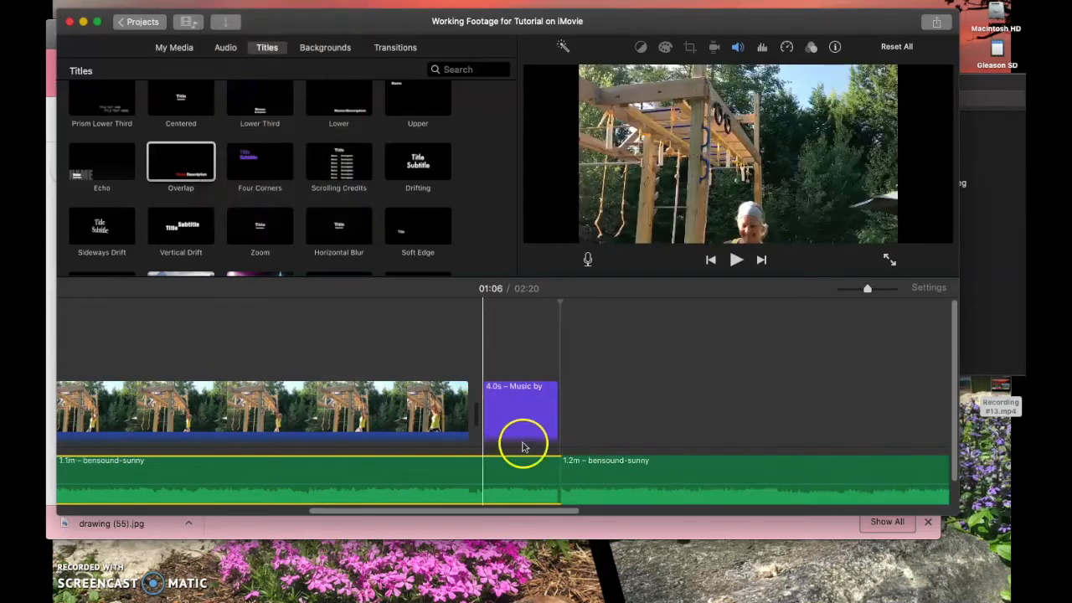
click(608, 474)
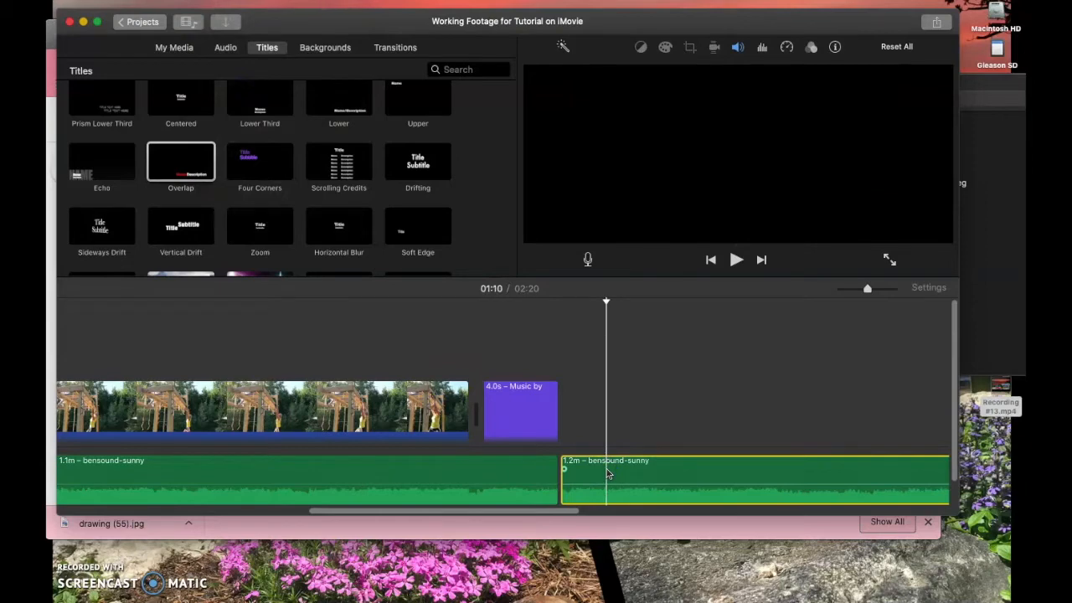
key(Delete)
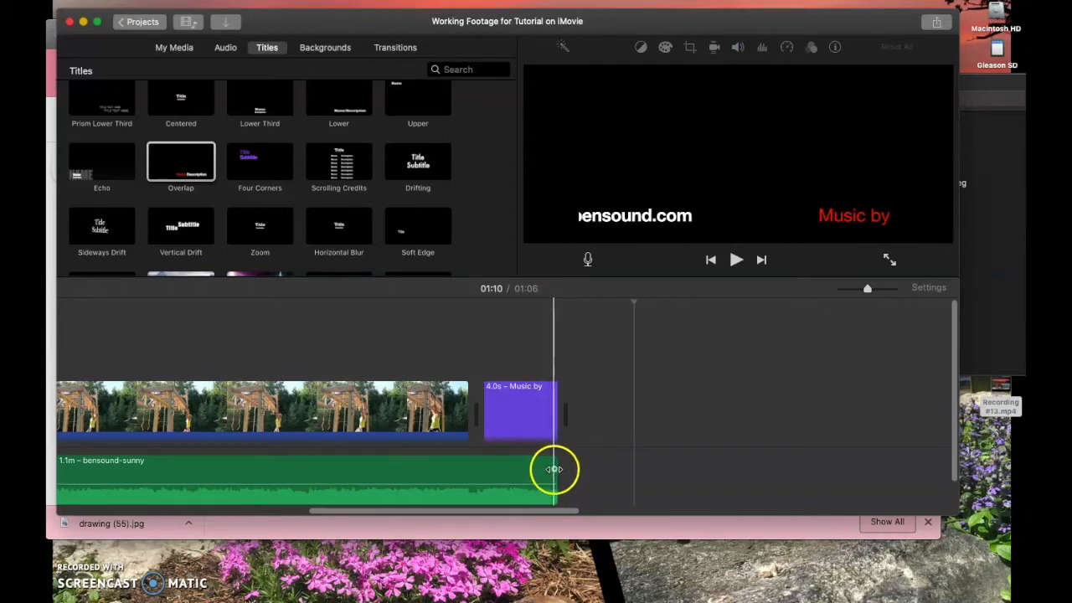
Fade the background music out under the closing title and in at the movie's start, and play back the opening
drag(553, 469, 478, 490)
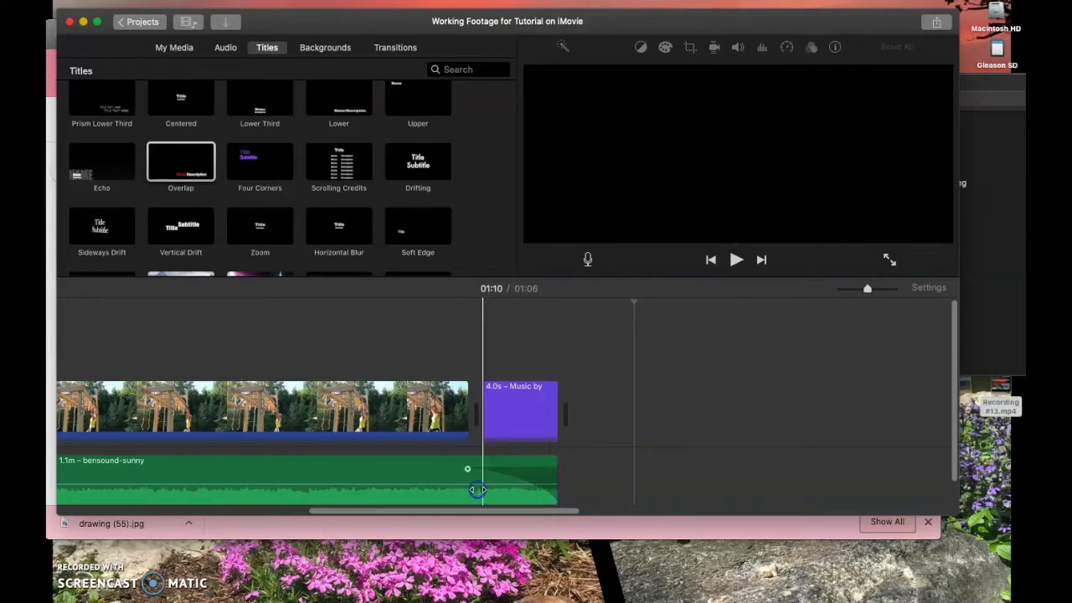
scroll(505, 484, left, 10)
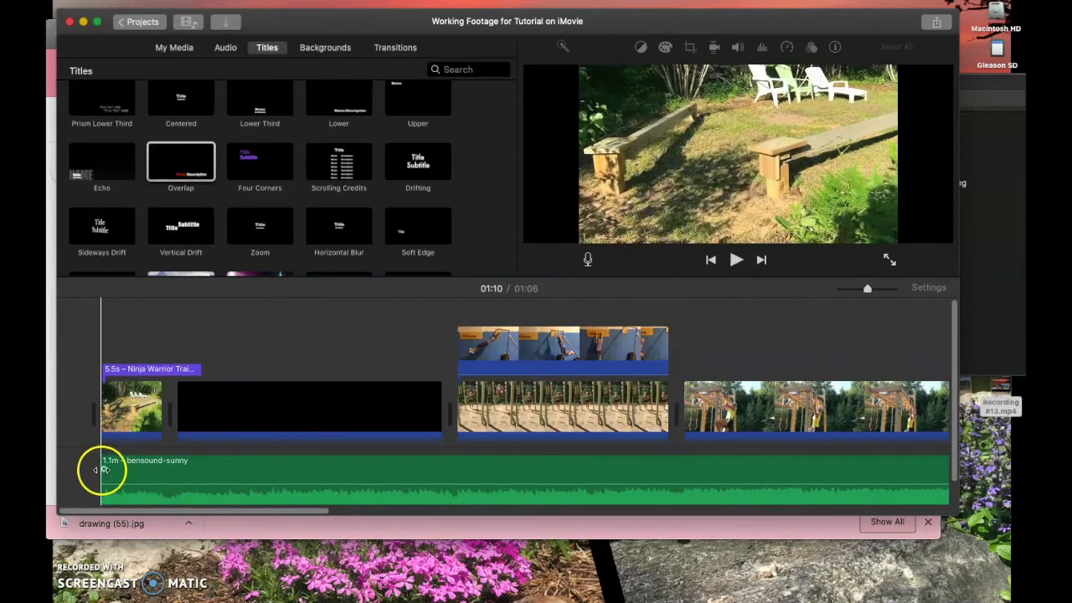
drag(105, 470, 132, 474)
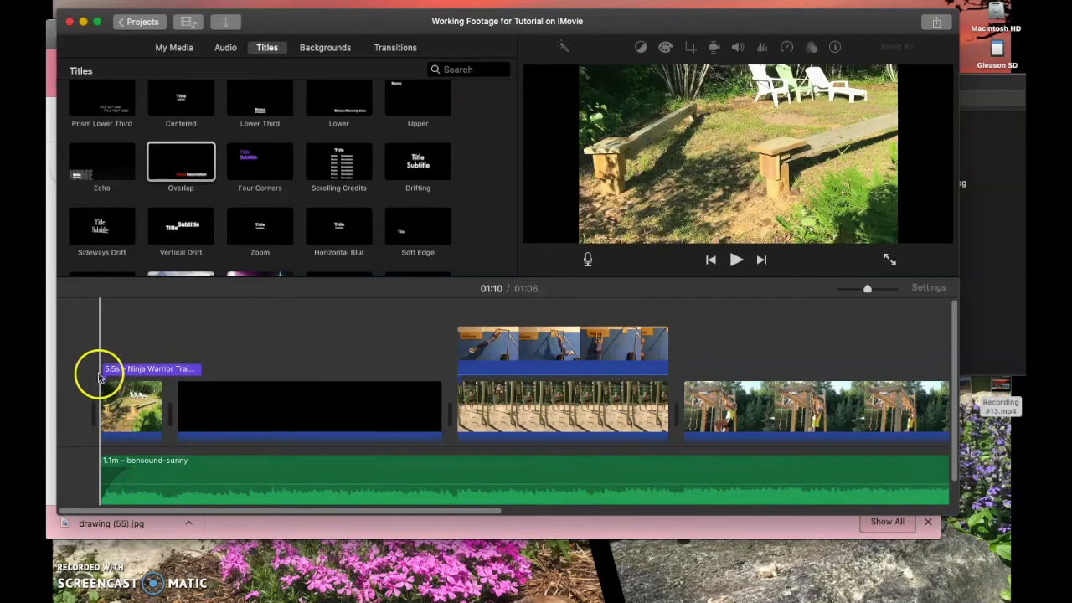
key(space)
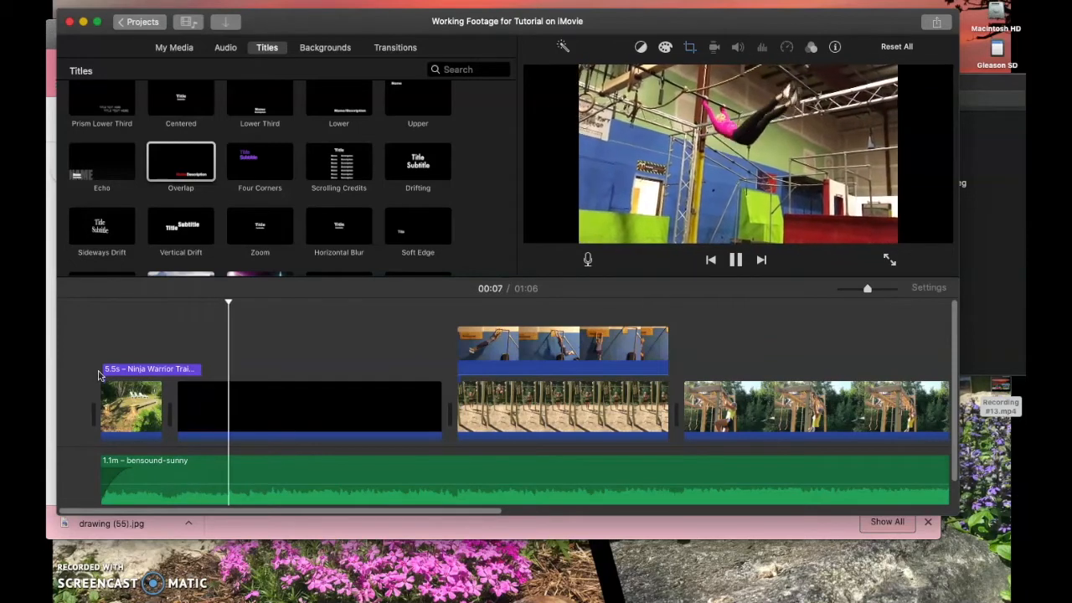
key(space)
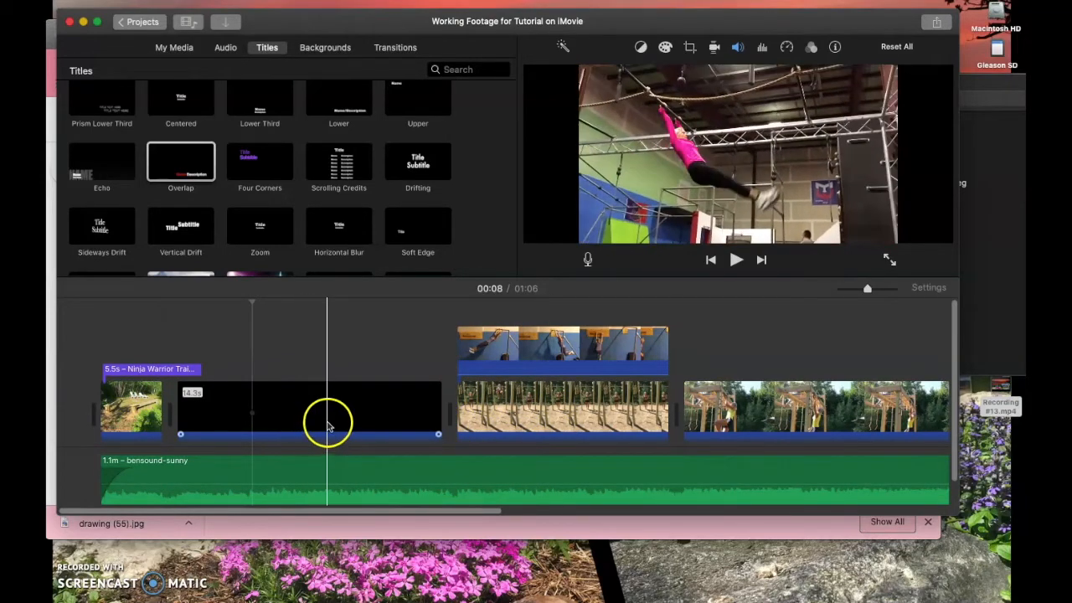
Record a voiceover of about 5.6 seconds over the gym clip, starting at 00:07
click(226, 52)
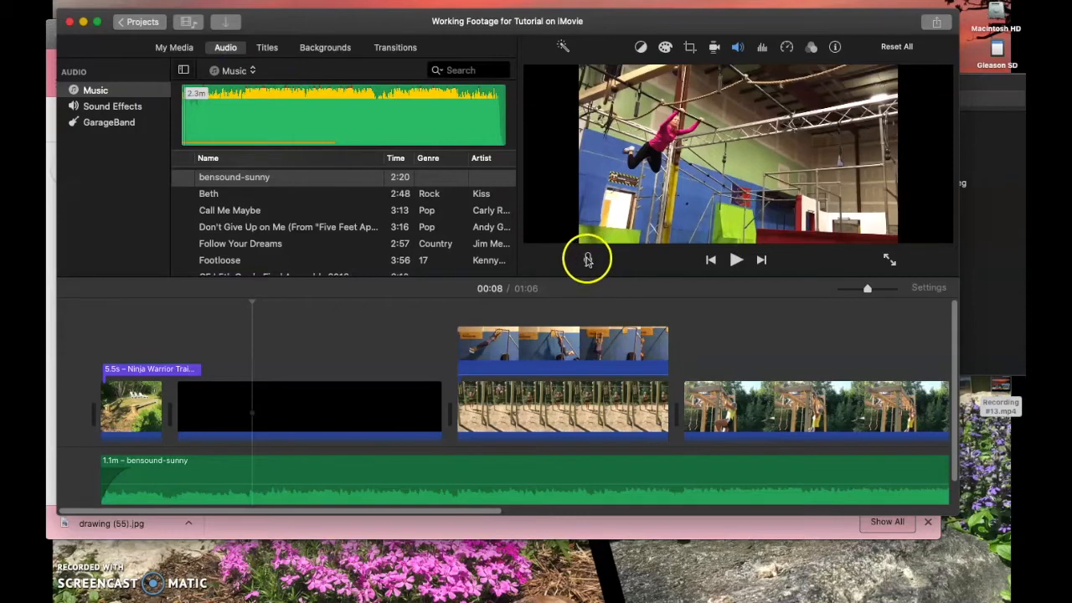
click(236, 371)
click(236, 350)
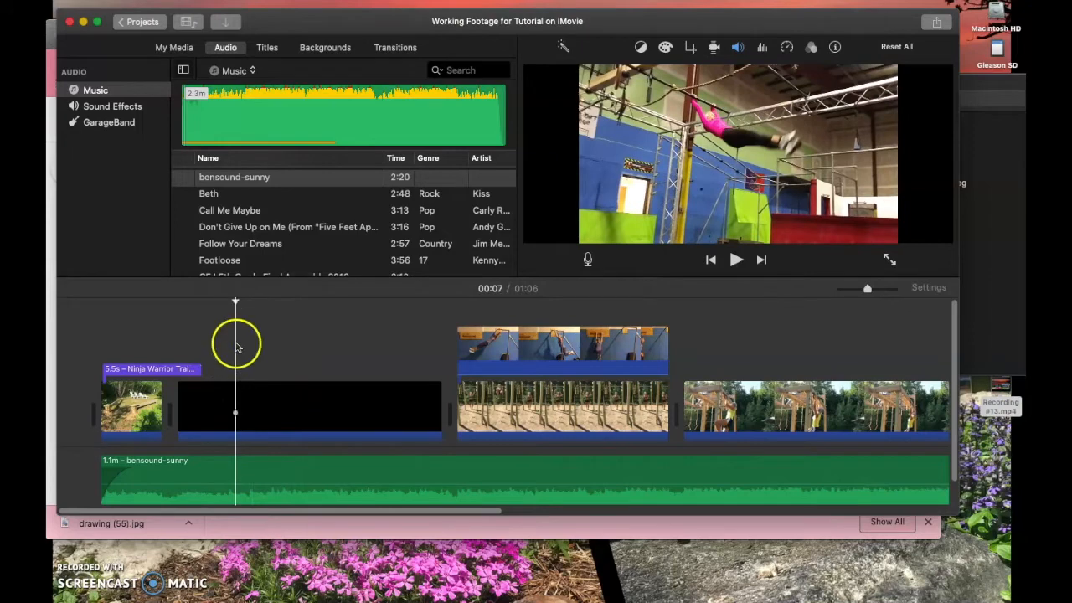
click(234, 399)
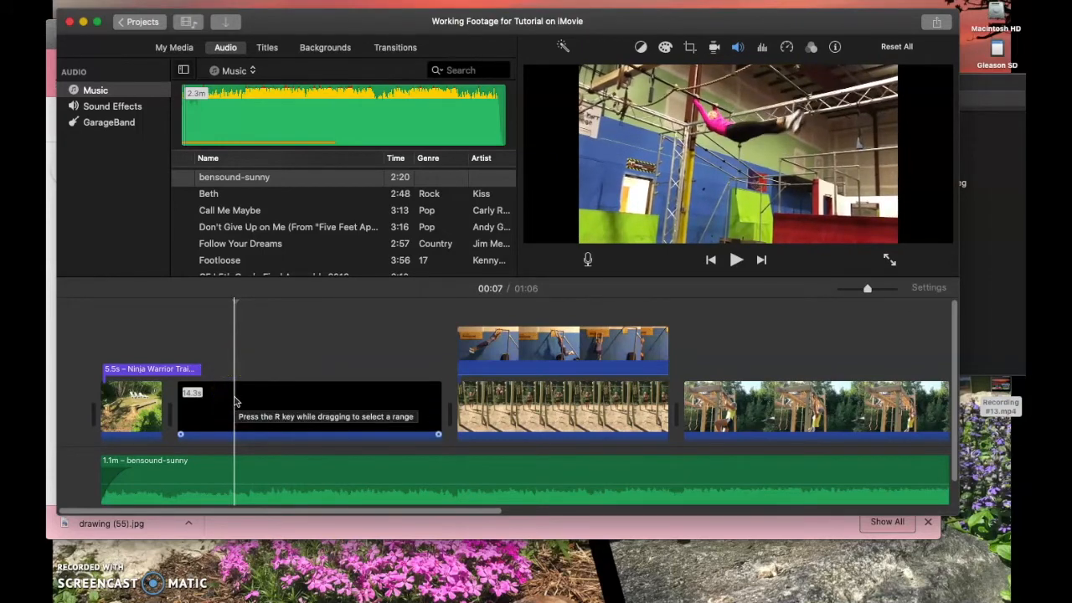
click(588, 260)
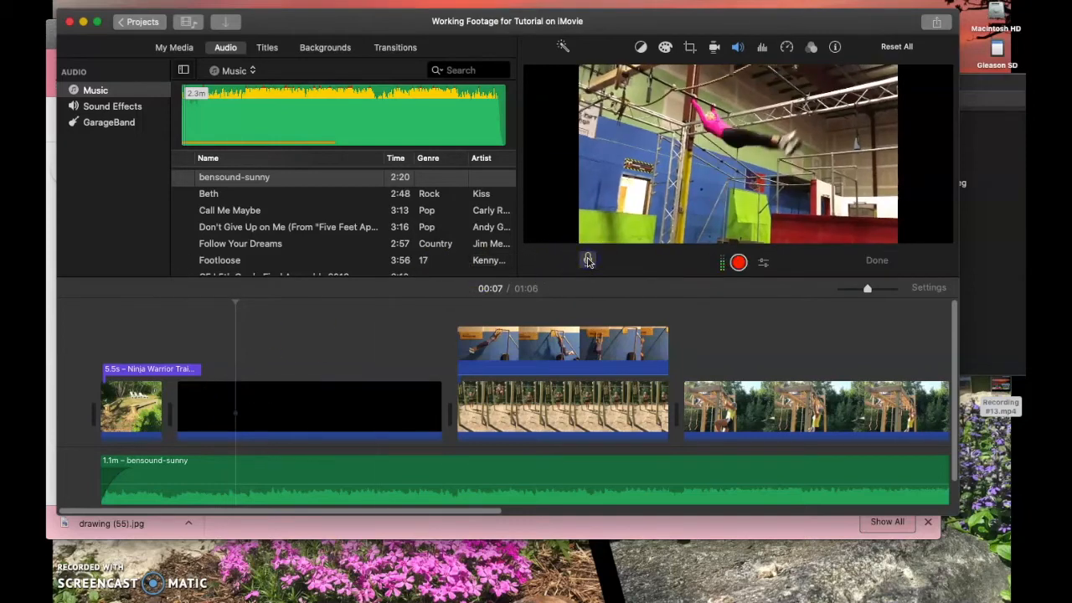
click(739, 263)
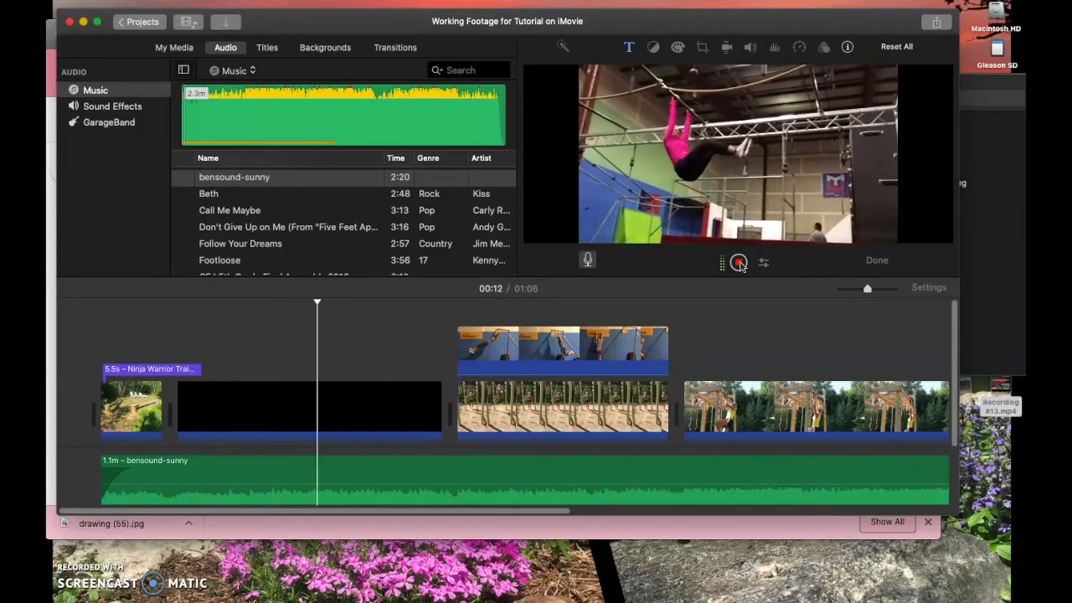
click(739, 263)
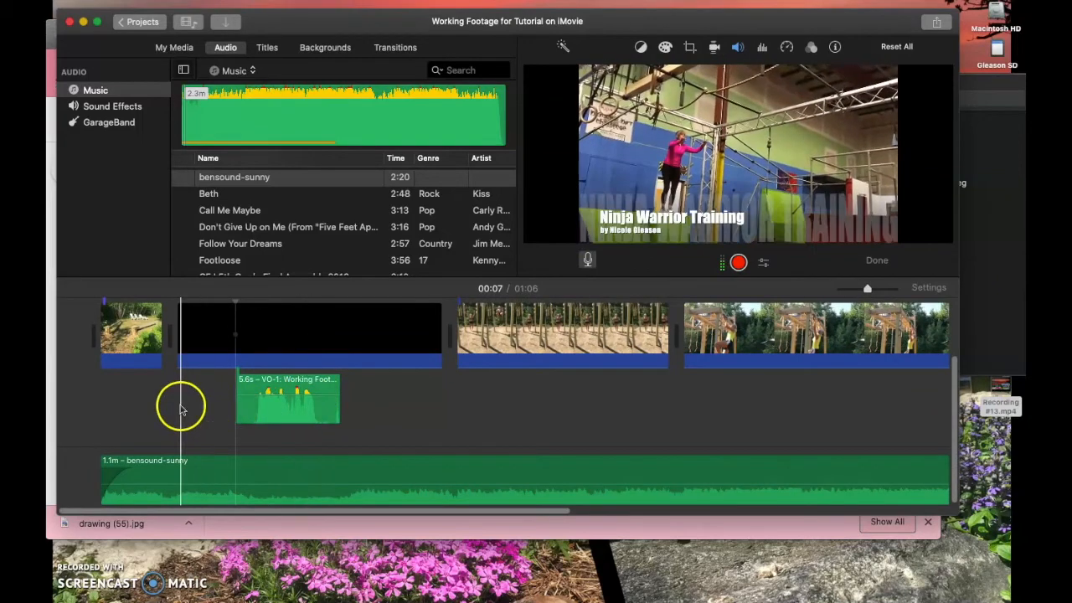
Play back the recorded voiceover and lower its volume
key(space)
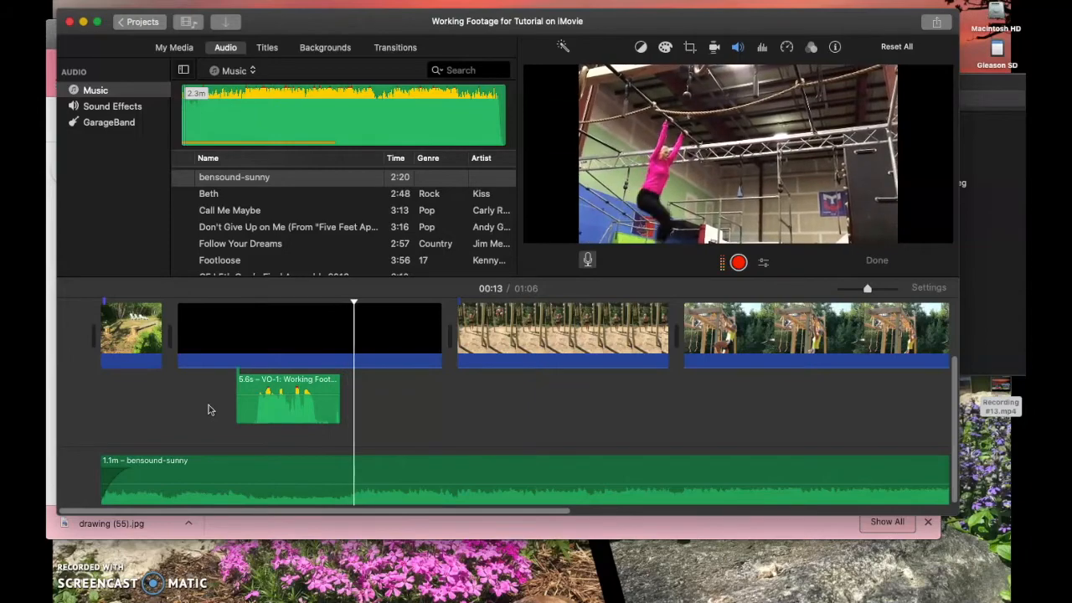
key(space)
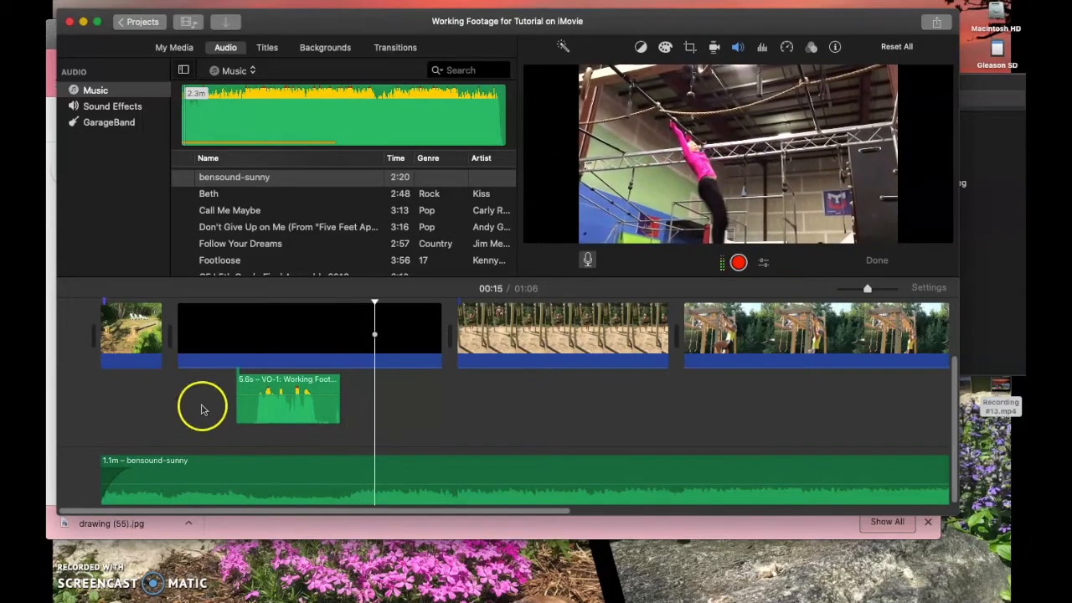
click(273, 391)
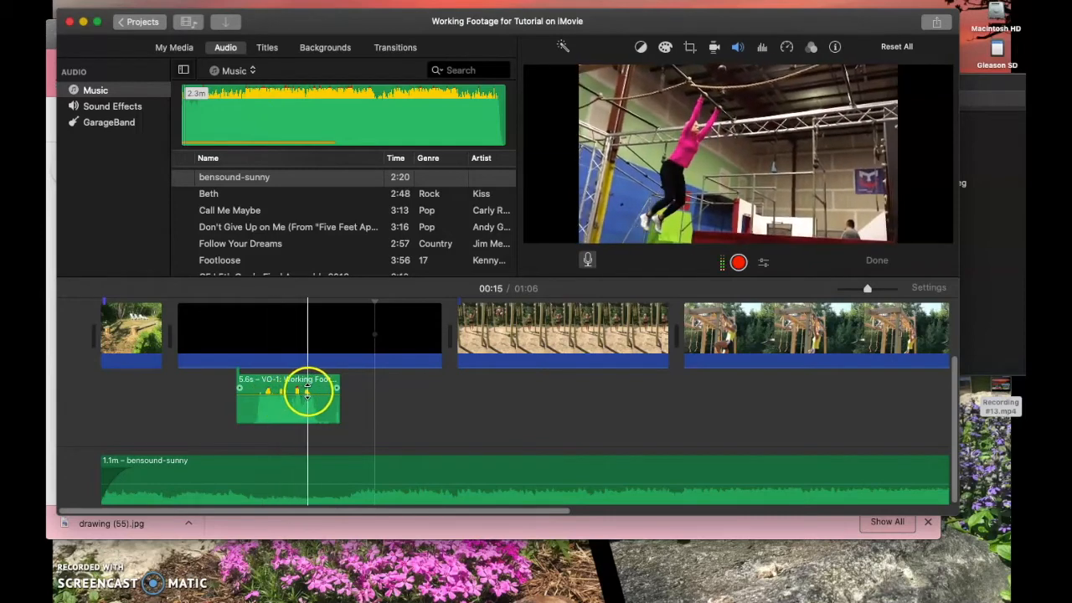
drag(287, 388, 286, 400)
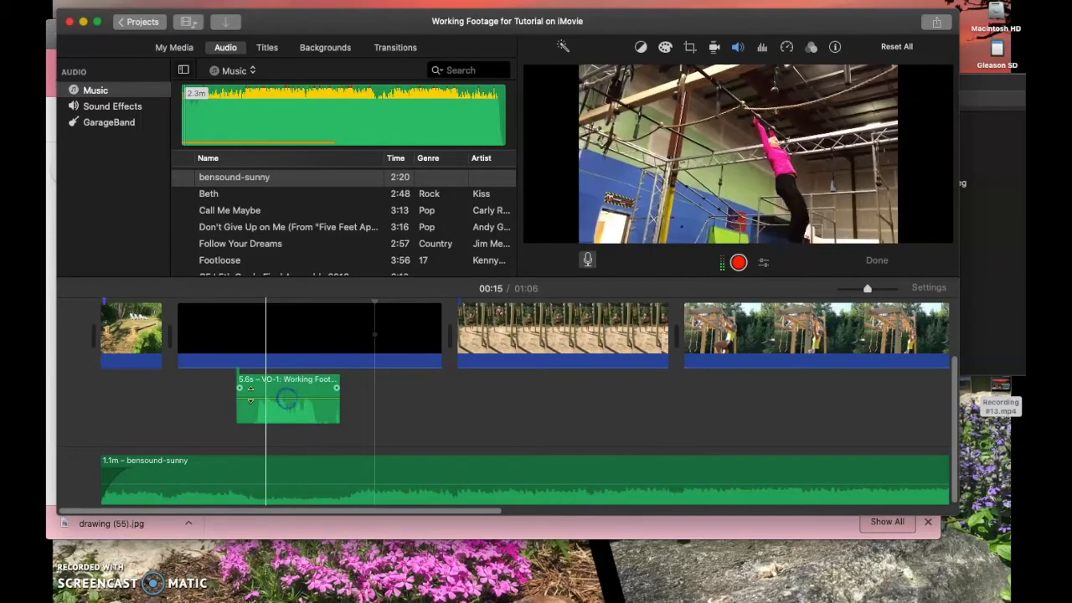
click(218, 390)
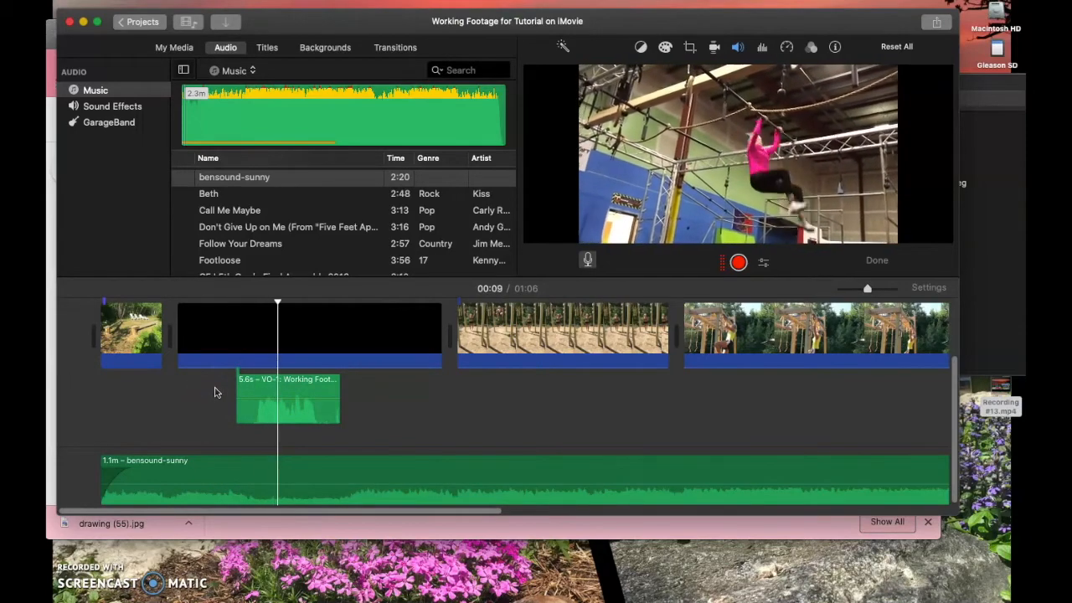
key(space)
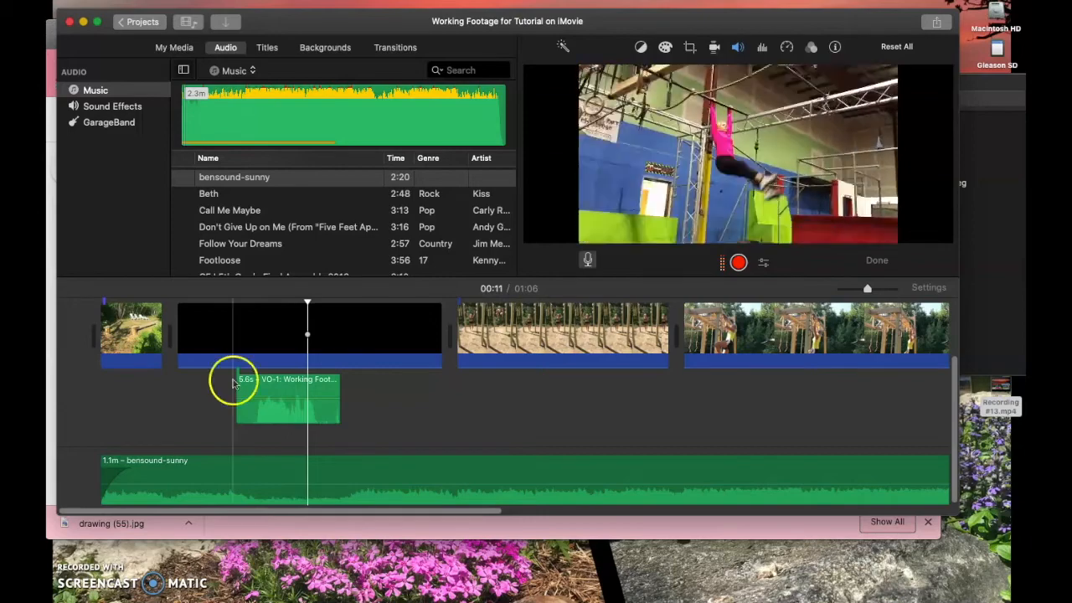
scroll(394, 403, right, 5)
scroll(392, 400, right, 1)
click(383, 389)
scroll(384, 388, up, 3)
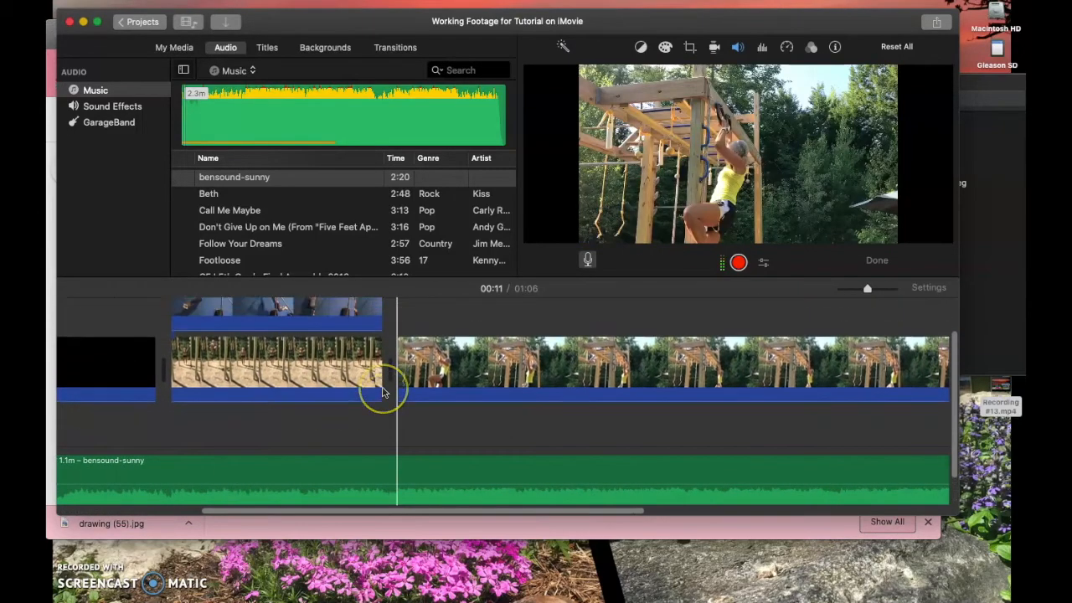
scroll(383, 389, up, 1)
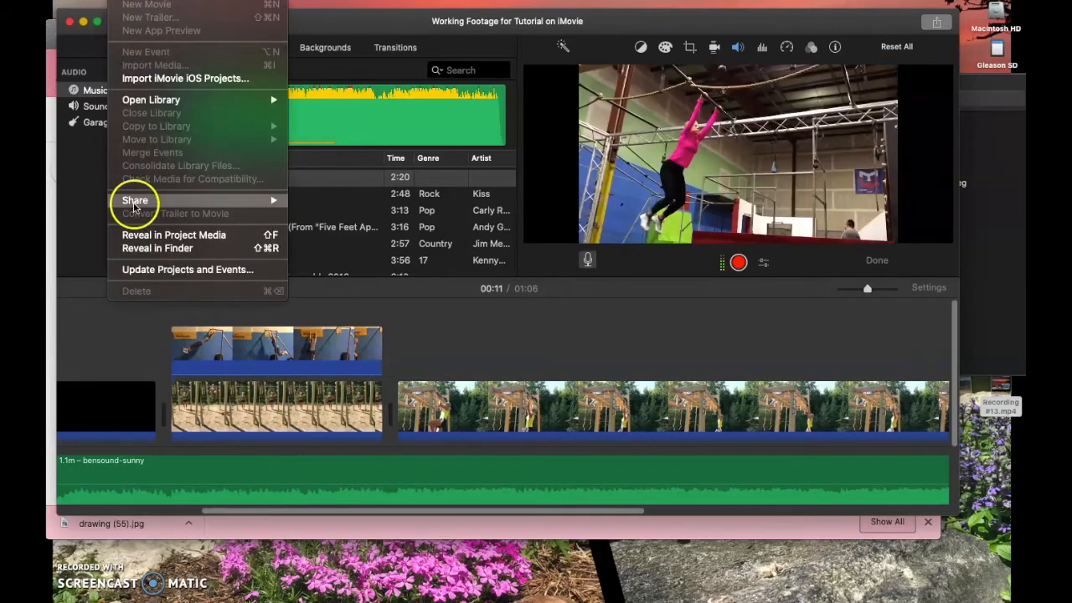
Start sharing the movie as a file and keep the export resolution at 720p
mouse_move(137, 205)
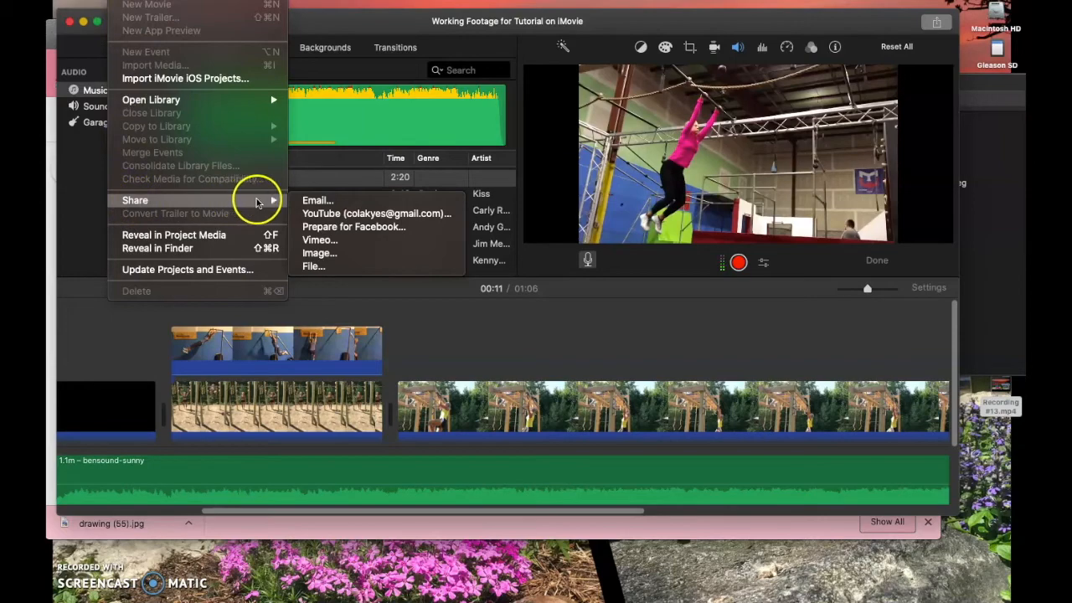
click(316, 268)
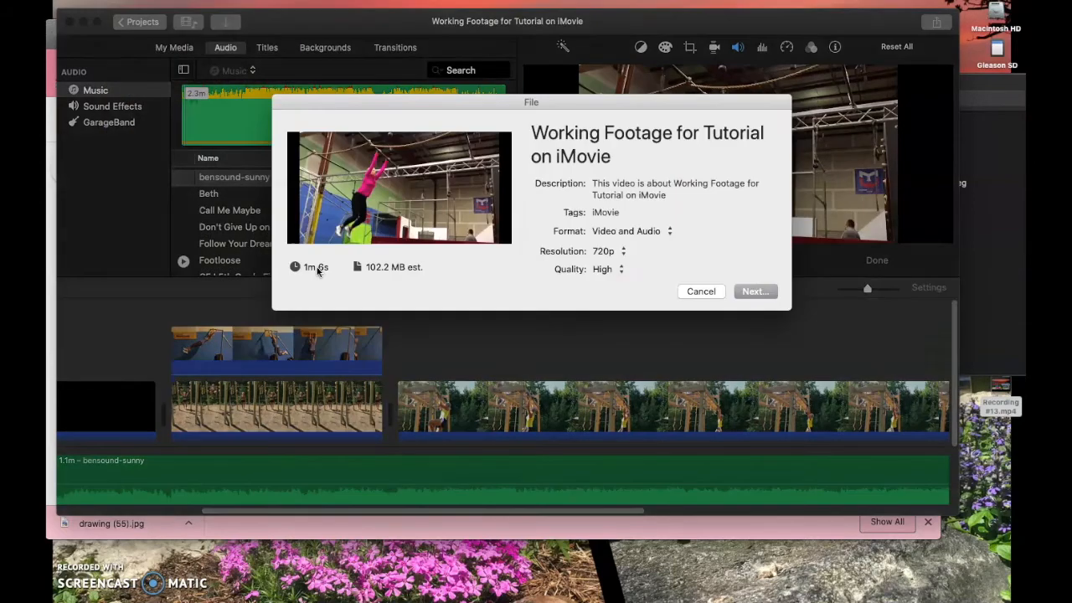
click(623, 253)
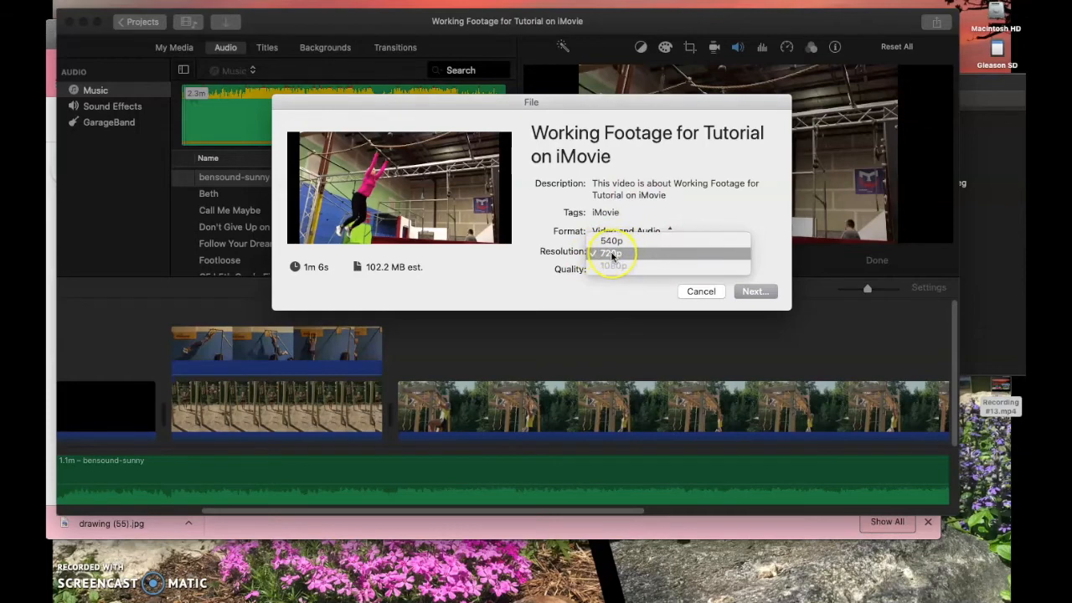
click(572, 270)
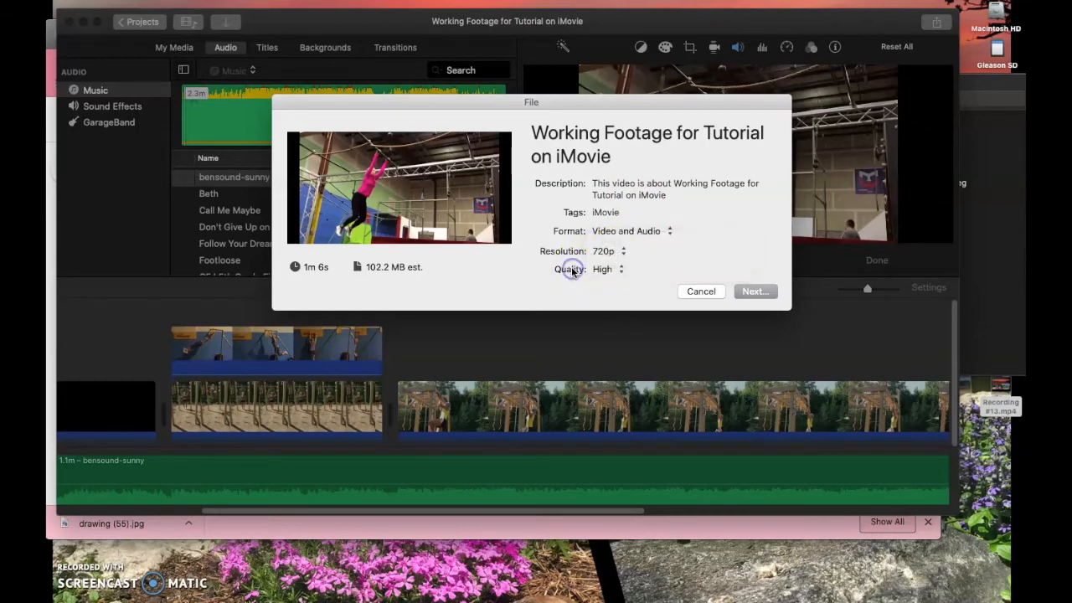
Try the Best (ProRes) export quality to compare the estimated file size, and return the quality to High
click(623, 270)
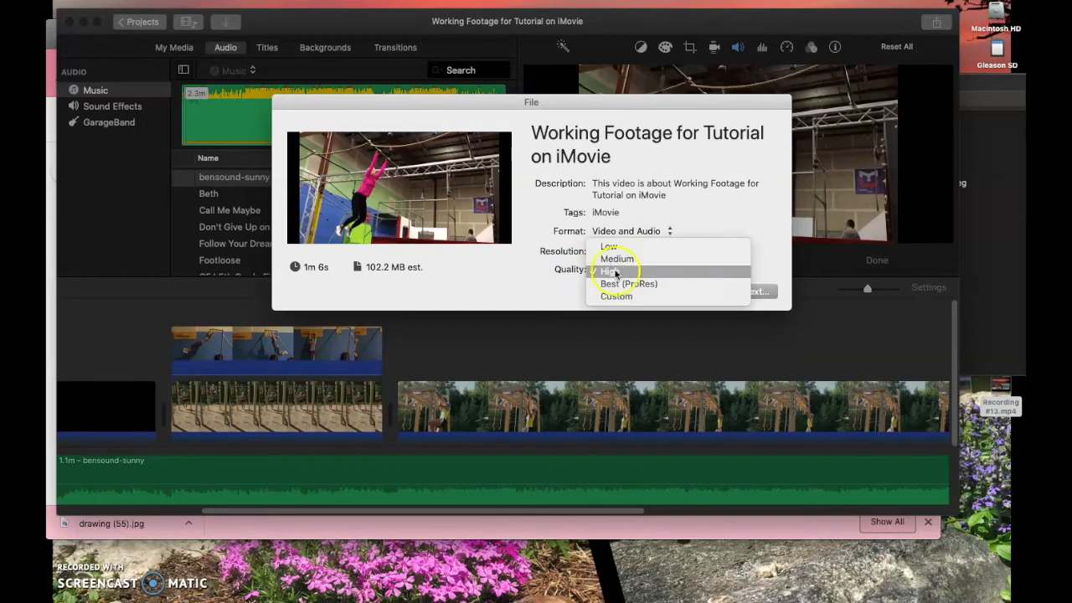
click(610, 289)
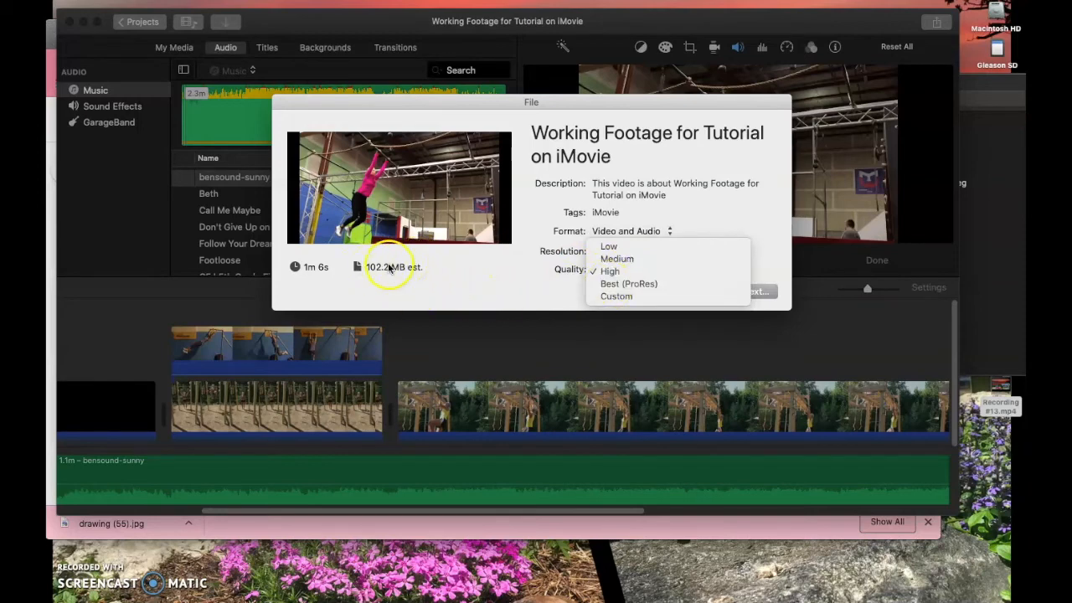
click(609, 284)
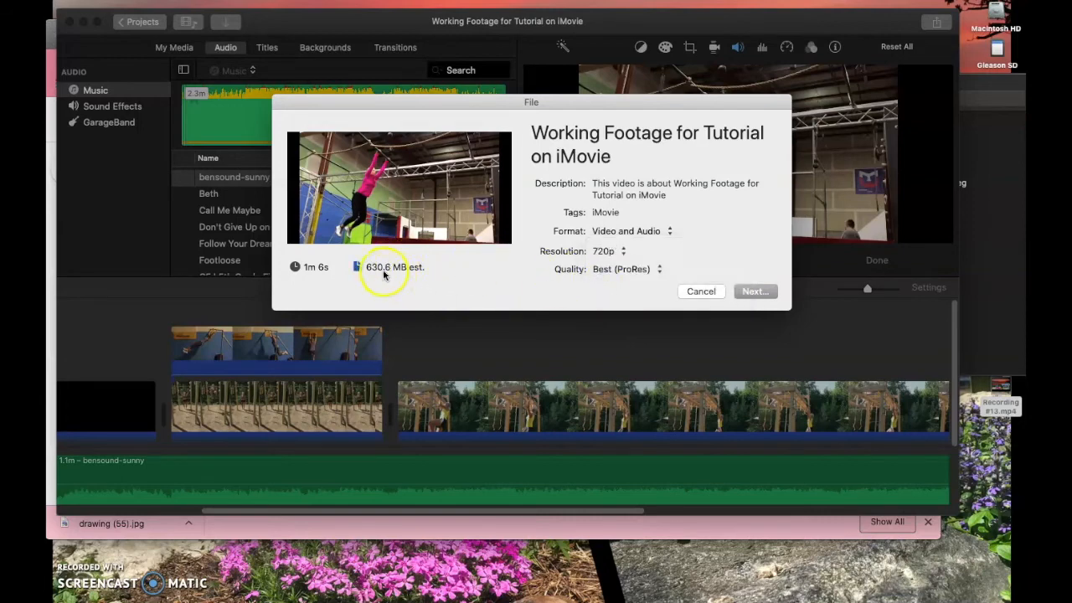
click(631, 271)
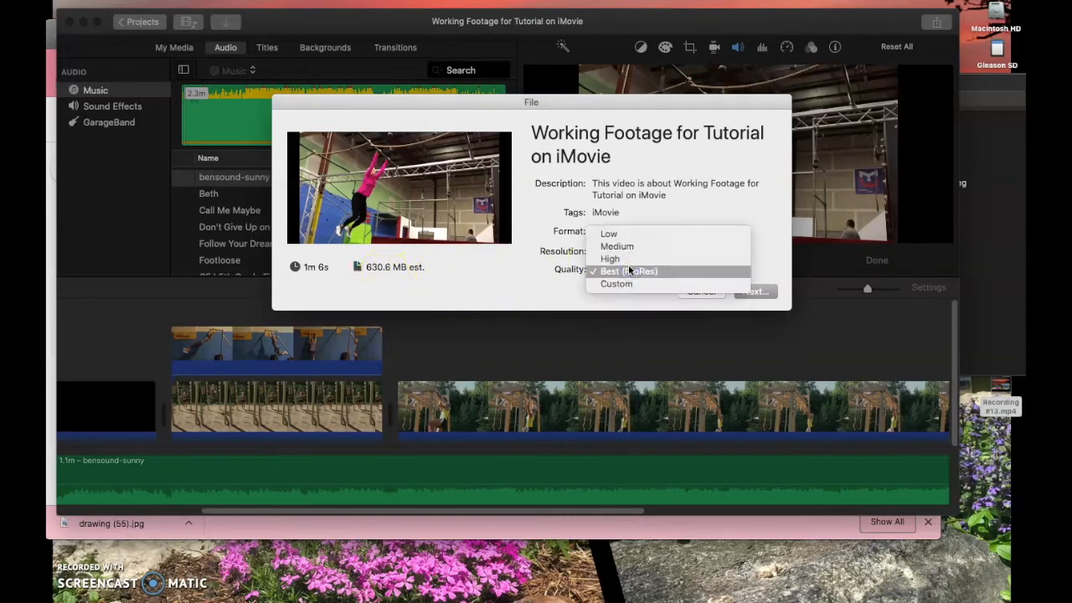
click(609, 259)
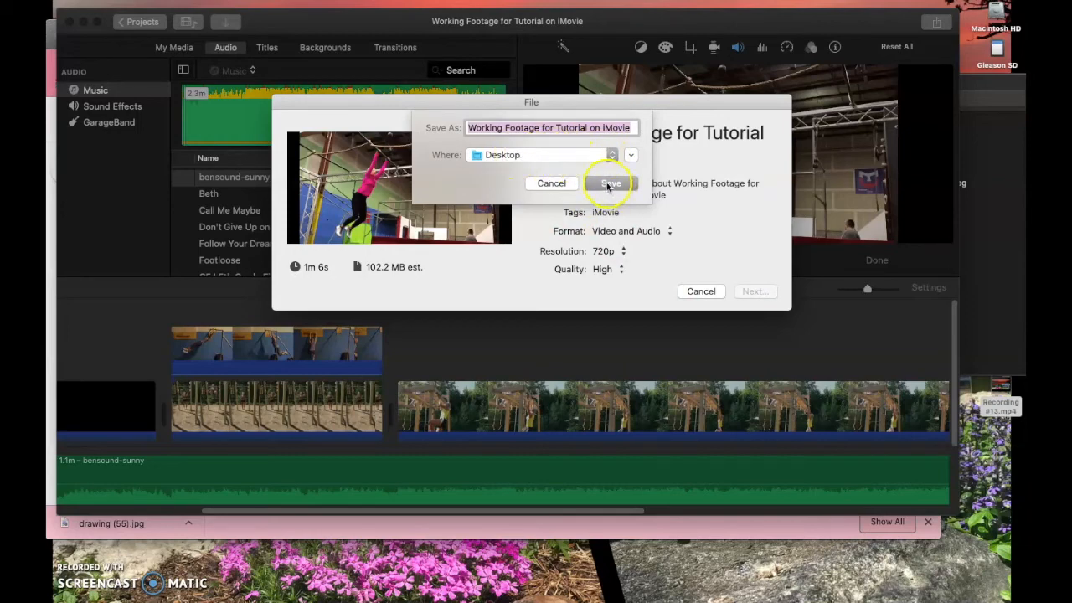
Save the exported movie to the Desktop under the name Working Footage for Tutorial on iMovie
click(610, 155)
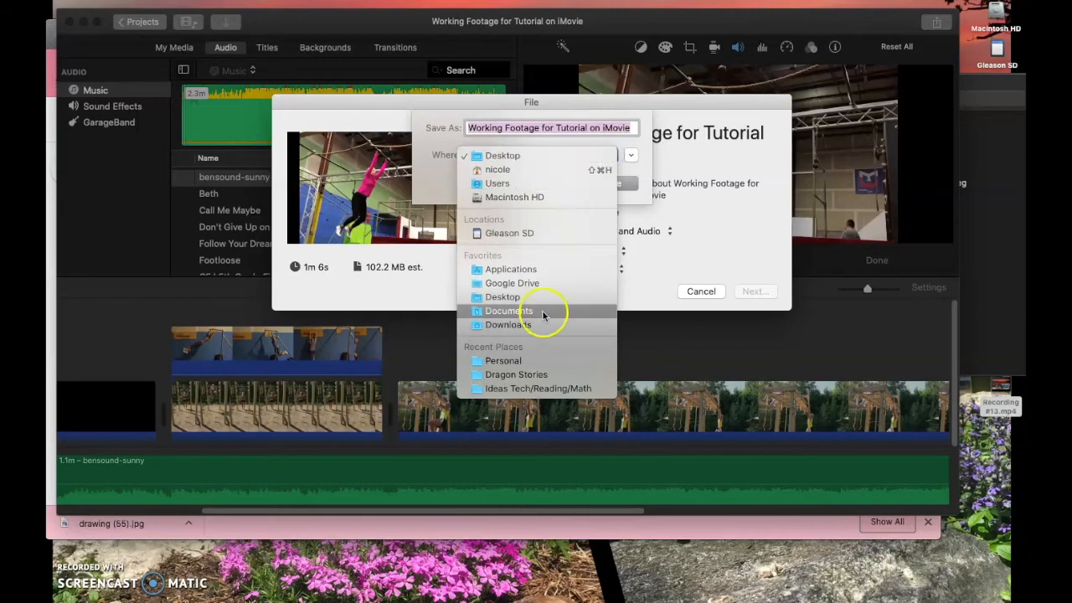
click(643, 173)
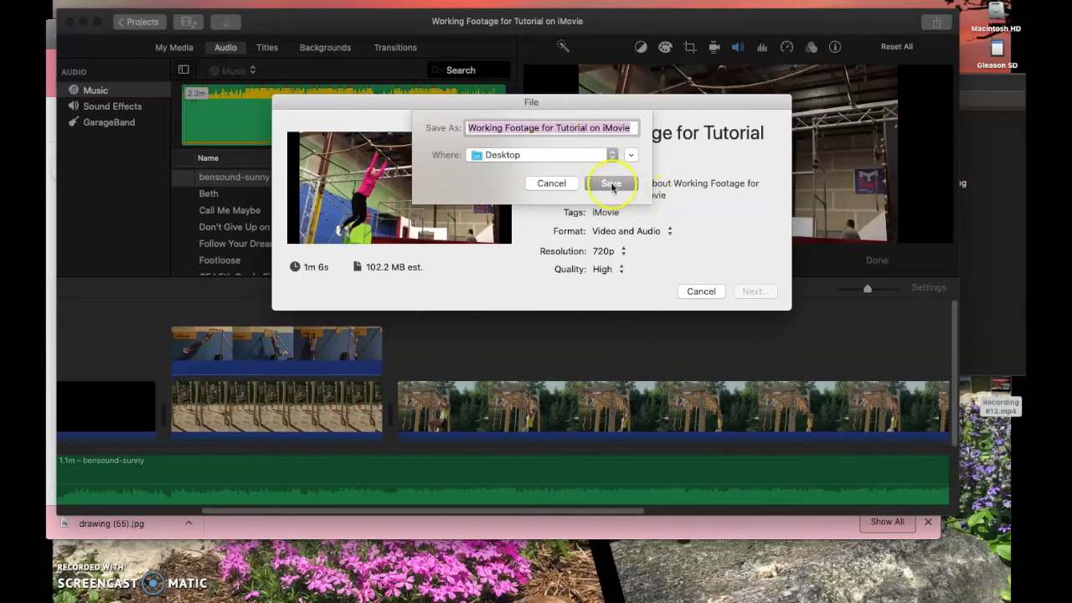
click(611, 183)
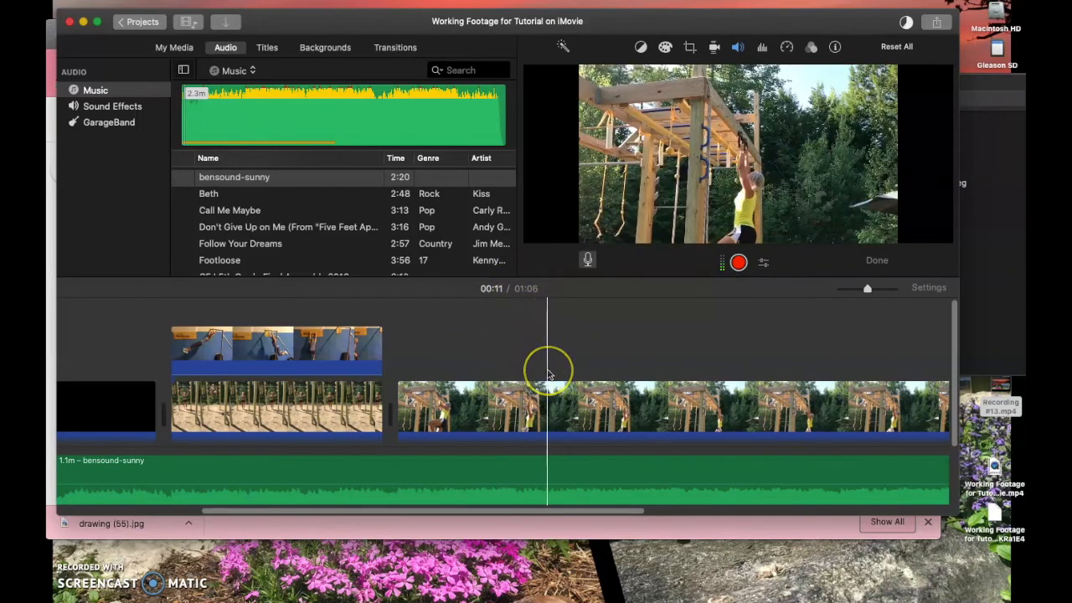
scroll(548, 374, right, 10)
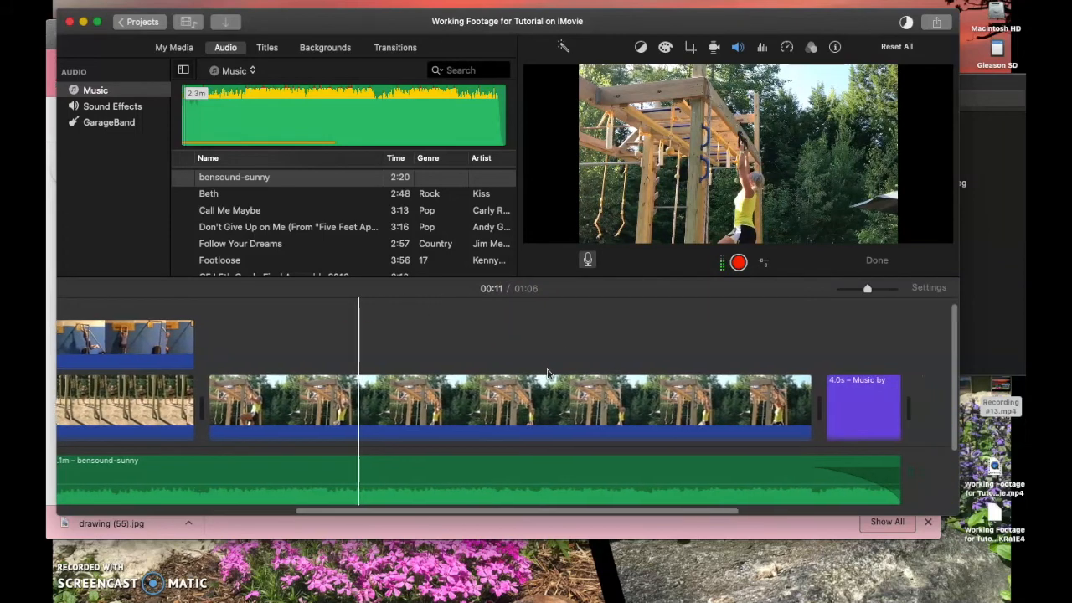
scroll(548, 374, right, 5)
click(545, 369)
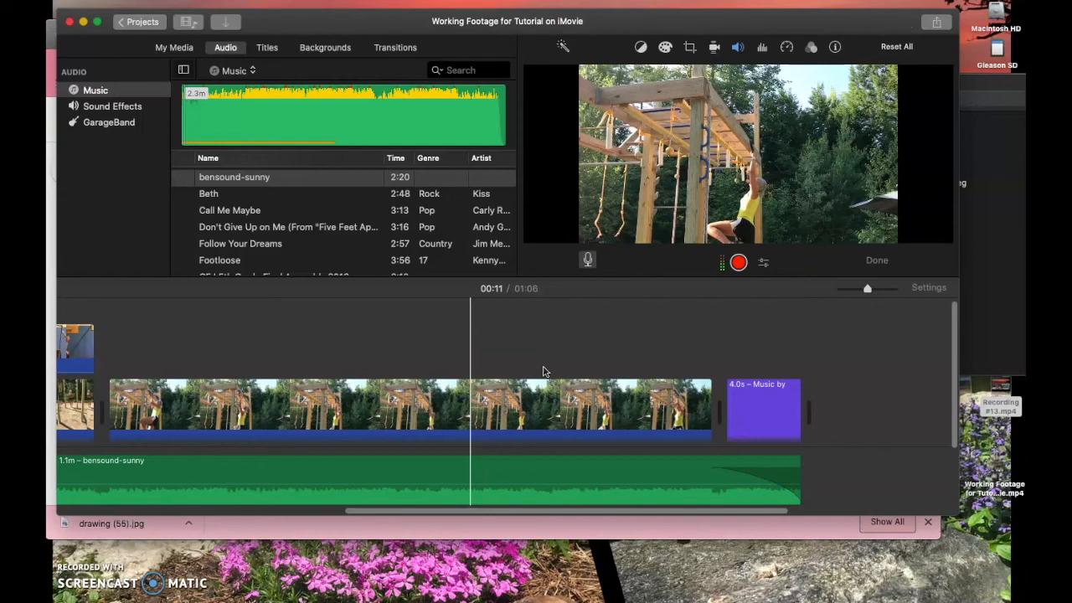
click(680, 402)
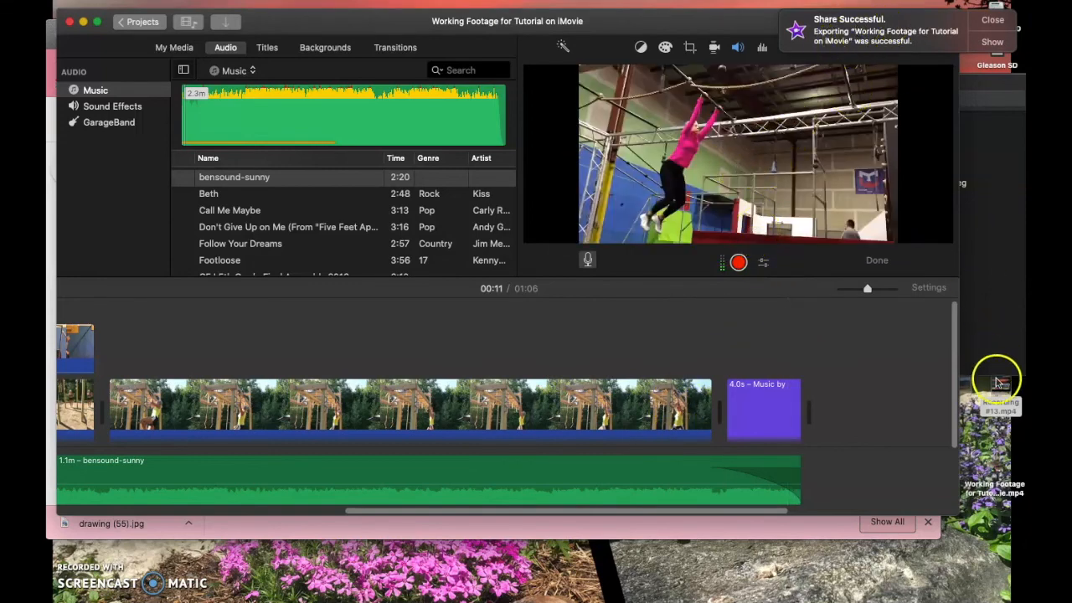
Select the exported file Working Footage for Tutorial on iMovie.mp4 on the desktop and move its icon slightly lower
click(997, 457)
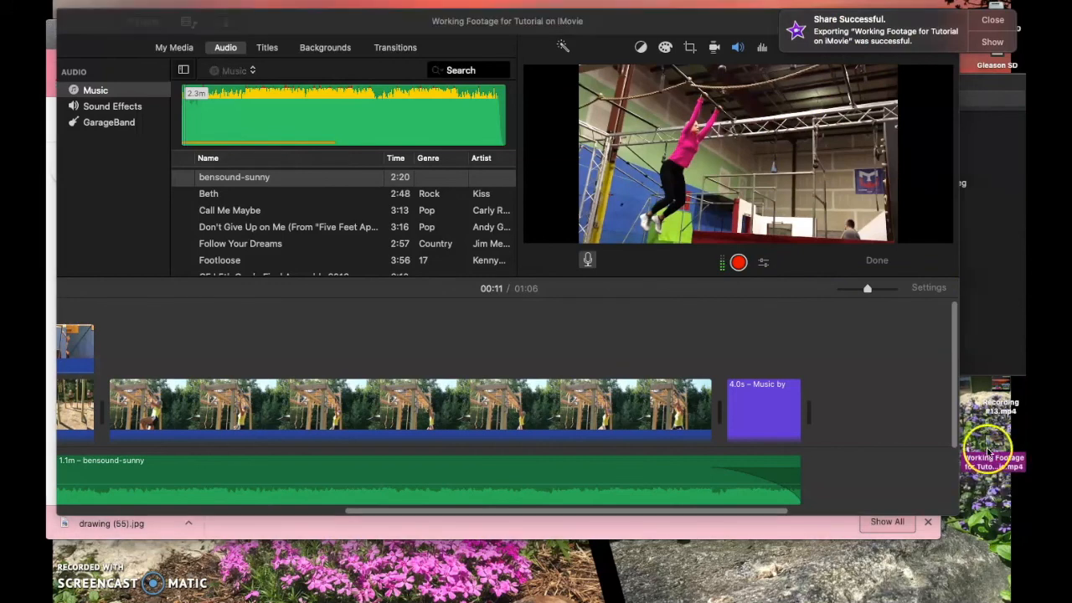
drag(996, 441, 992, 473)
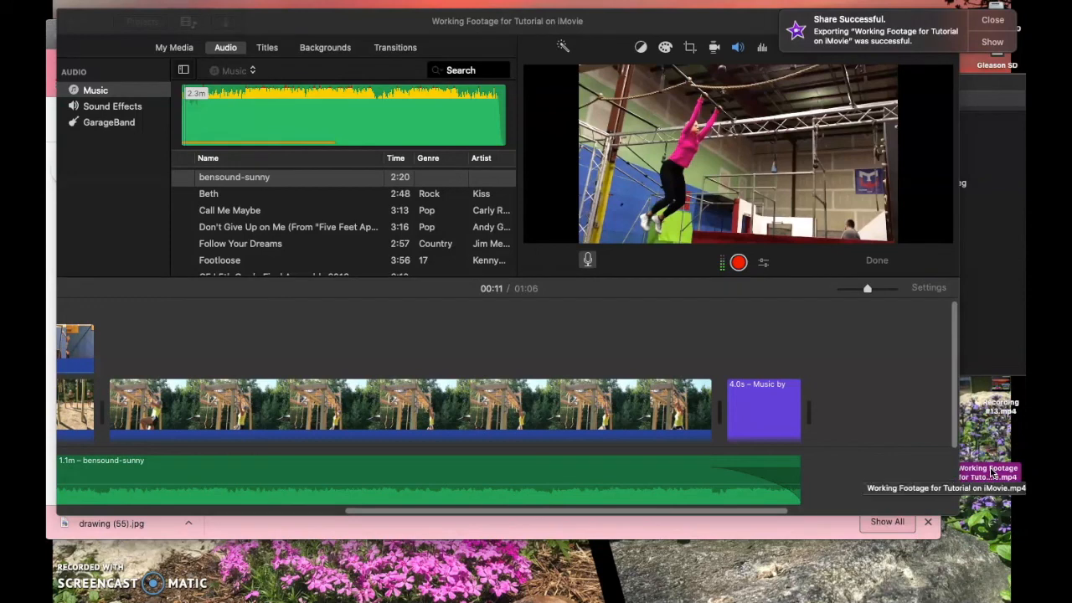